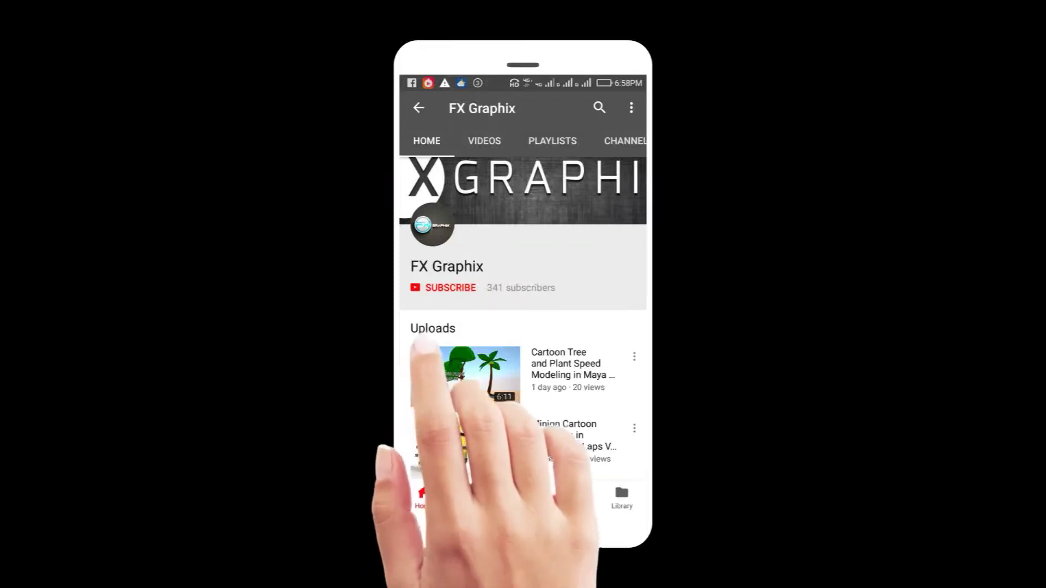
left_click(441, 289)
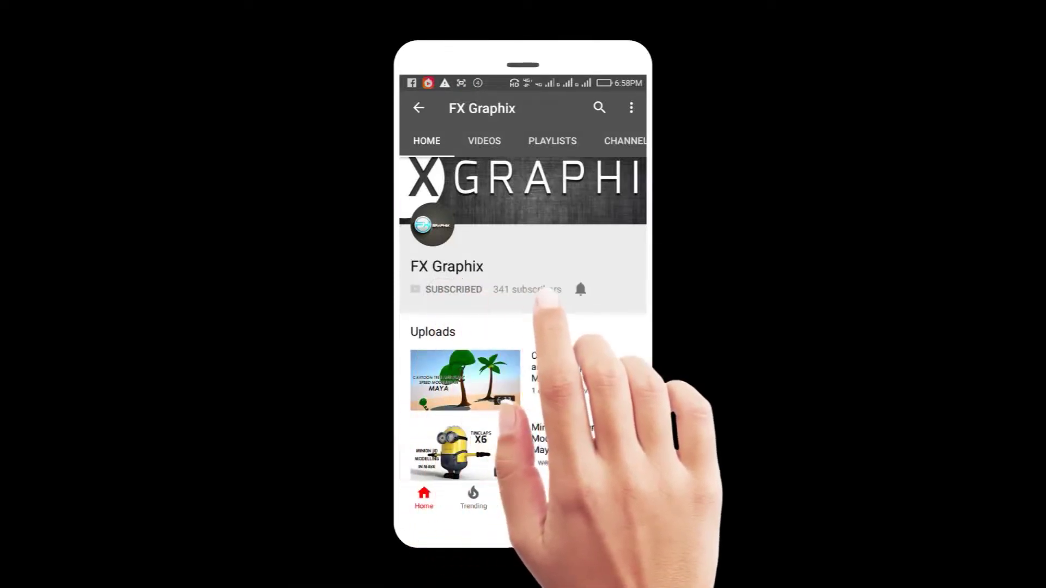
left_click(580, 289)
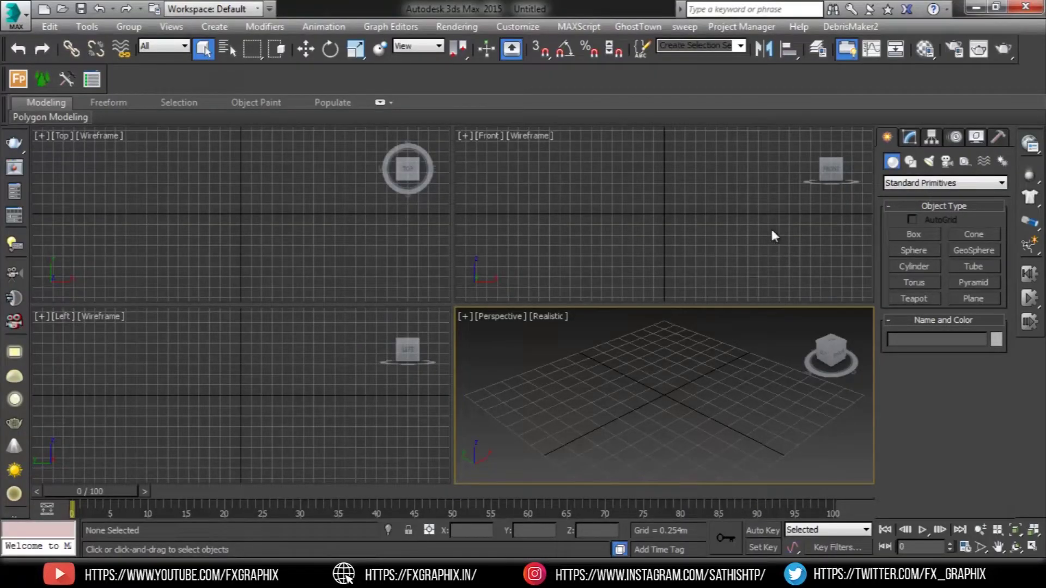
Create a thin, long box in the Front view, about 0.112 m long, 3.598 m wide and 0.056 m high
left_click(925, 234)
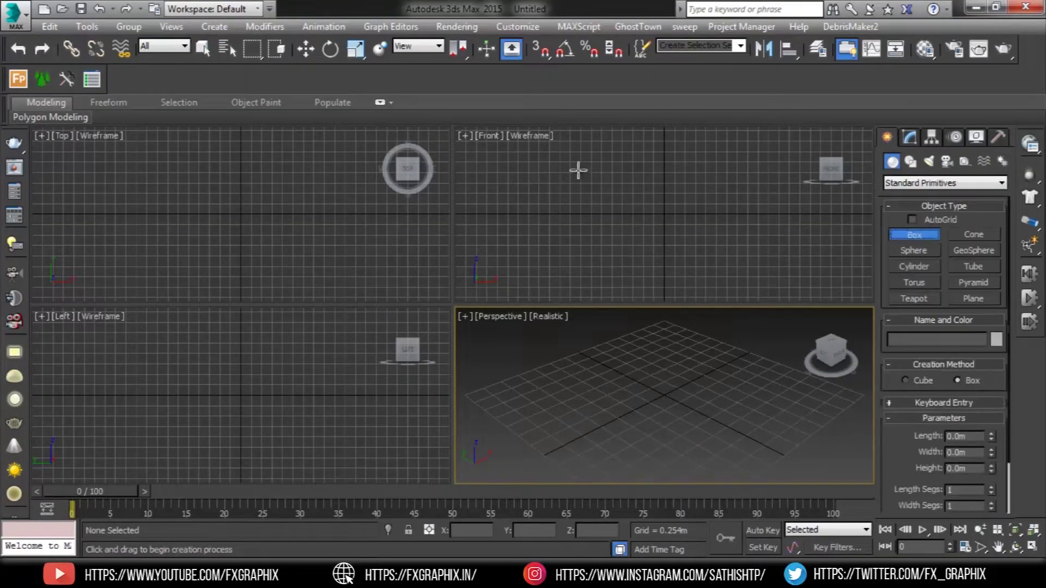
middle_click_drag(622, 166, 600, 236)
middle_click_drag(581, 175, 580, 193)
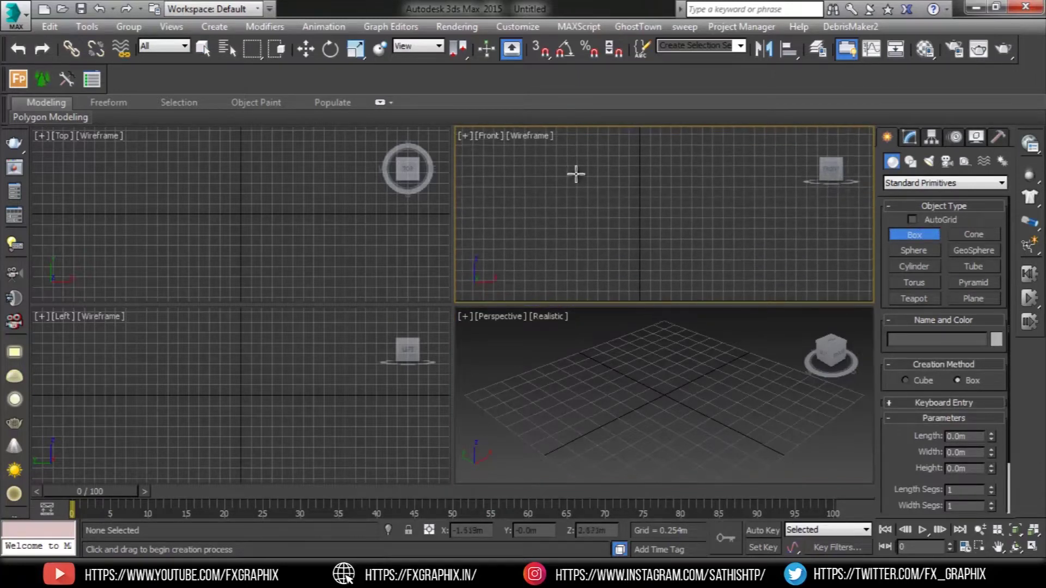
left_click_drag(567, 177, 713, 180)
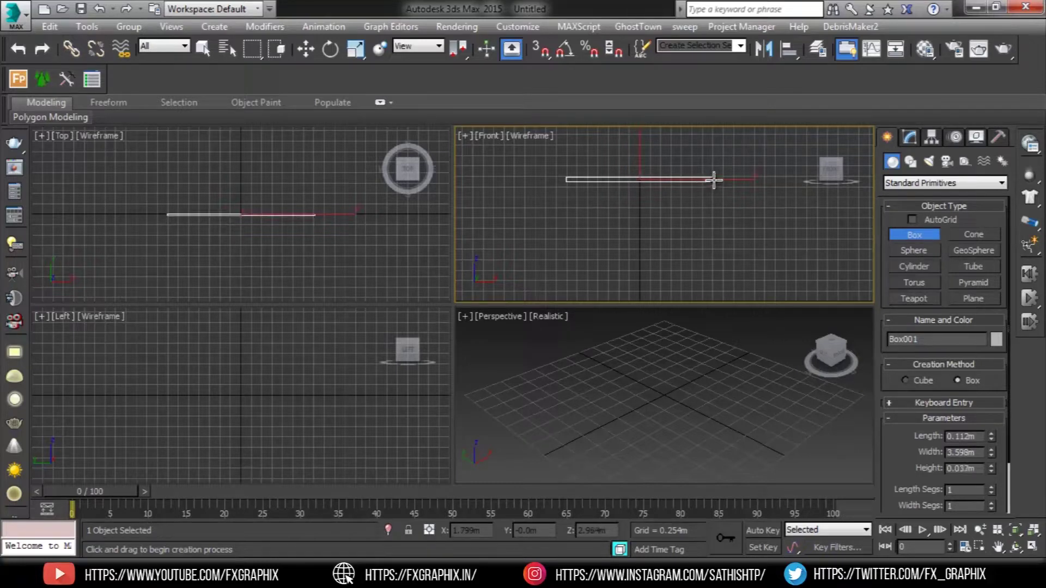
left_click(713, 180)
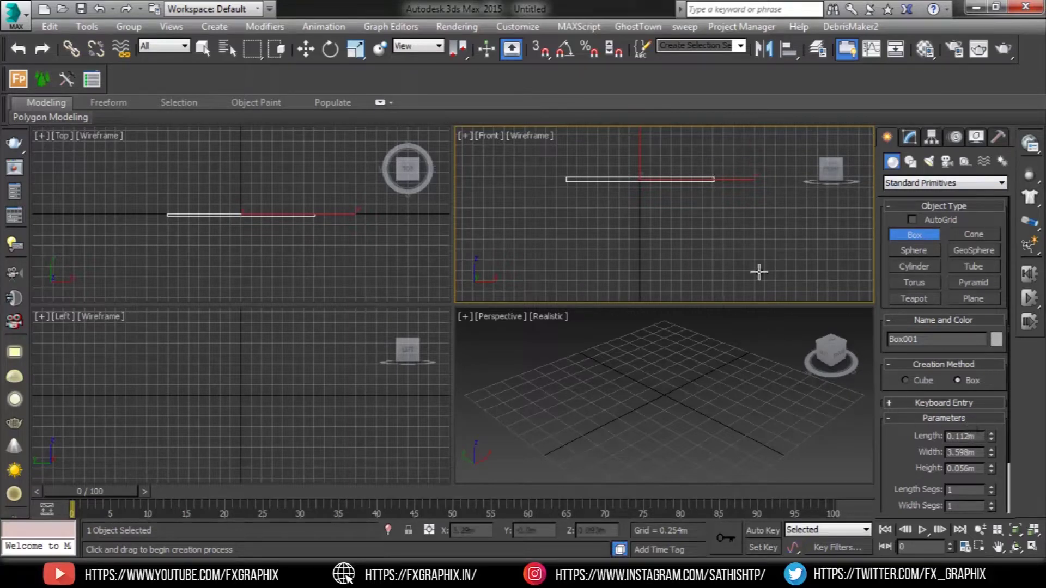
Set the box's width to 4 m
left_click(708, 382)
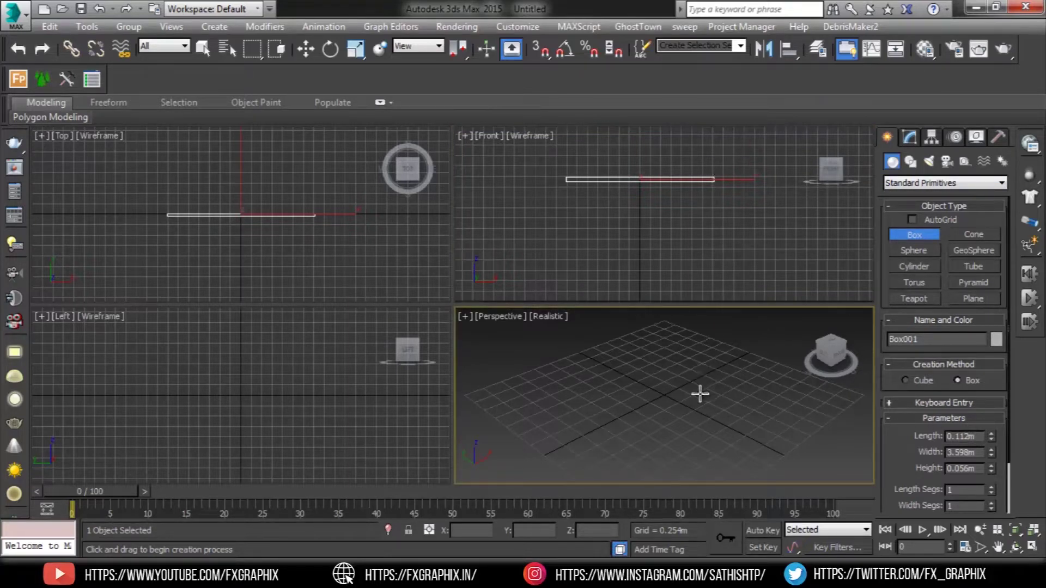
key("z")
scroll(697, 393, "down", 5)
middle_click_drag(698, 393, 709, 367)
scroll(709, 367, "up", 6)
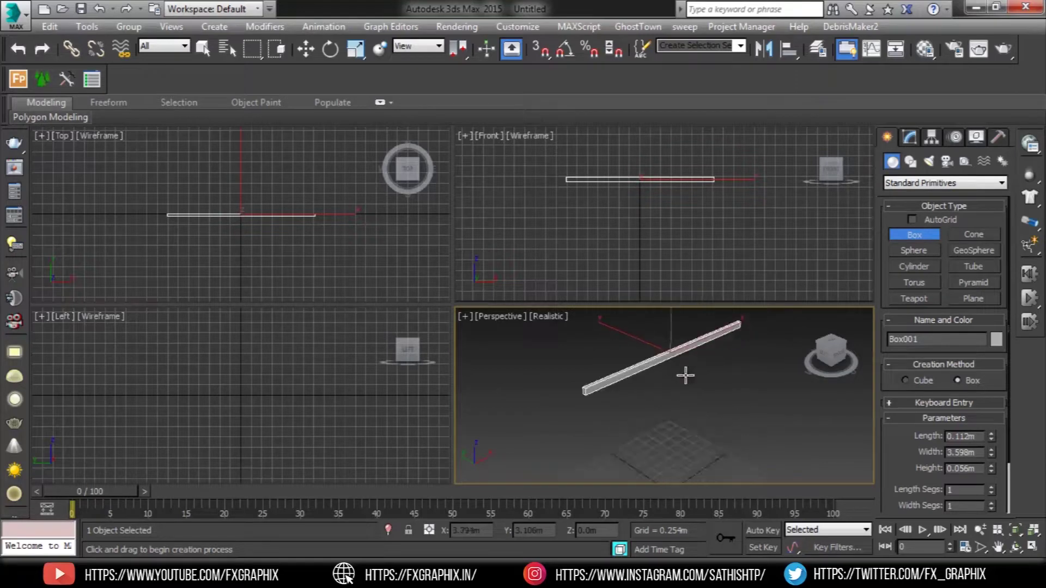
scroll(653, 371, "up", 3)
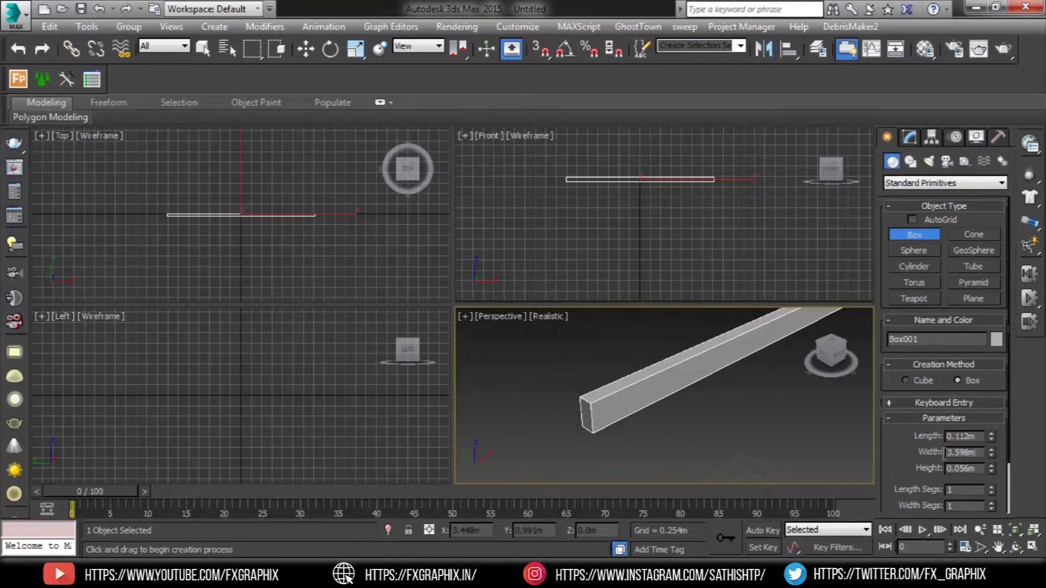
double_click(961, 452)
type("4")
key("Return")
Set the box's length to 0.15 m and its height to 0.025 m
double_click(964, 436)
type("0.05")
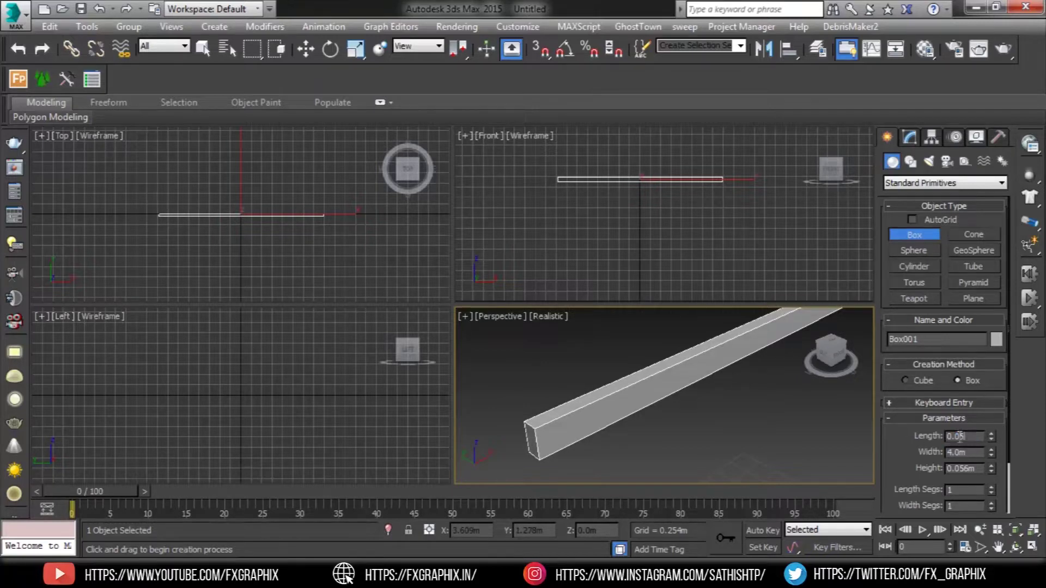
key("Return")
double_click(963, 436)
type("0.1")
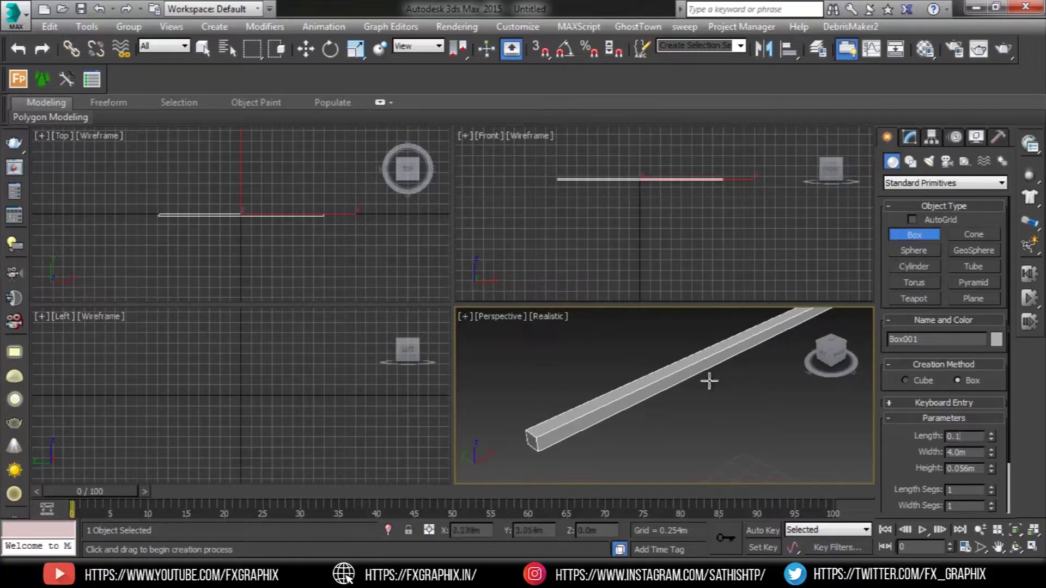
key("Return")
type("5")
key("Return")
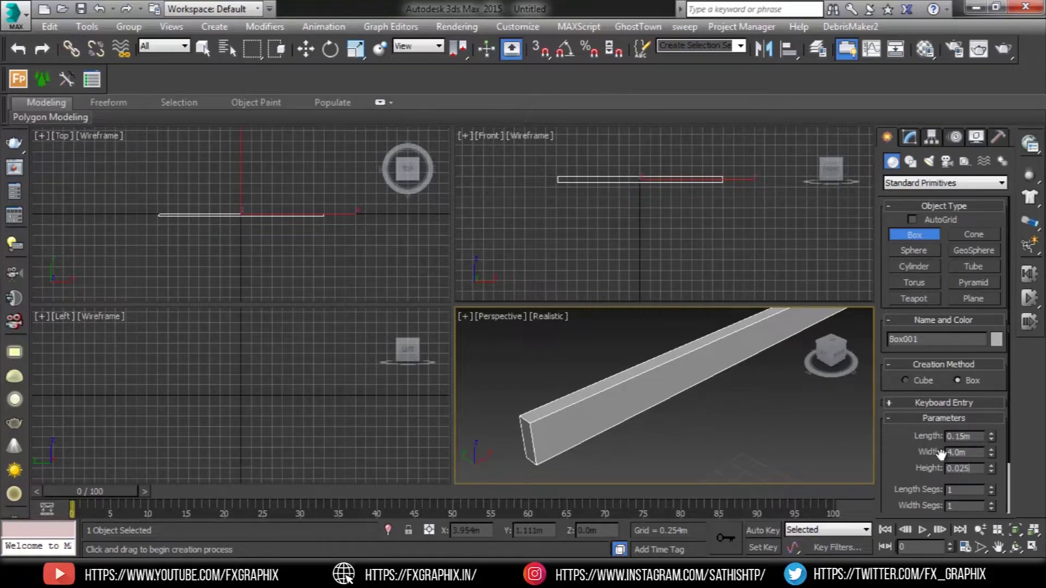
Position the box exactly at X 0, Y 0 and Z 3 m
key("w")
right_click(287, 382)
key("alt+w")
scroll(294, 375, "down", 3)
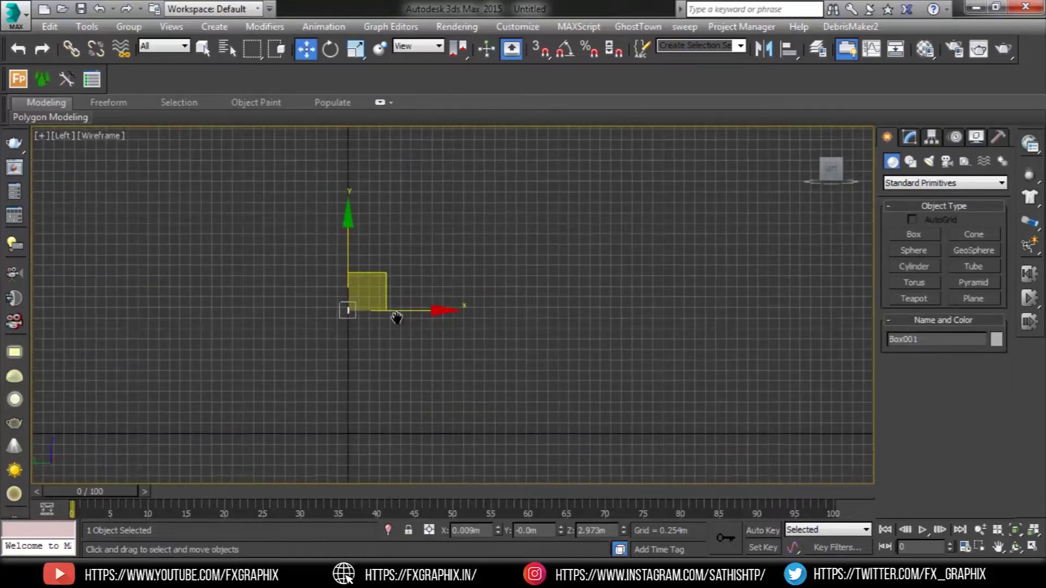
scroll(470, 308, "up", 8)
middle_click_drag(423, 314, 480, 411)
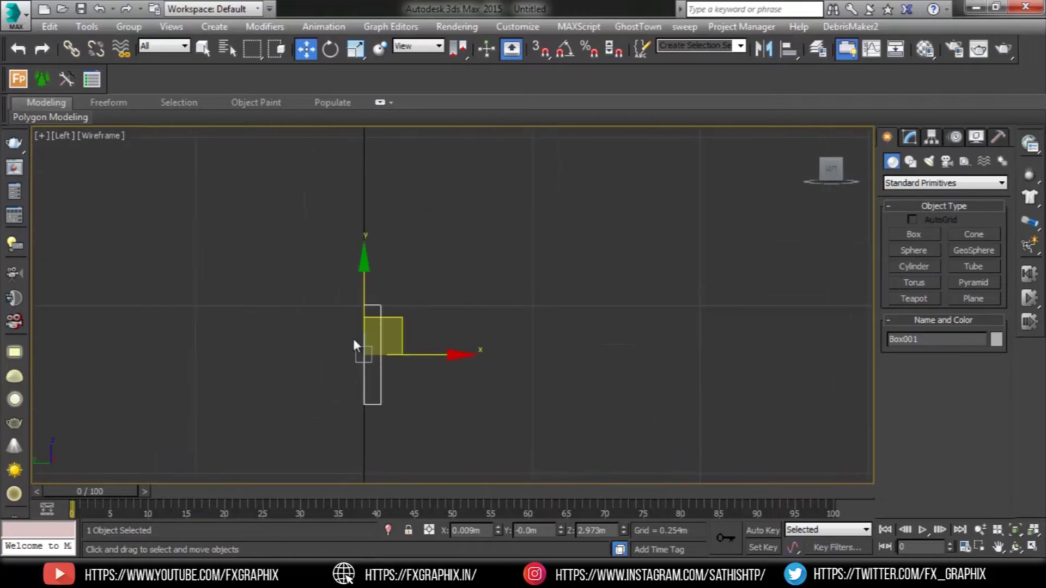
scroll(355, 340, "up", 4)
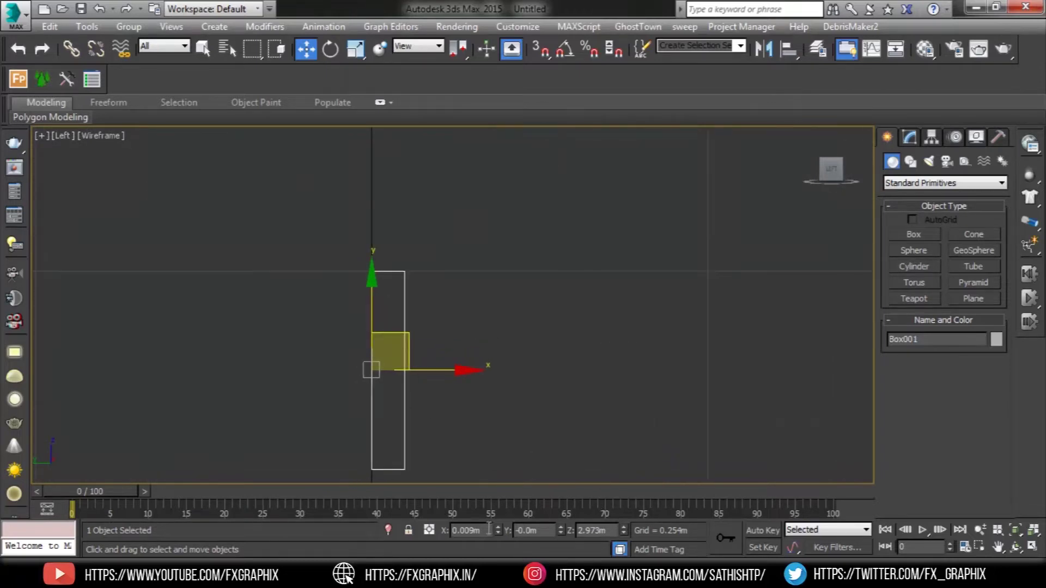
left_click_drag(486, 529, 398, 498)
type("0")
key("Tab")
type("0")
key("Return")
key("alt+w")
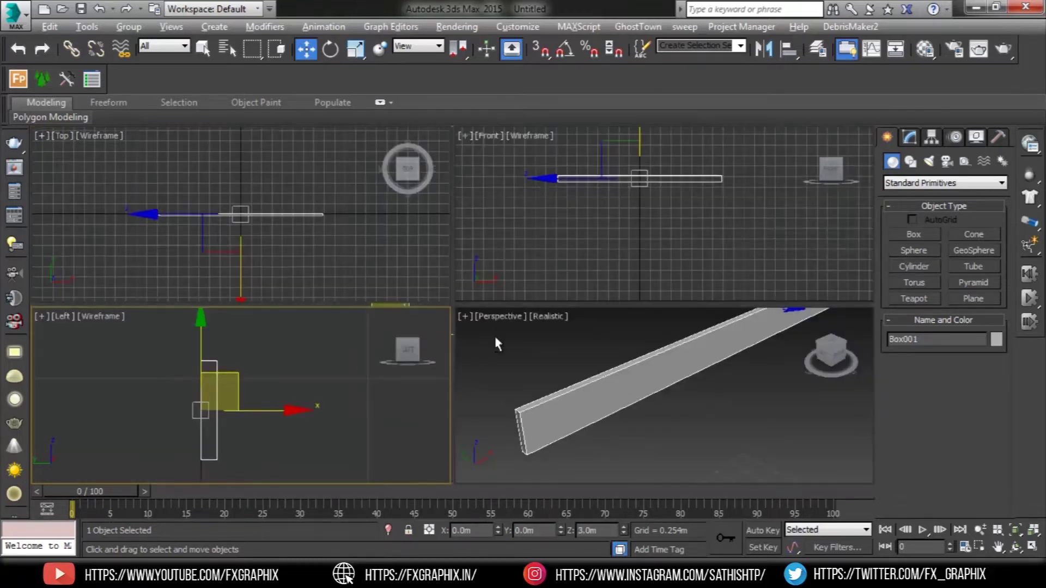
Enable angle snap and rotate the box in the Left view by 20 degrees to an X rotation of 70
right_click(563, 49)
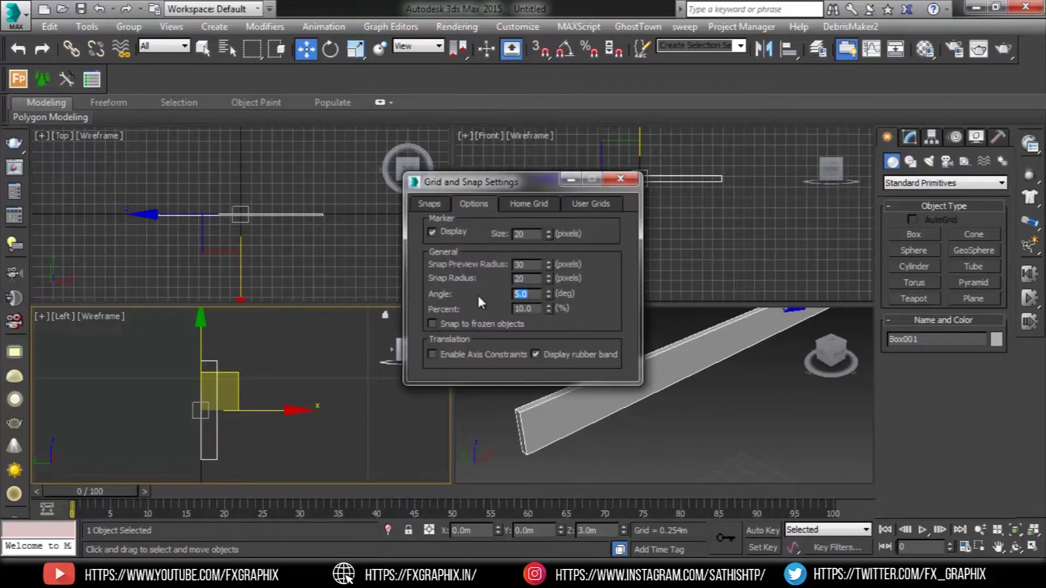
left_click(648, 170)
key("a")
key("e")
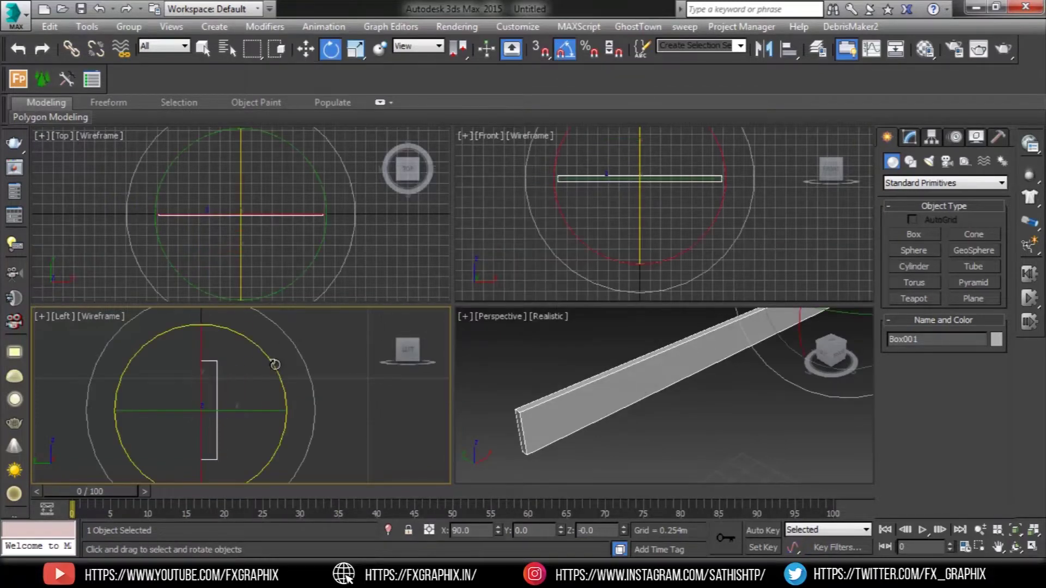
left_click_drag(273, 362, 270, 351)
Reduce the thickness of the tilted slat by setting its height to 0.015 m
key("1")
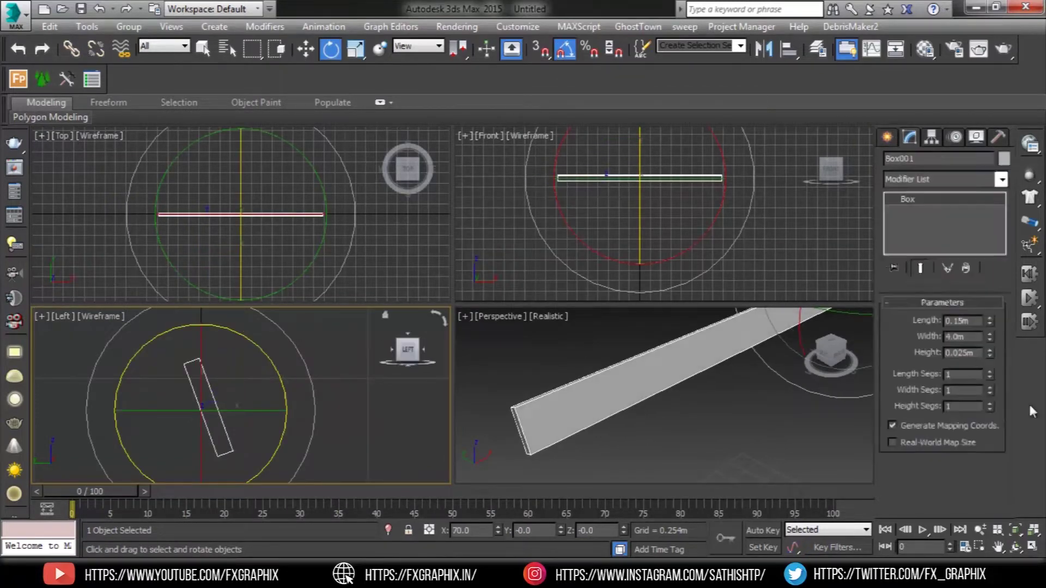
left_click_drag(977, 353, 956, 359)
type("1")
key("Return")
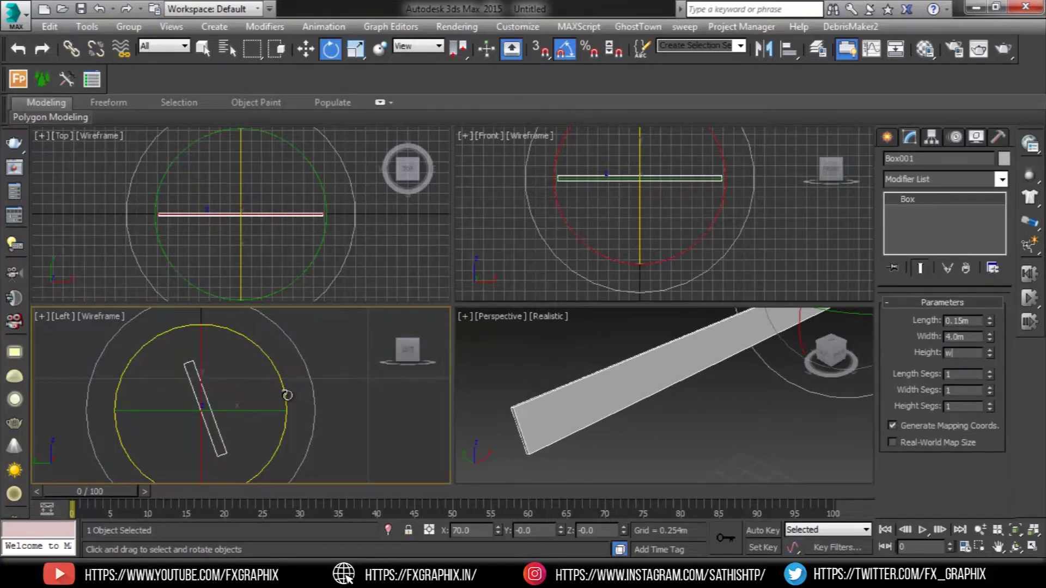
Start an Array of the slat from the maximized Left view, with the preview turned on
key("w")
scroll(684, 406, "down", 5)
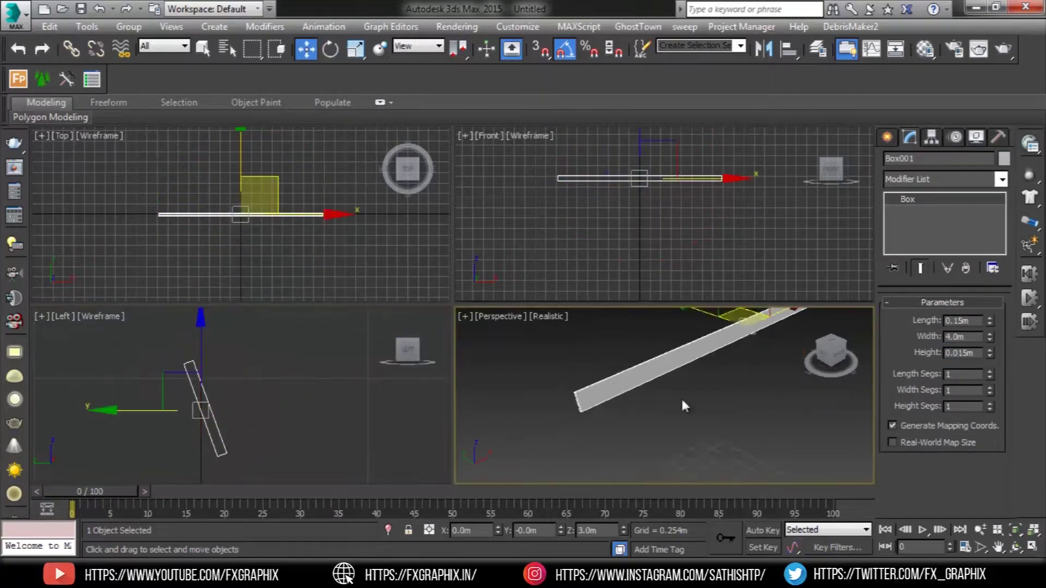
middle_click_drag(327, 390, 338, 359)
scroll(337, 399, "down", 6)
scroll(268, 370, "down", 2)
key("alt+w")
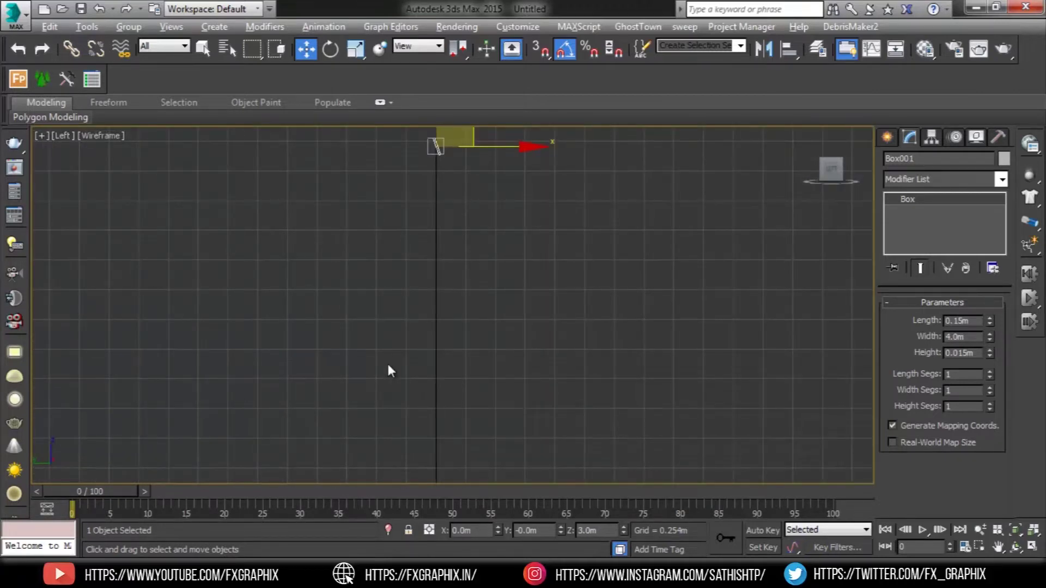
left_click(82, 117)
left_click(79, 27)
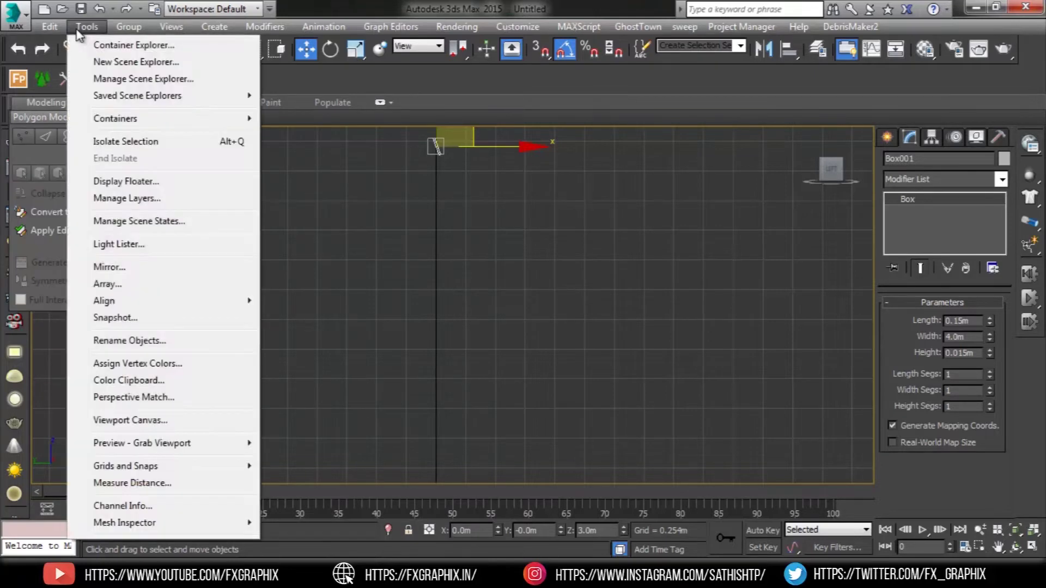
left_click(109, 284)
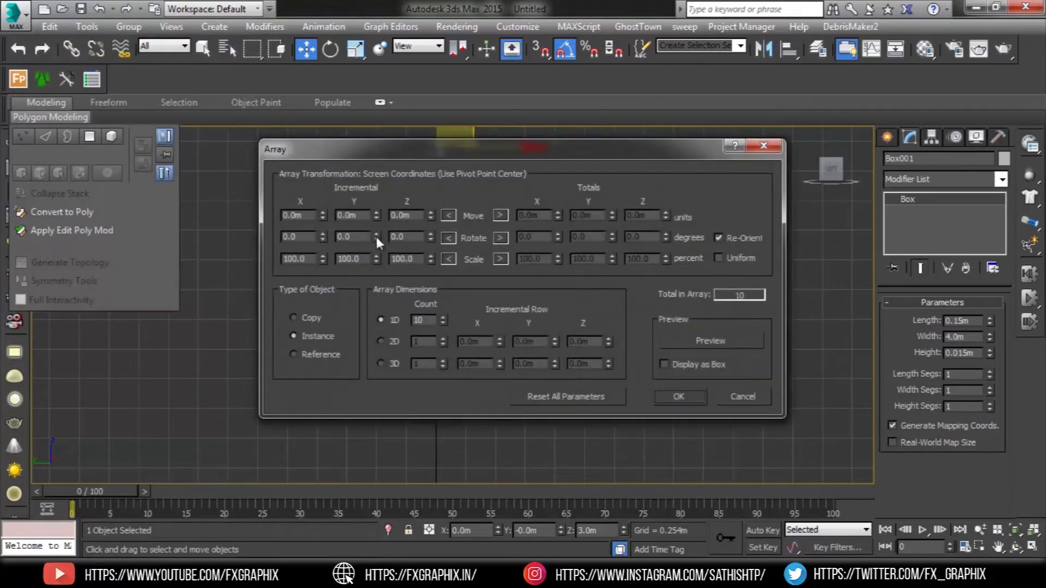
left_click_drag(468, 154, 714, 178)
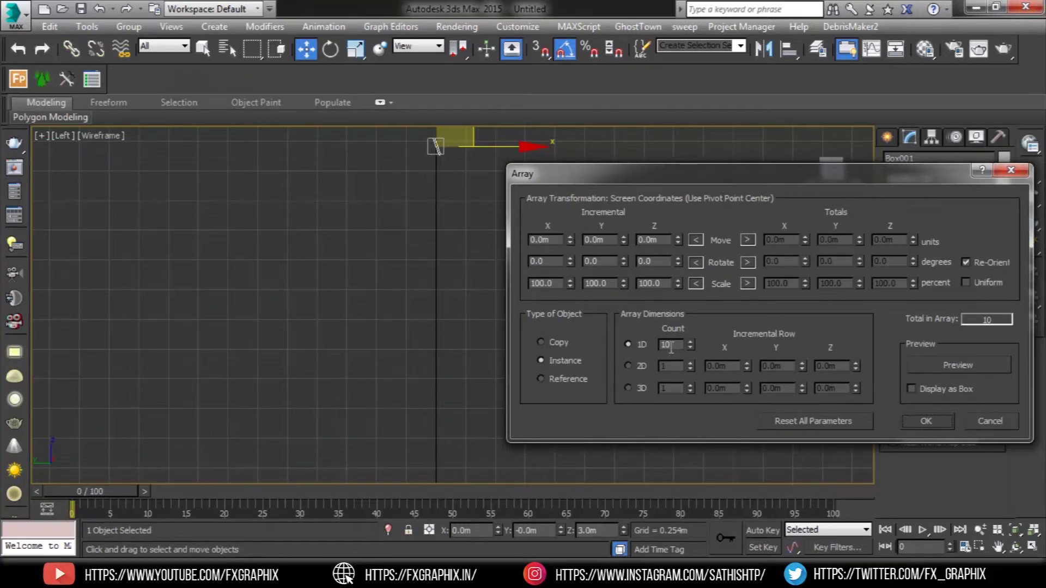
left_click(957, 365)
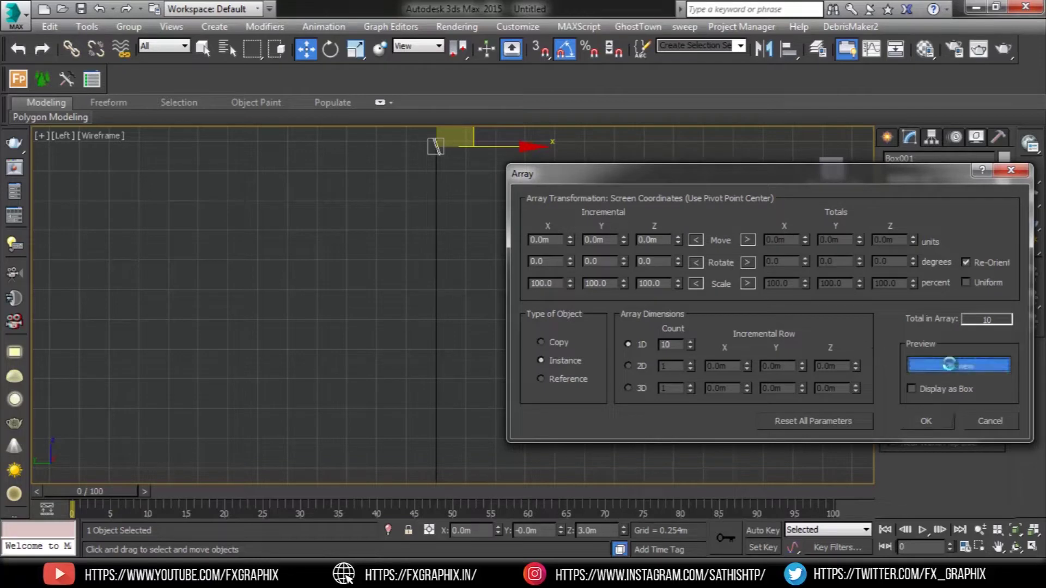
Set the array's incremental Y move to -0.1 m so the slats stack downward
left_click_drag(623, 243, 623, 243)
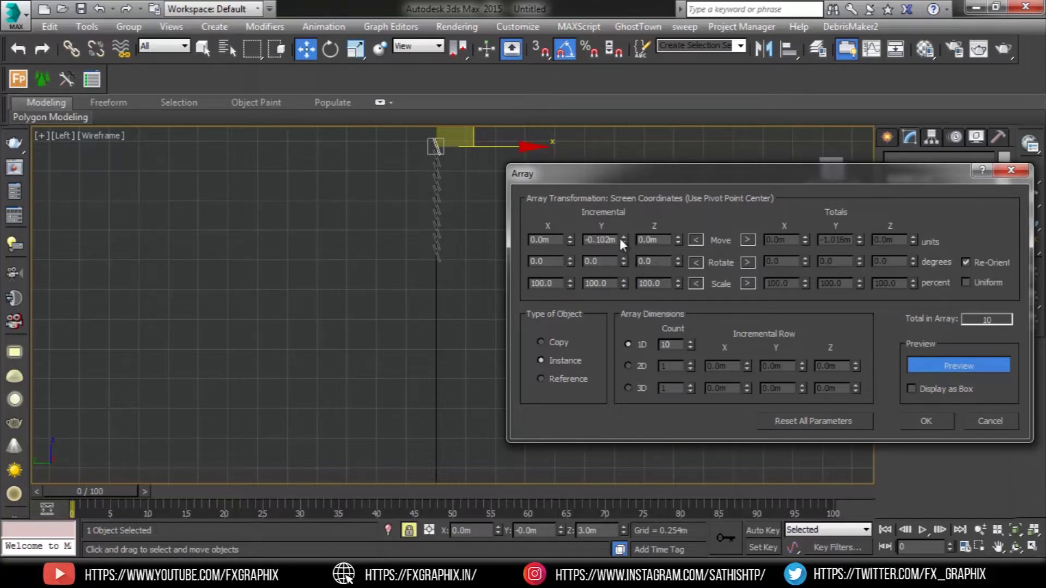
left_click_drag(617, 240, 606, 241)
key("BackSpace")
left_click(656, 241)
Raise the 1D array count to 30 so the slats reach the ground line, and create the array as instances
left_click(691, 342)
left_click(691, 341)
left_click(691, 341)
left_click(690, 342)
left_click(691, 342)
left_click(691, 342)
left_click(690, 341)
left_click(691, 341)
left_click(690, 342)
left_click(691, 342)
left_click(690, 341)
left_click(690, 341)
left_click(691, 342)
left_click(691, 341)
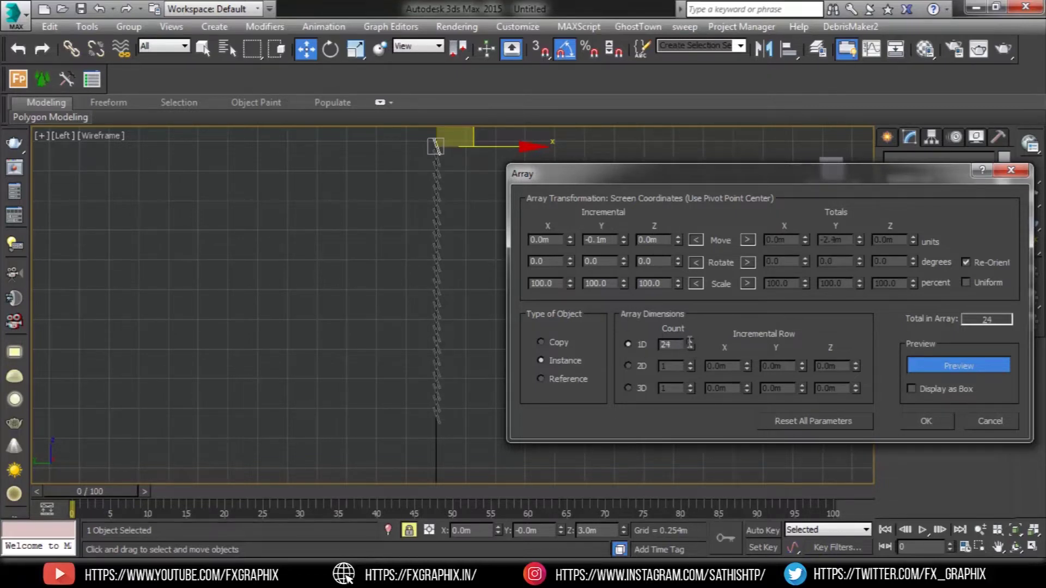
middle_click_drag(357, 353, 295, 323)
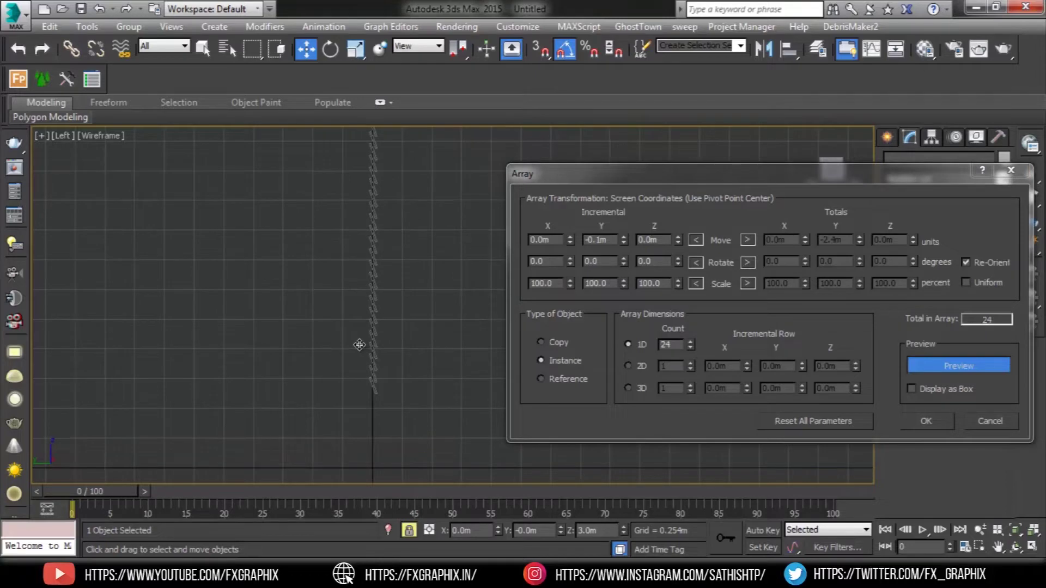
left_click(689, 342)
left_click(689, 341)
left_click(689, 342)
left_click(690, 341)
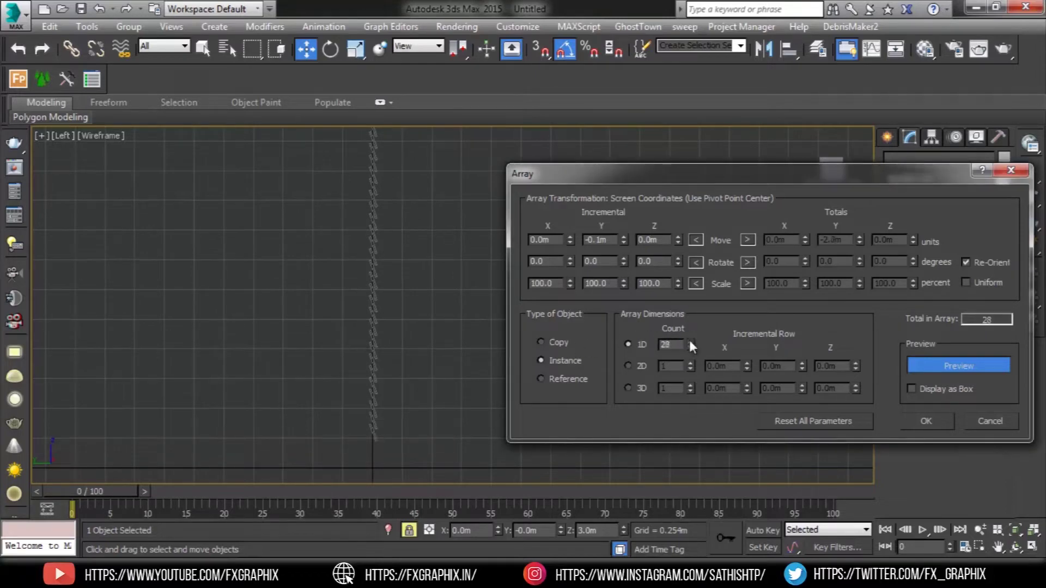
left_click(690, 341)
left_click(690, 342)
left_click(928, 419)
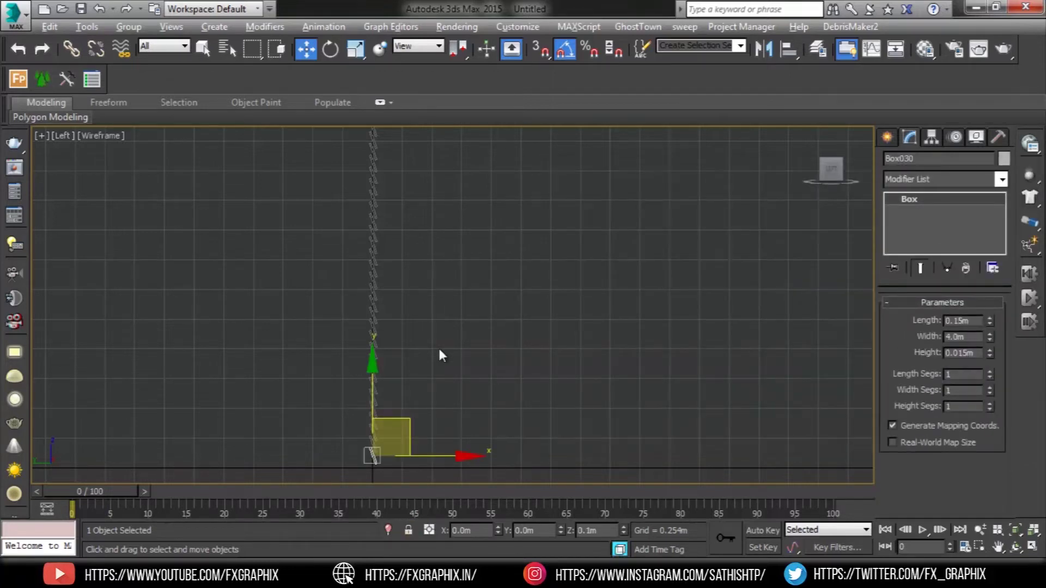
Examine the stack of slats from several angles in the Perspective view, and bring up the Front view full size
key("alt+w")
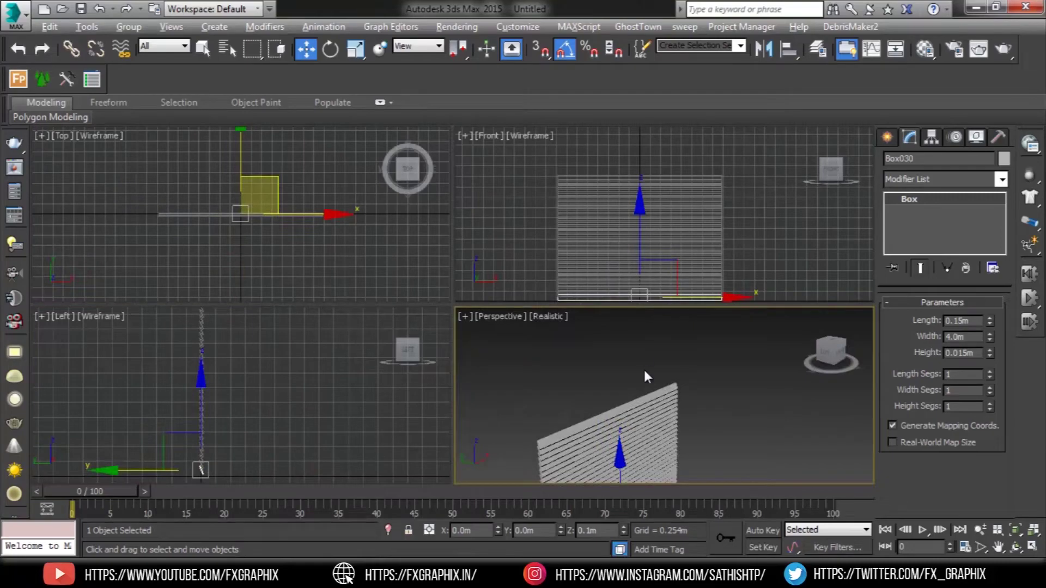
key("alt+w")
key("z")
left_click(640, 338)
middle_click_drag(639, 339, 634, 339, "alt")
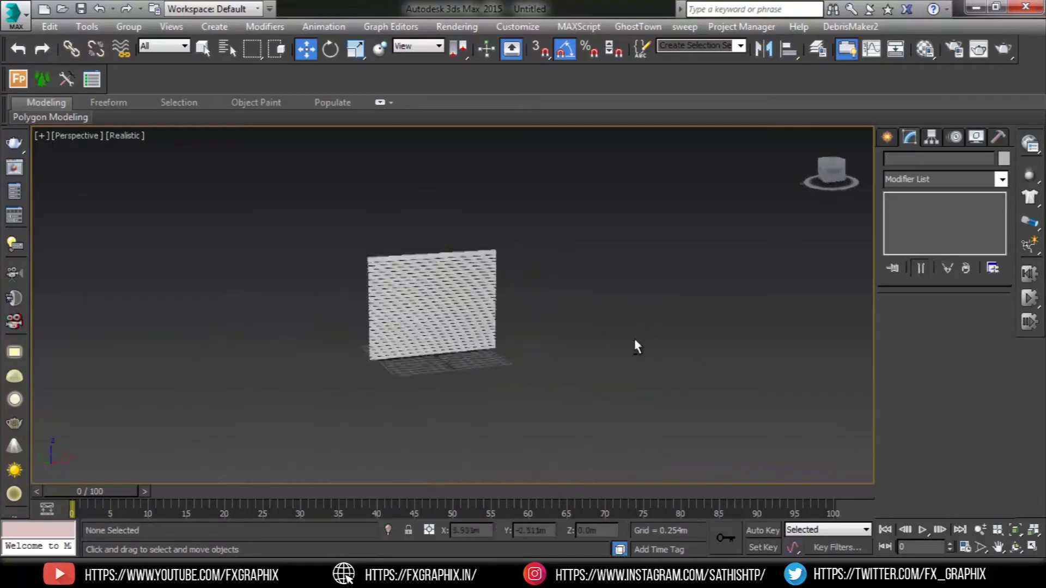
scroll(588, 338, "up", 3)
middle_click_drag(545, 333, 661, 329)
key("alt+w")
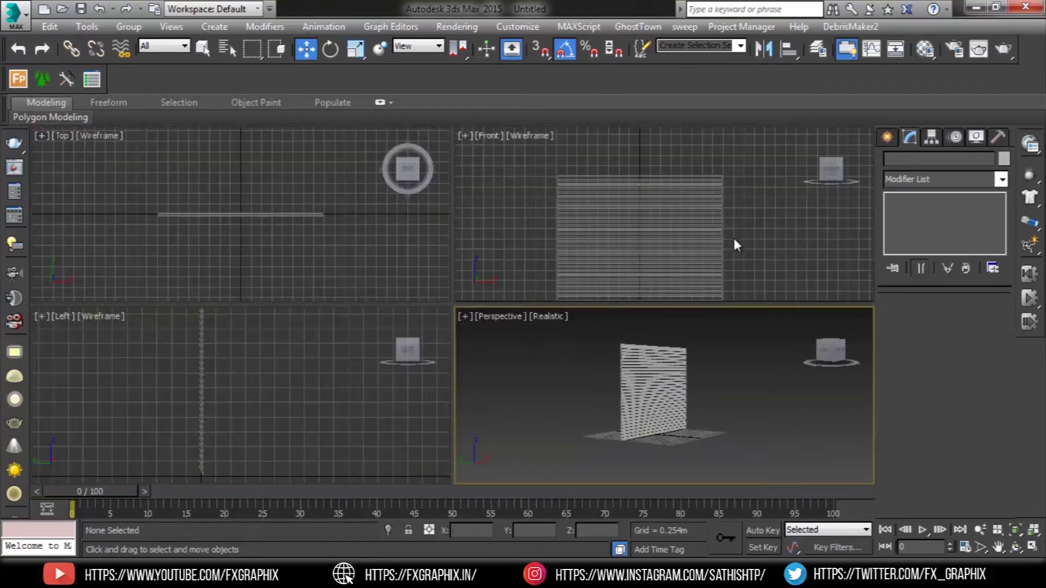
left_click(734, 226)
key("alt+w")
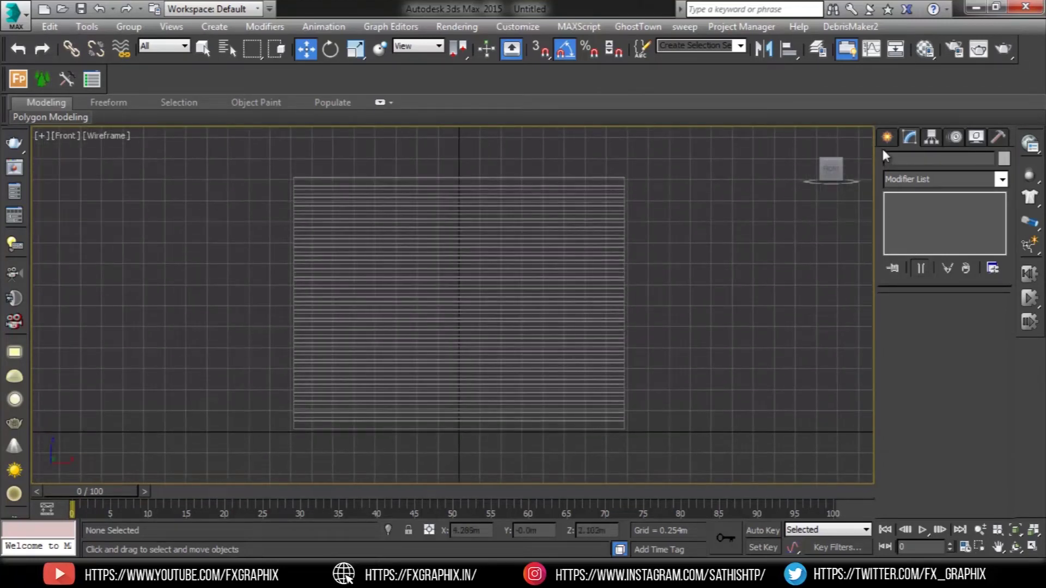
Draw a rectangle spline around the slat stack in the Front view, about 3.04 m by 4 m, with vertex snapping enabled
left_click(886, 137)
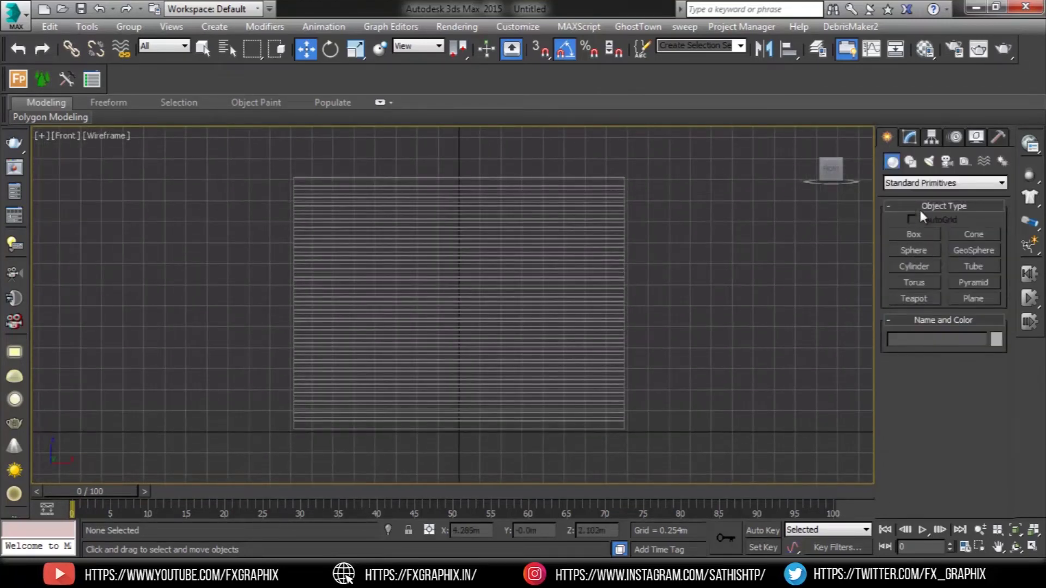
left_click(910, 161)
left_click(974, 247)
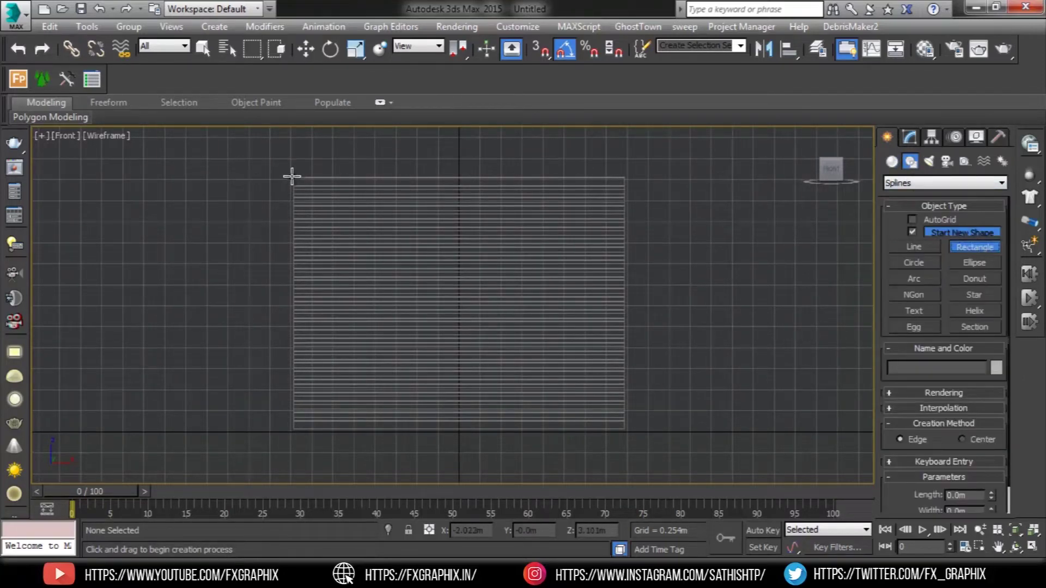
left_click(539, 47)
right_click(539, 47)
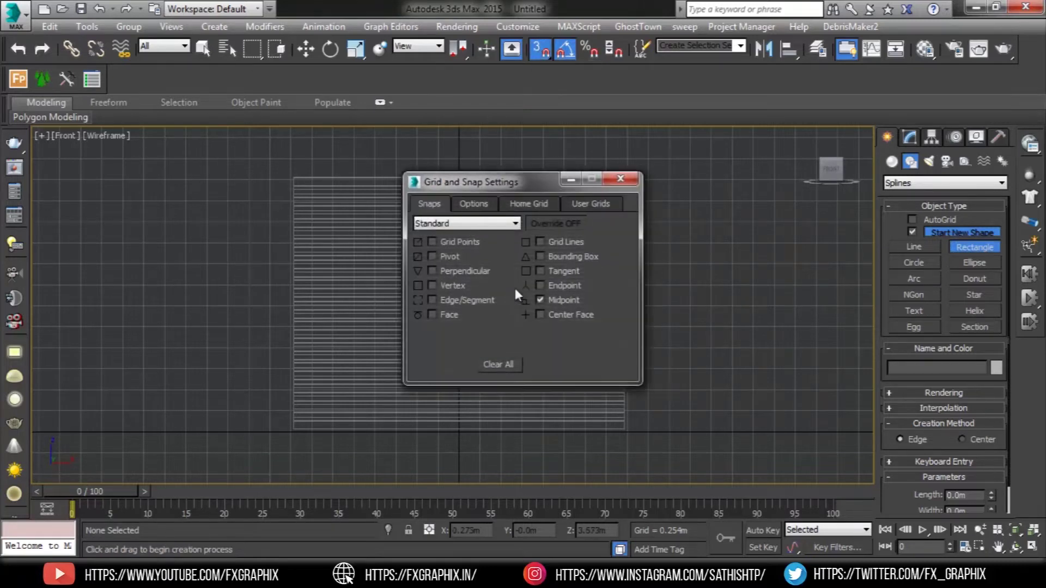
left_click(443, 284)
left_click(629, 181)
left_click_drag(292, 180, 621, 428)
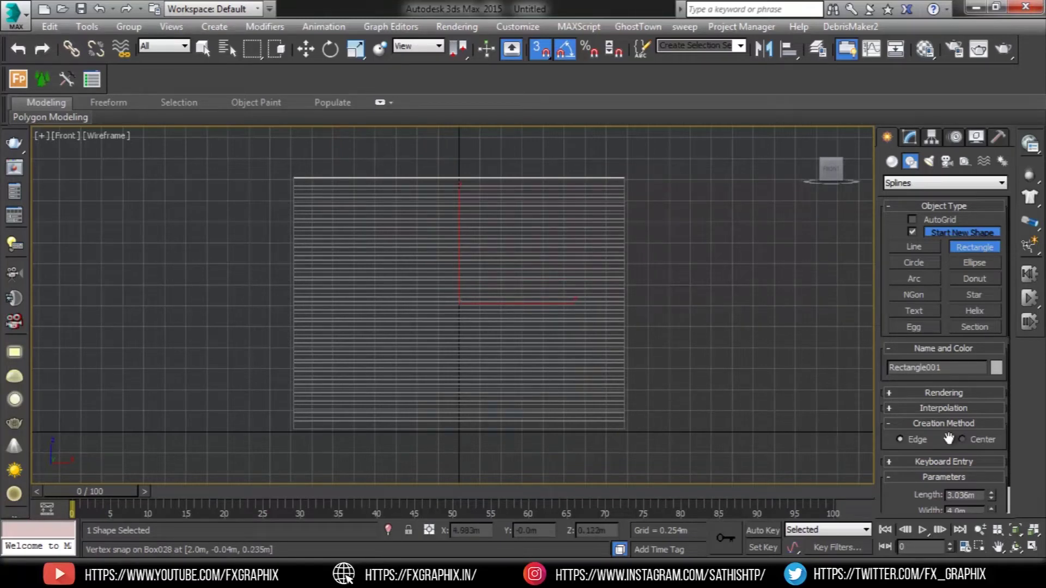
Make the rectangle spline renderable in both renderer and viewport, with a Rectangular cross-section
scroll(946, 443, "down", 2)
left_click(939, 363)
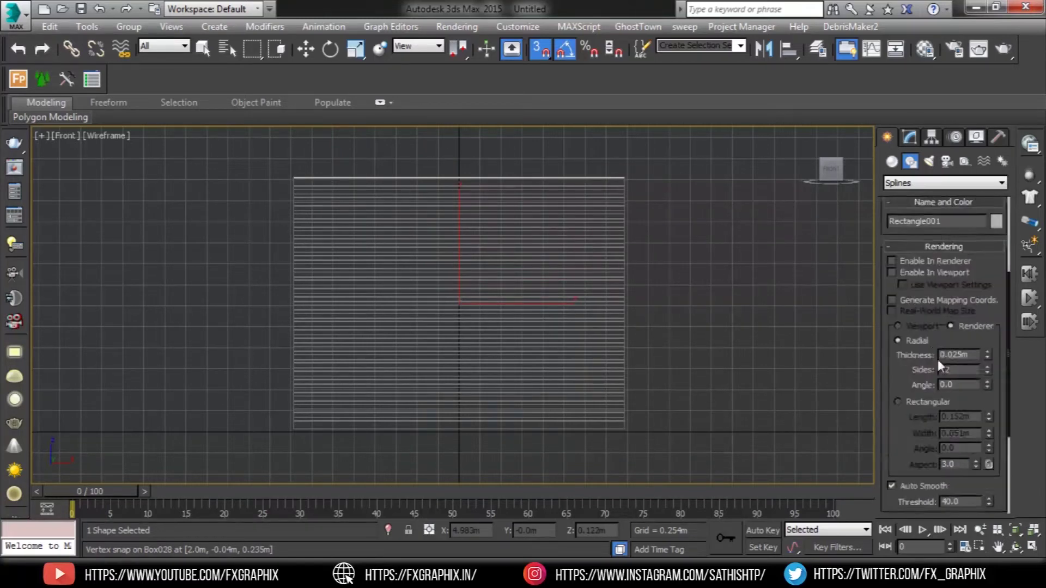
left_click(892, 263)
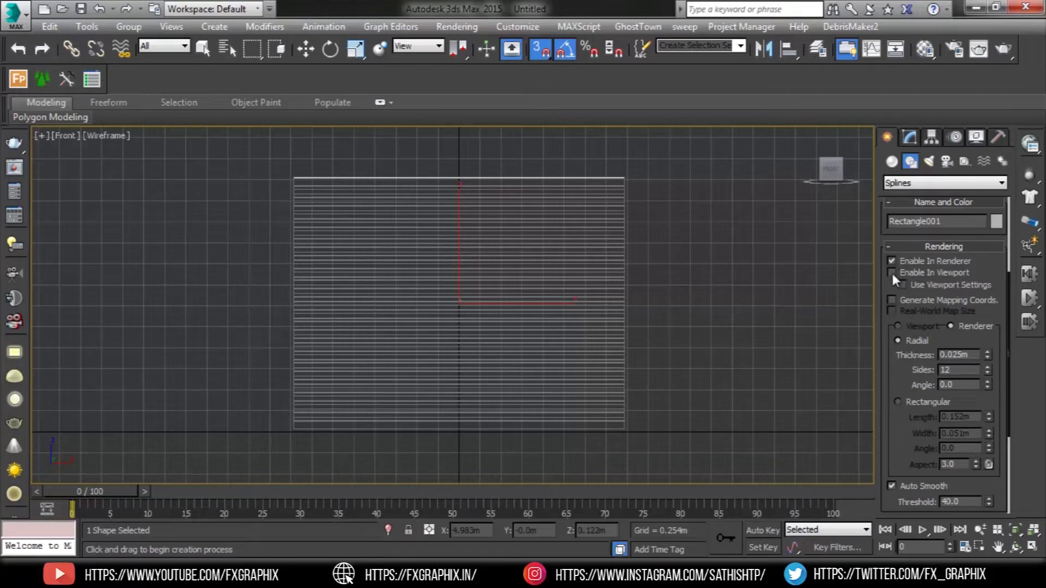
left_click(892, 273)
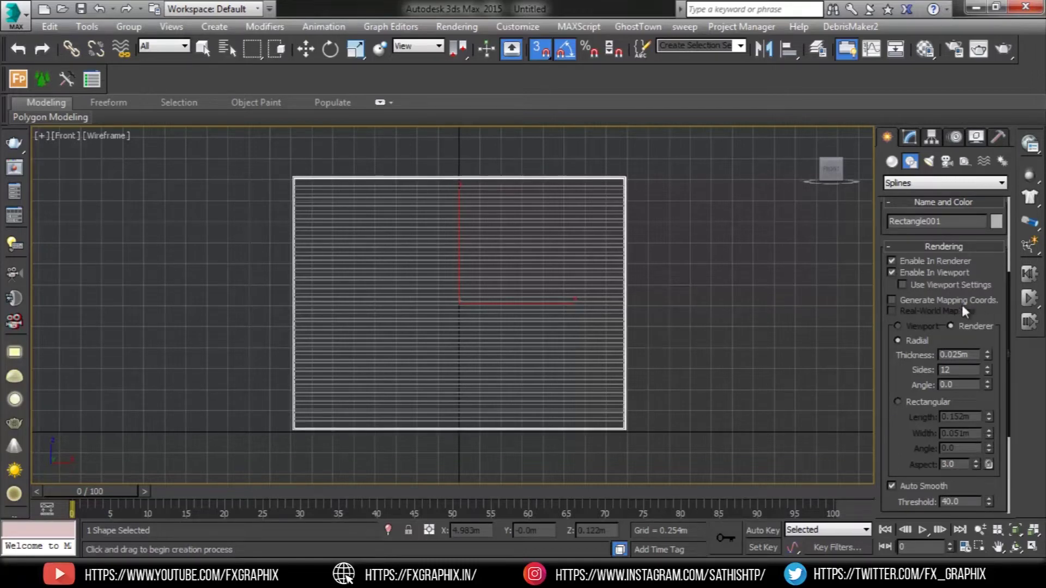
left_click(898, 401)
middle_click_drag(665, 243, 670, 205)
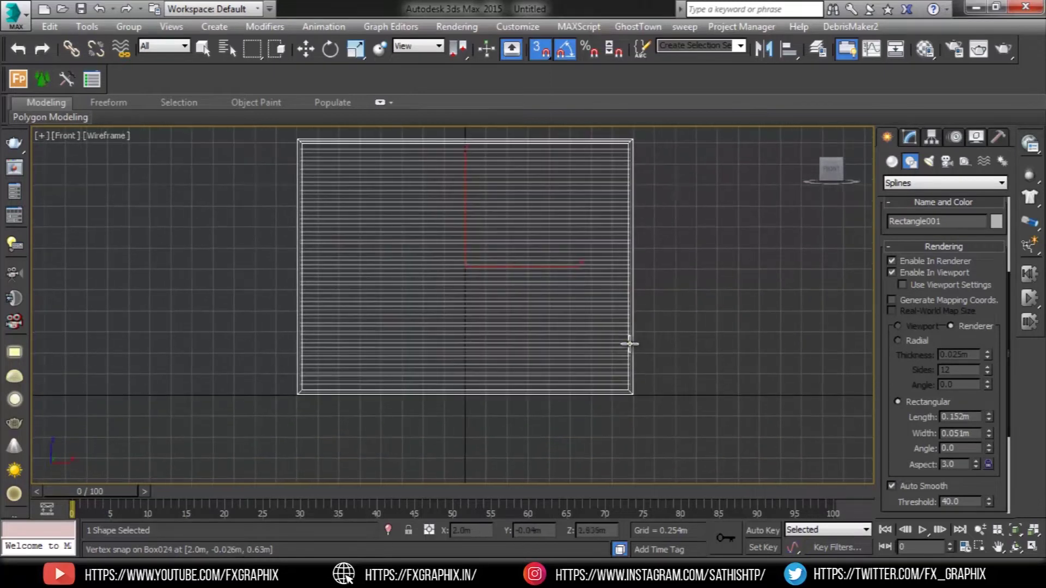
Leave spline creation and convert the rectangular frame to an Editable Poly
key("w")
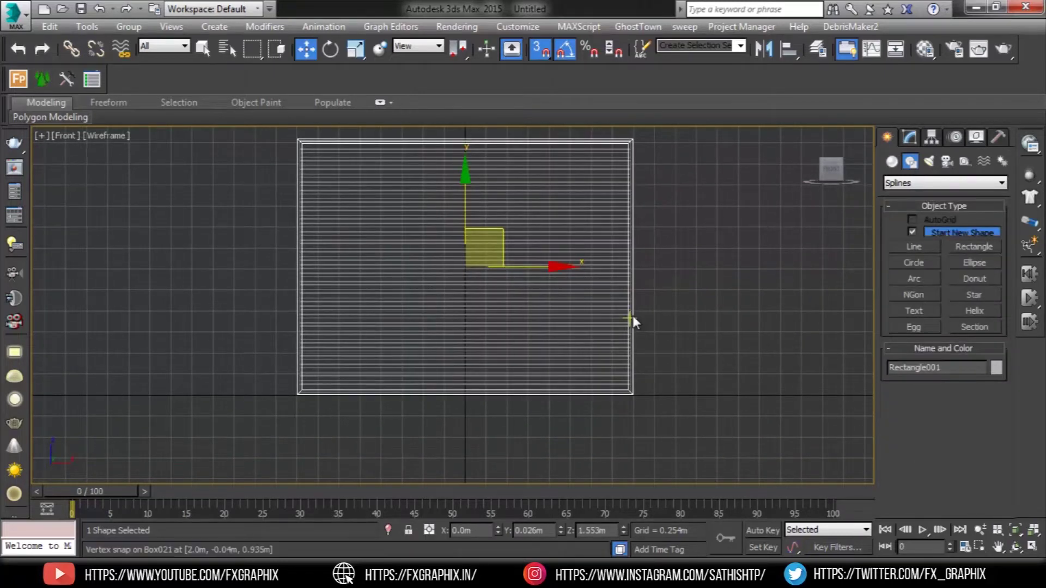
right_click(632, 316)
mouse_move(689, 453)
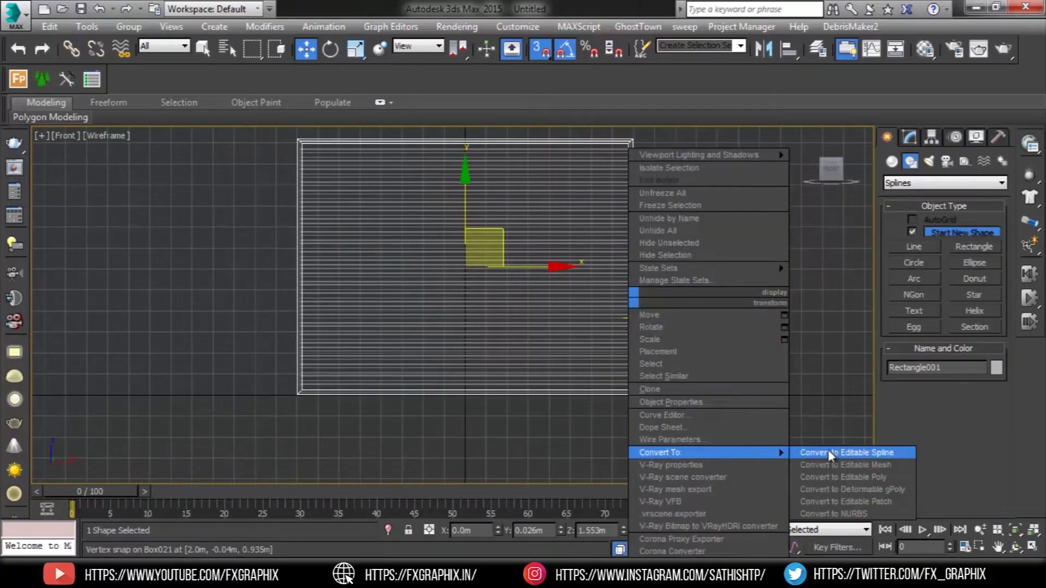
left_click(842, 477)
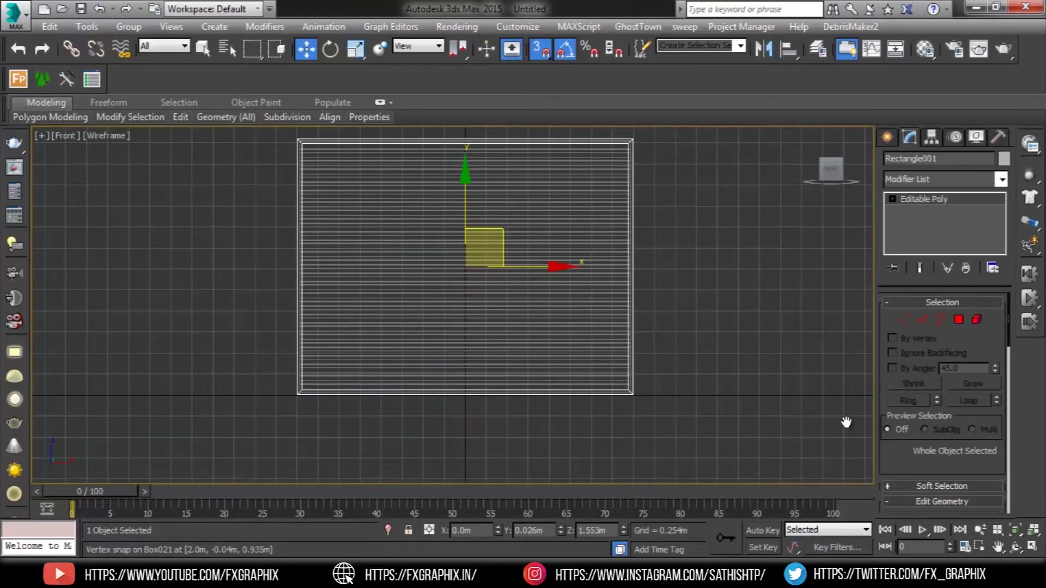
Move the four outer vertices of the frame's bottom edge down to about Z -0.25 m, with snapping off
left_click(904, 322)
scroll(462, 332, "up", 3)
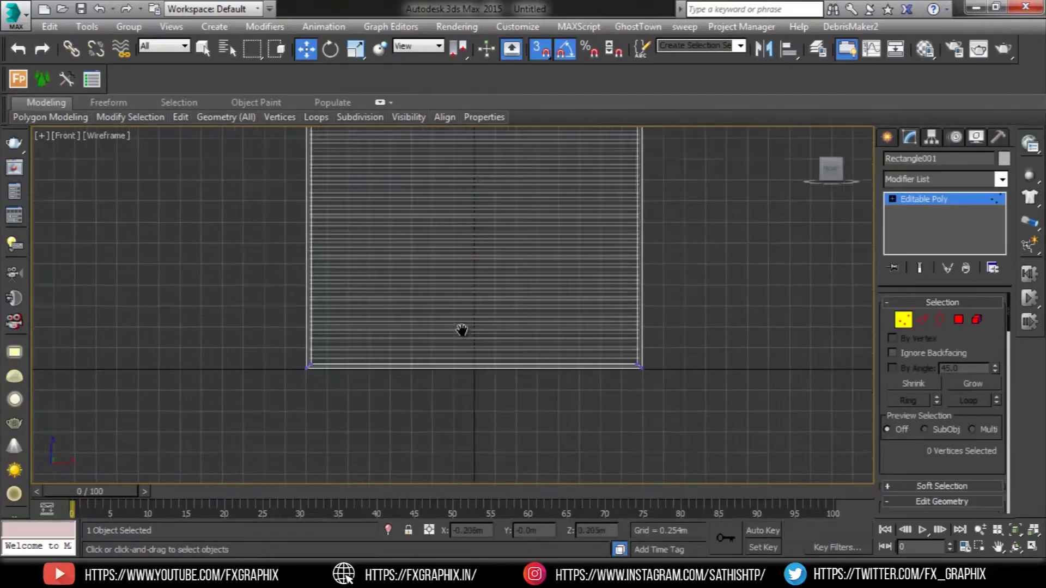
scroll(303, 439, "down", 3)
scroll(270, 401, "up", 5)
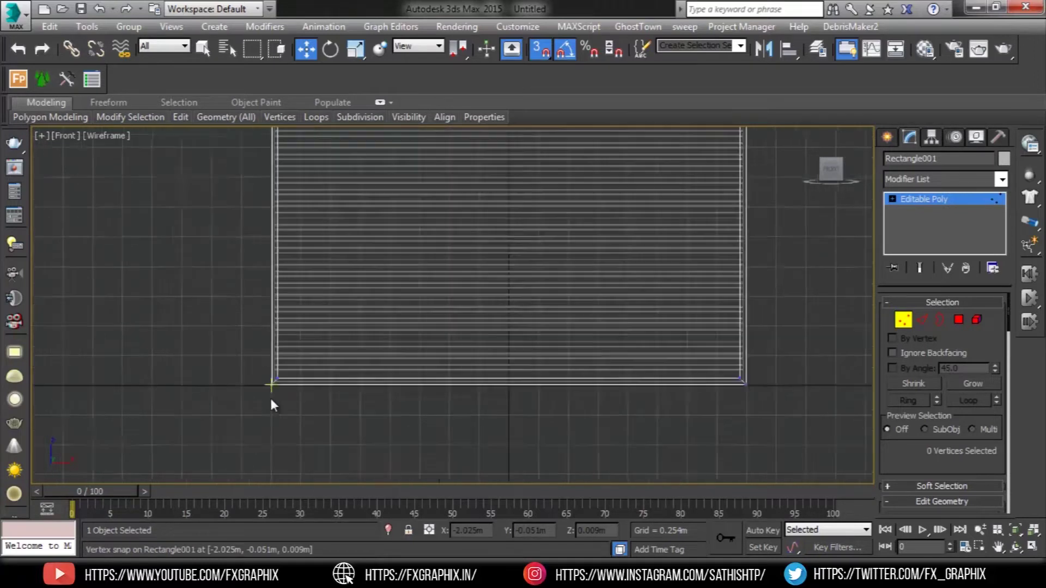
scroll(284, 388, "down", 4)
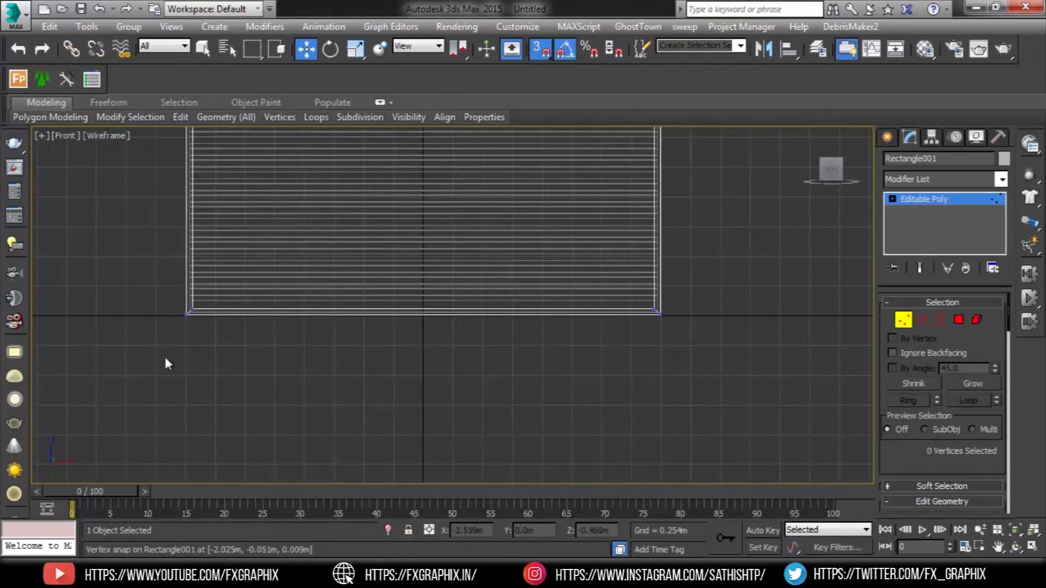
left_click_drag(170, 351, 683, 313)
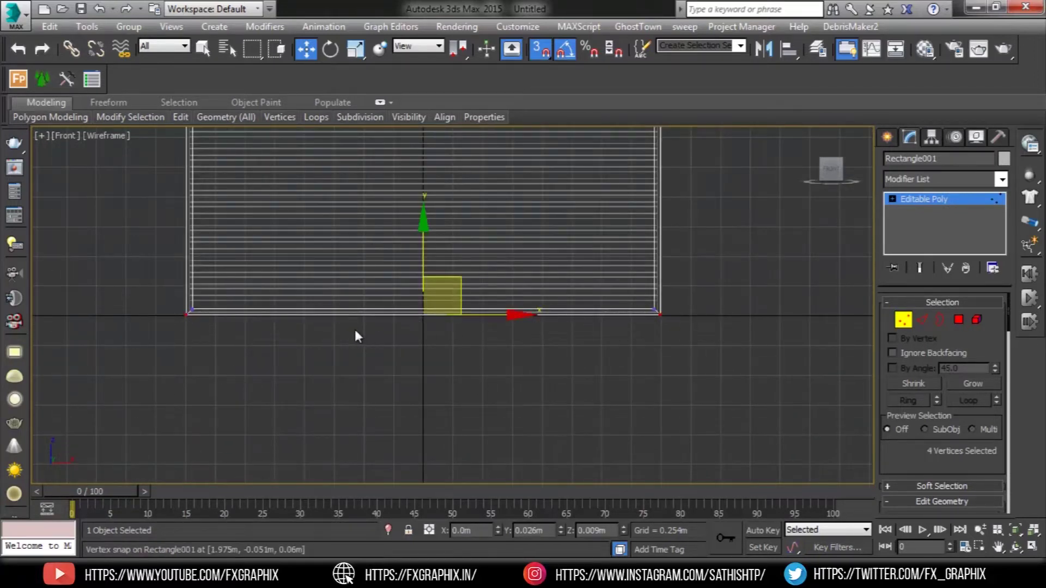
scroll(355, 329, "up", 4)
left_click_drag(493, 259, 492, 276)
key("ctrl+z")
key("s")
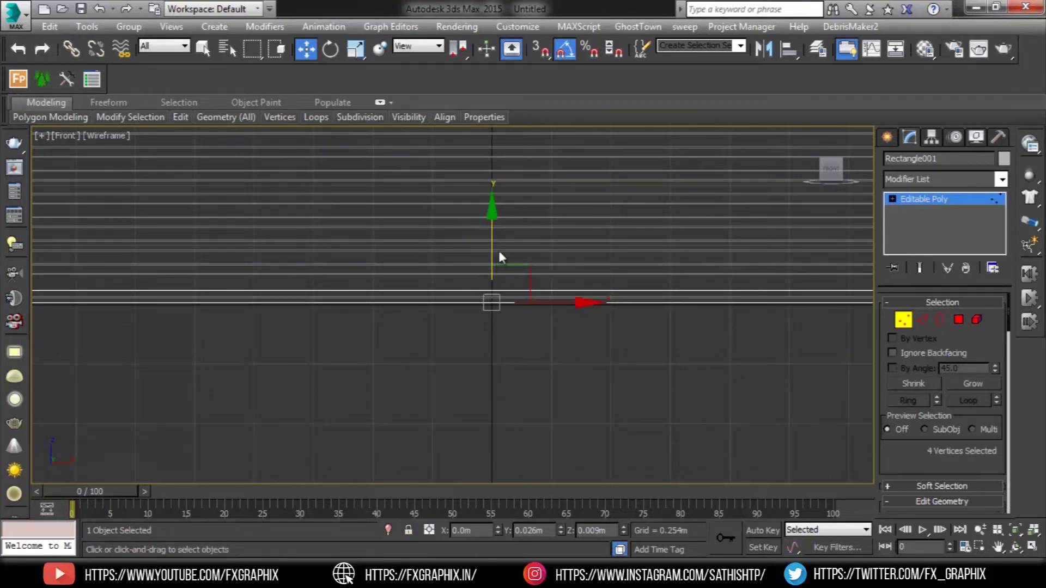
left_click_drag(490, 244, 488, 307)
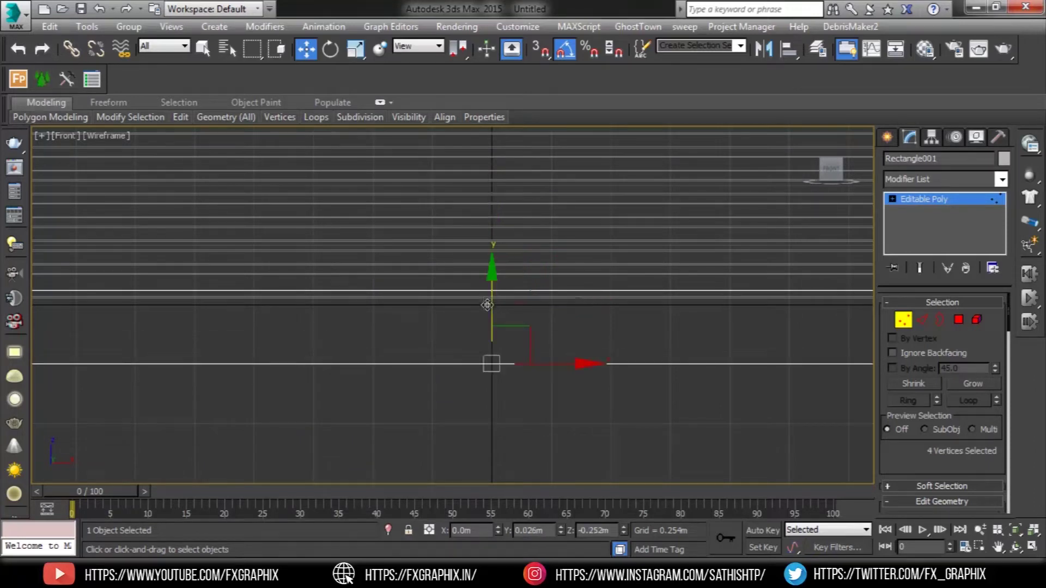
Check the frame's extended base from several angles in the full-size Perspective view, and leave vertex editing
key("alt+w")
right_click(603, 407)
key("alt+w")
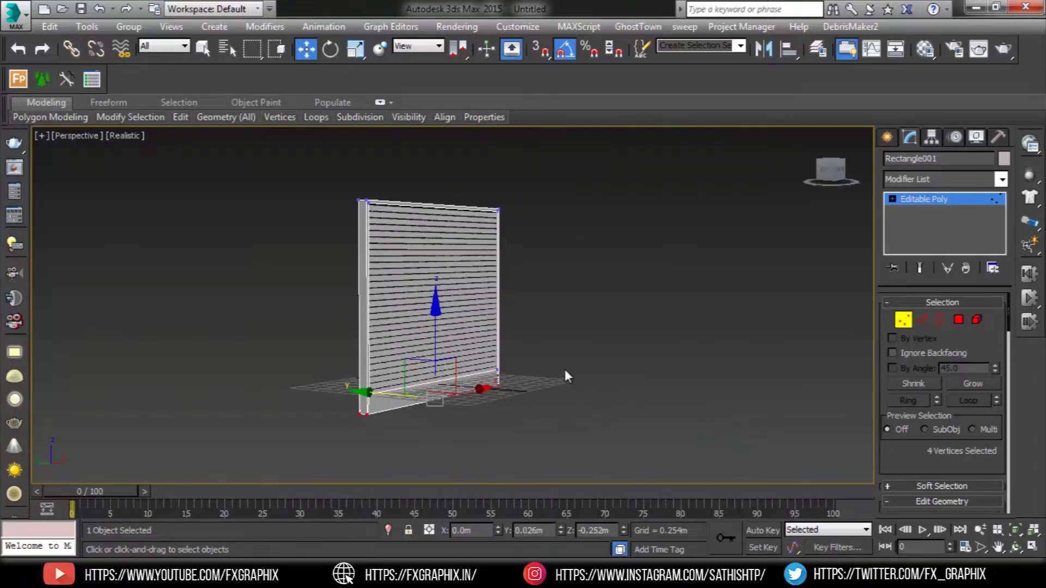
middle_click_drag(543, 367, 564, 409, "alt")
scroll(420, 357, "up", 3)
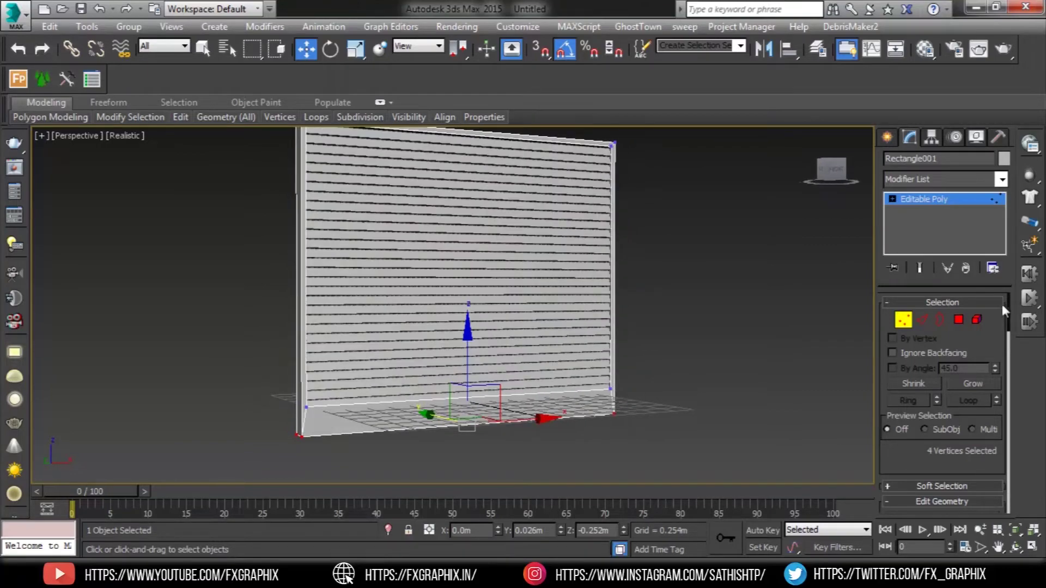
left_click(909, 321)
middle_click_drag(626, 331, 691, 354, "alt")
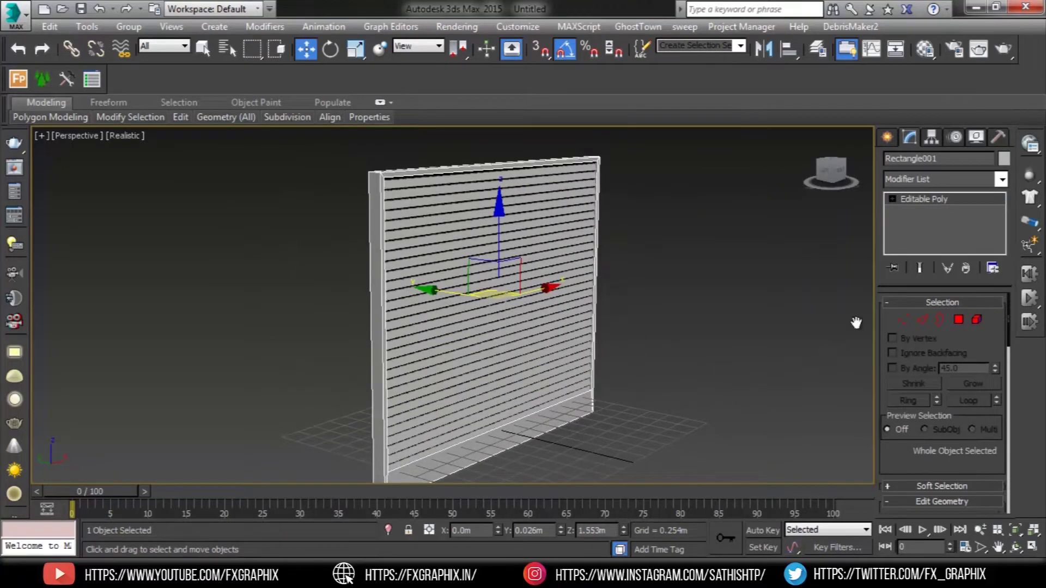
Attach all the slat boxes, Box001 through Box030, to the frame using the Attach List
left_click_drag(922, 458, 906, 230)
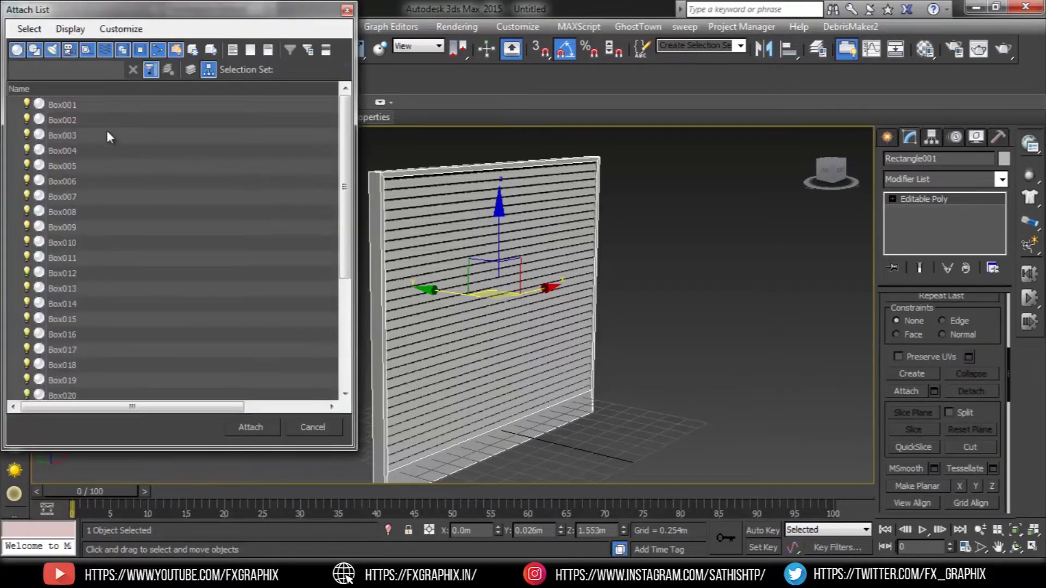
scroll(132, 203, "down", 4)
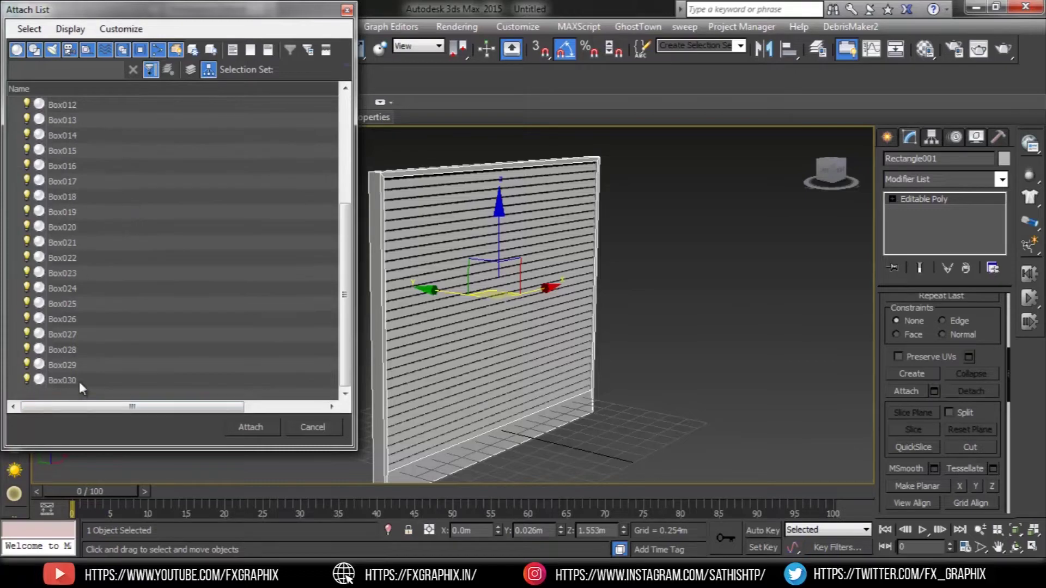
key("ctrl+a")
left_click(246, 427)
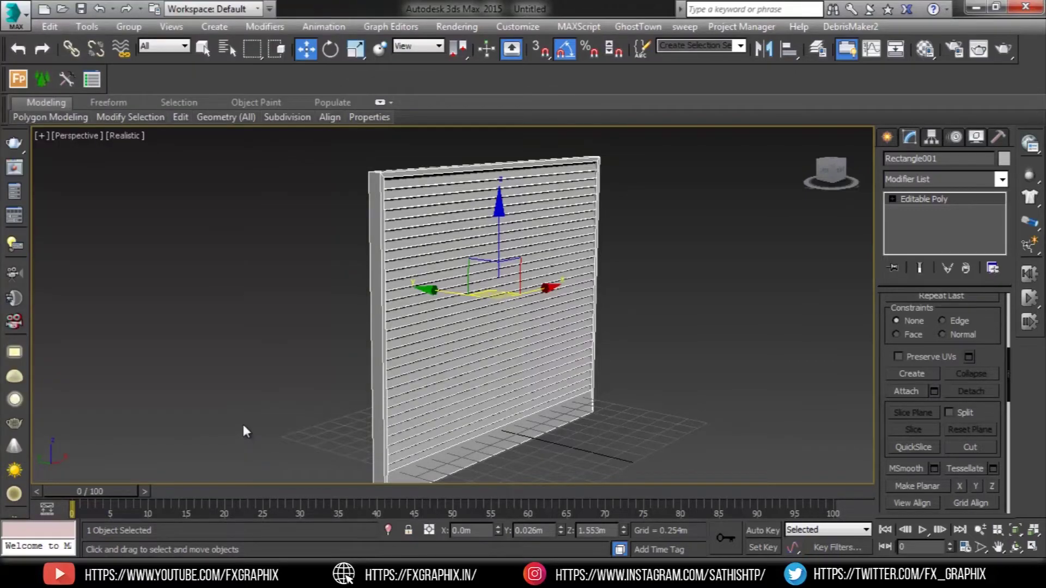
Raise the combined panel to about Z 1.81 m so its base rests on the ground grid
middle_click_drag(620, 289, 593, 263, "alt")
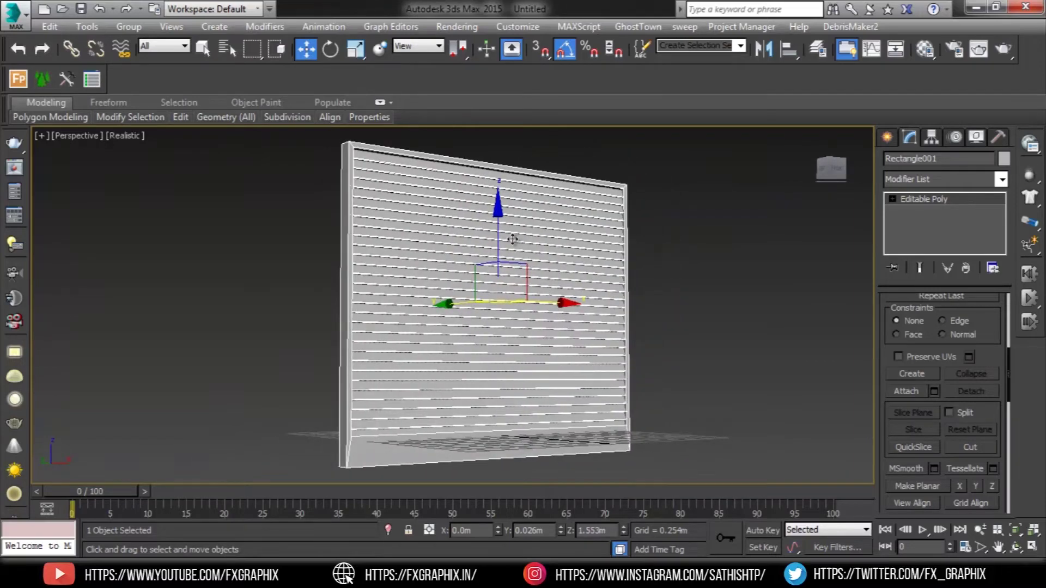
left_click_drag(499, 239, 499, 217)
middle_click_drag(500, 234, 607, 321, "alt")
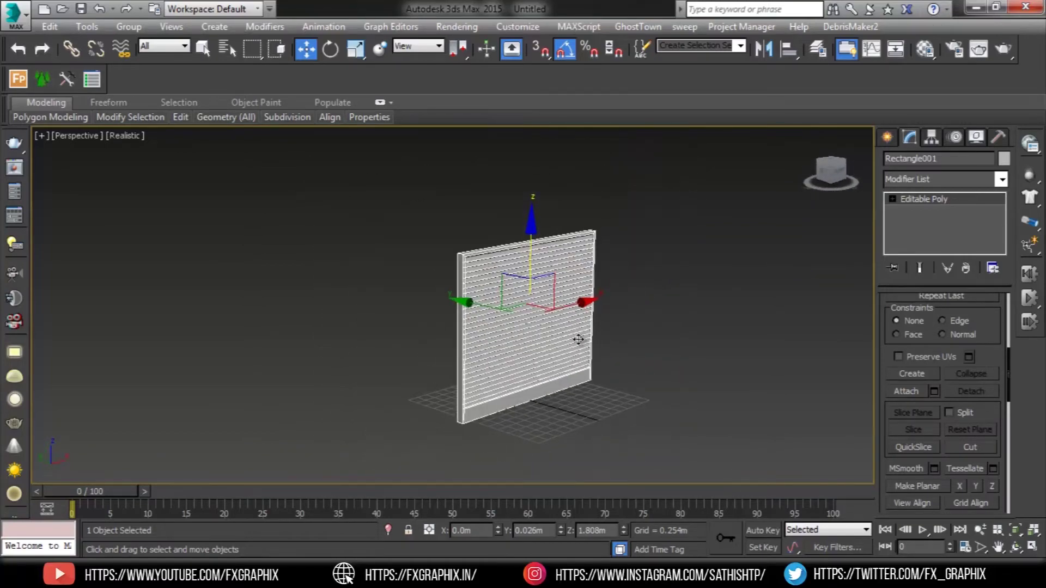
Draw a small helix beside the panel's upper end in the Left view, with radii of about 0.11 m and 0.14 m
key("alt+w")
right_click(314, 388)
key("alt+w")
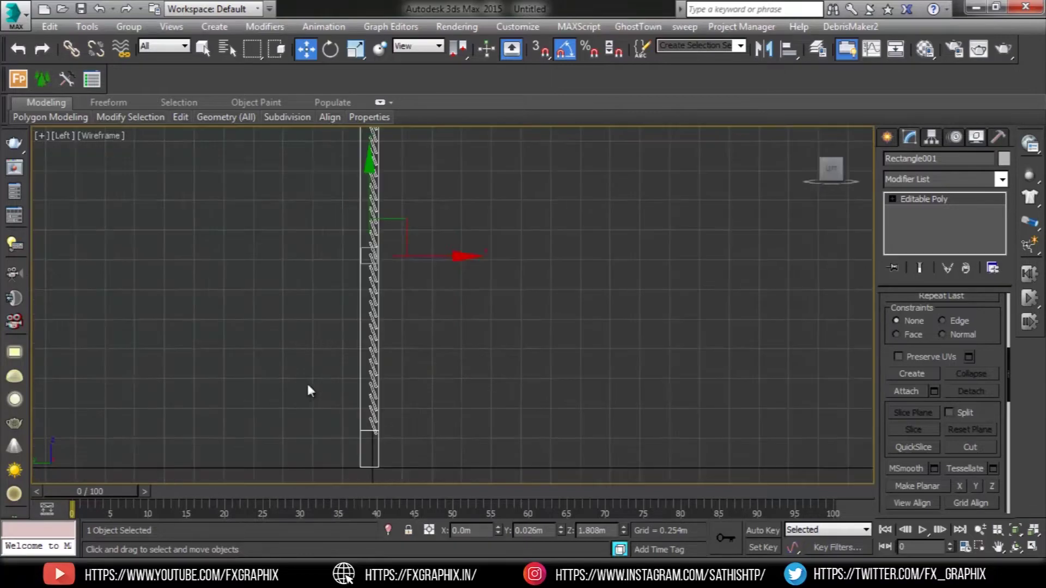
left_click(526, 344)
scroll(515, 327, "down", 3)
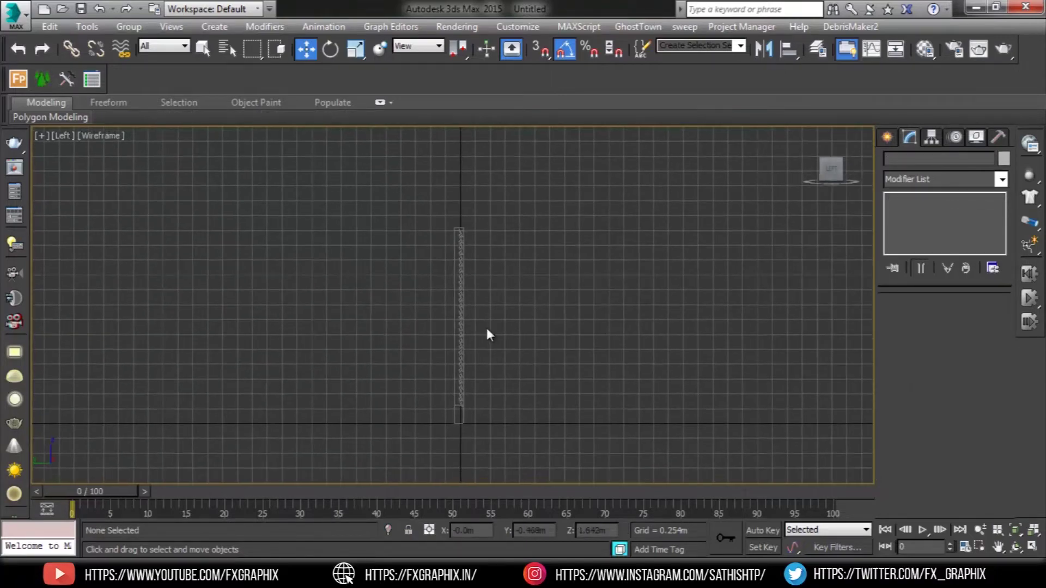
scroll(486, 328, "up", 2)
middle_click_drag(485, 328, 529, 322)
scroll(527, 337, "down", 1)
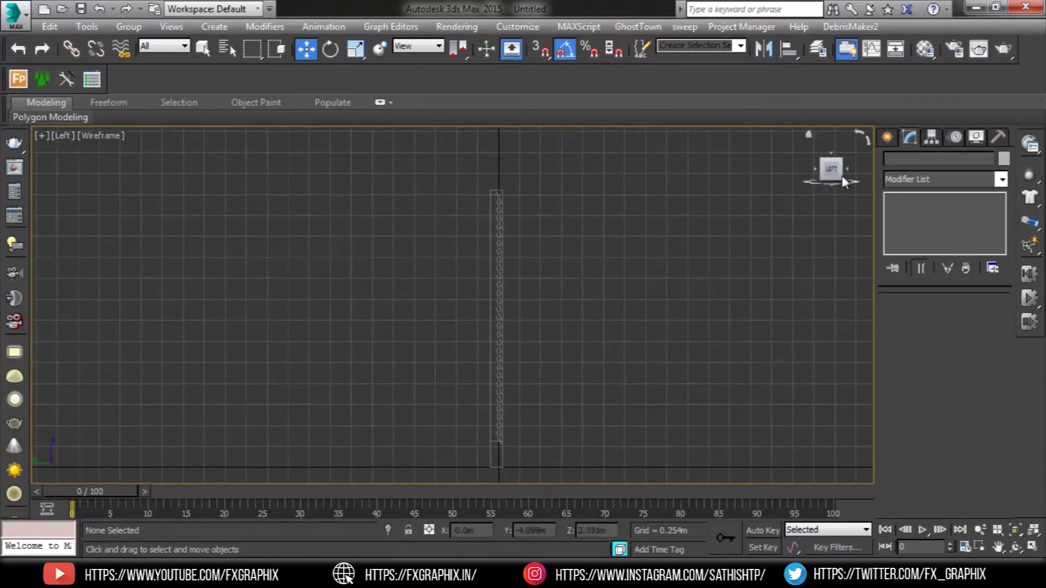
left_click(893, 139)
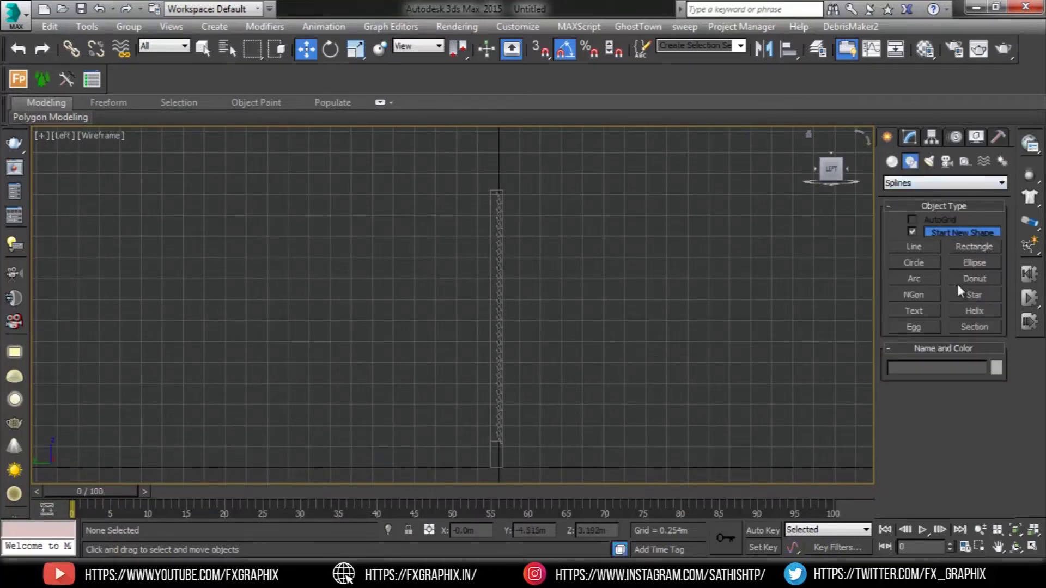
left_click(974, 311)
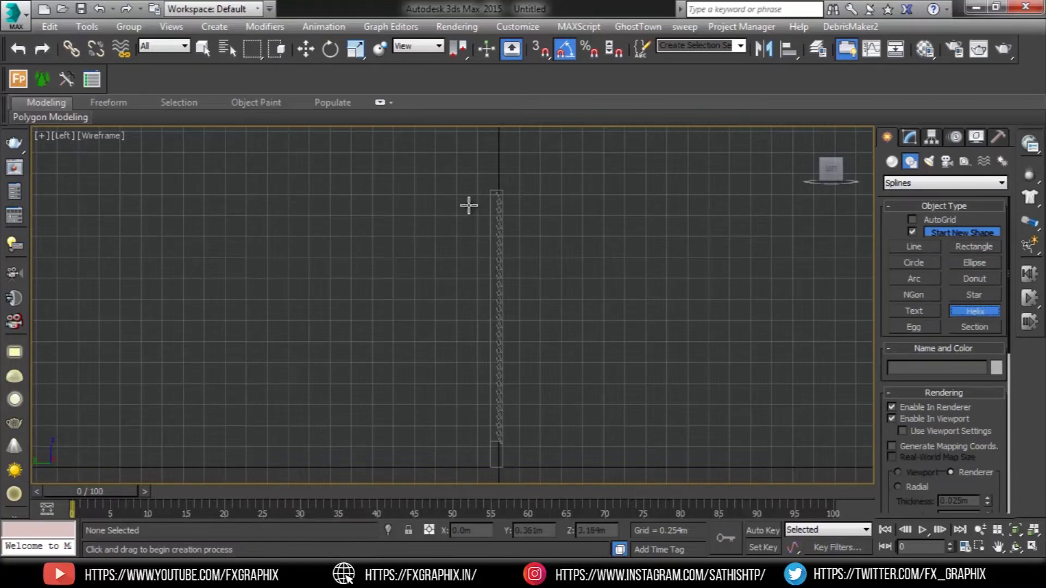
left_click_drag(467, 205, 474, 213)
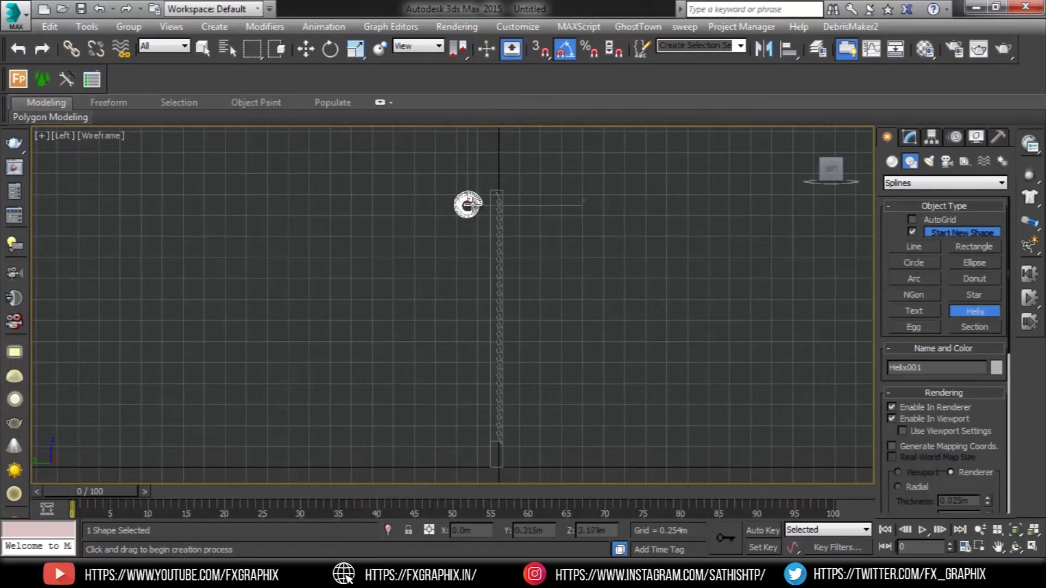
left_click(474, 198)
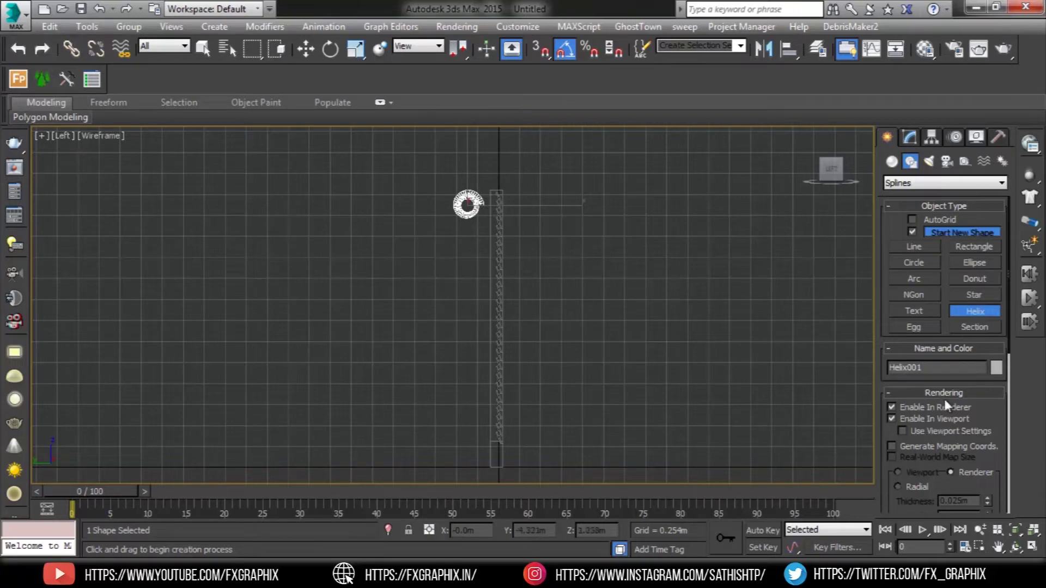
Turn off the helix's display as a mesh in the viewport and set its Radius 1 to 0.2 m
left_click(891, 417)
left_click(901, 391)
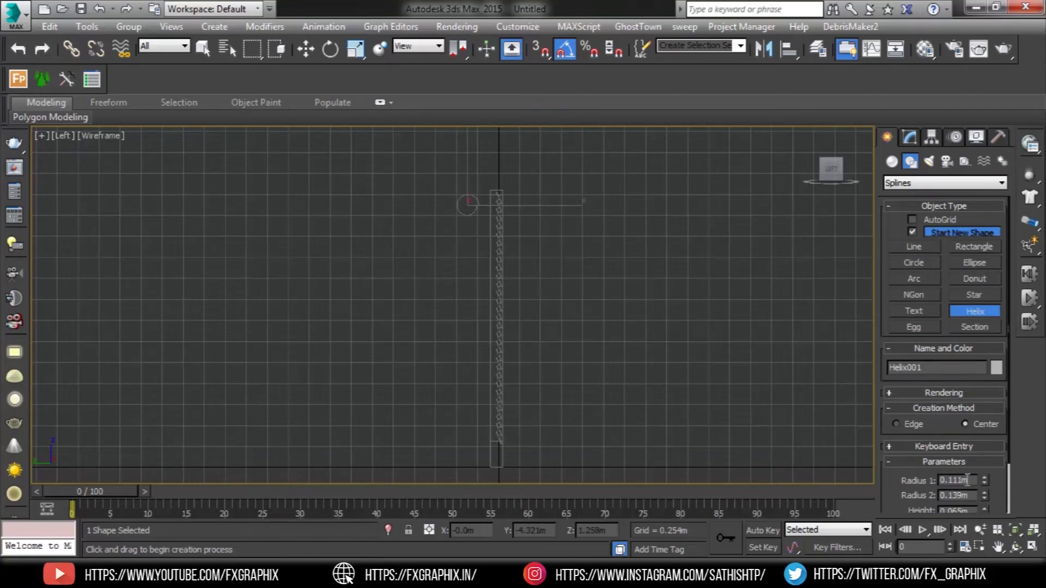
left_click_drag(967, 479, 933, 477)
scroll(482, 240, "up", 10)
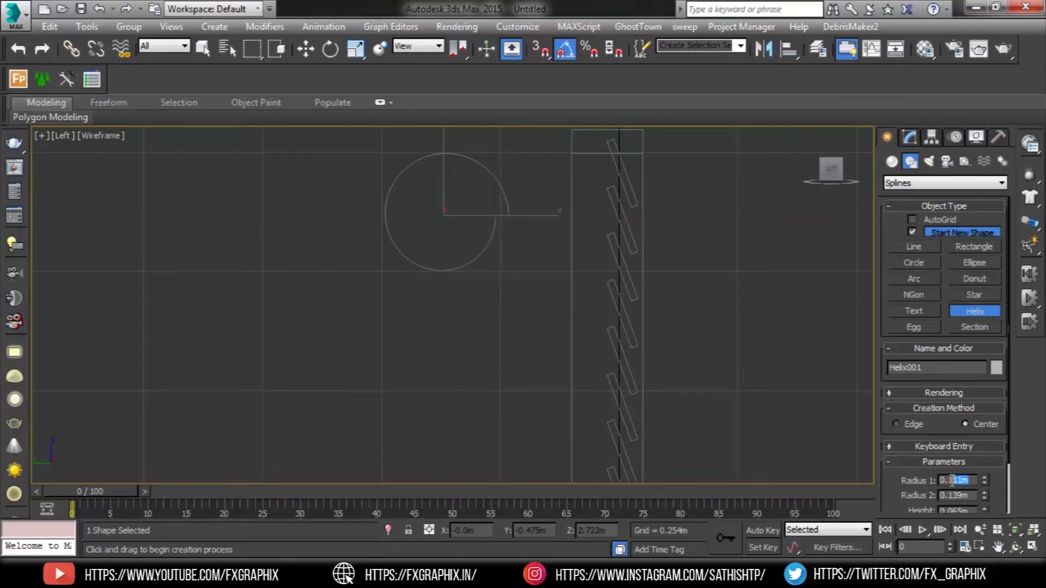
type("2")
key("Return")
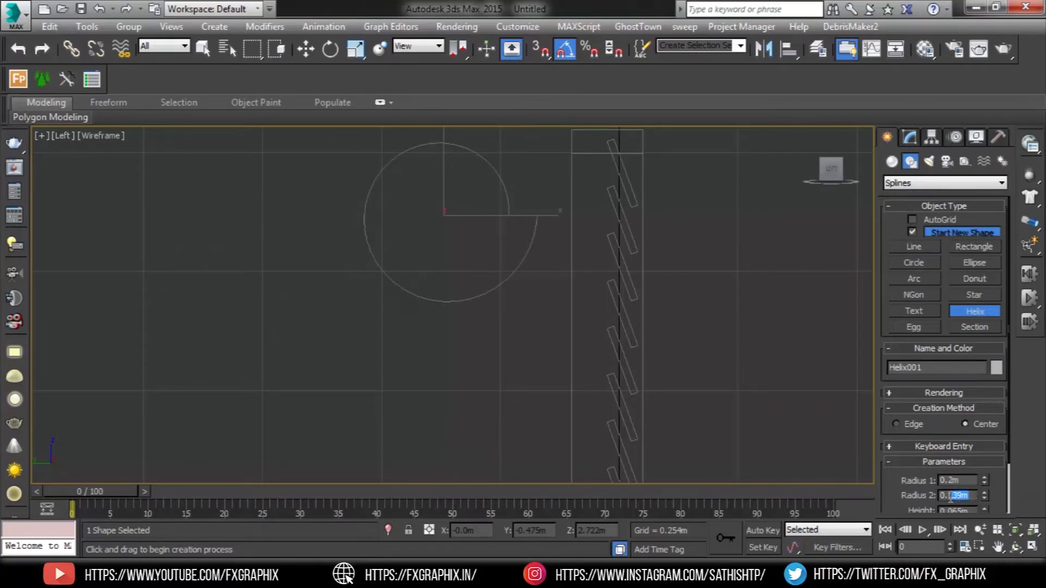
Set the helix's Radius 2 to 0.1 m and Radius 1 to 0.3 m, and make its direction CCW
type("1")
key("Return")
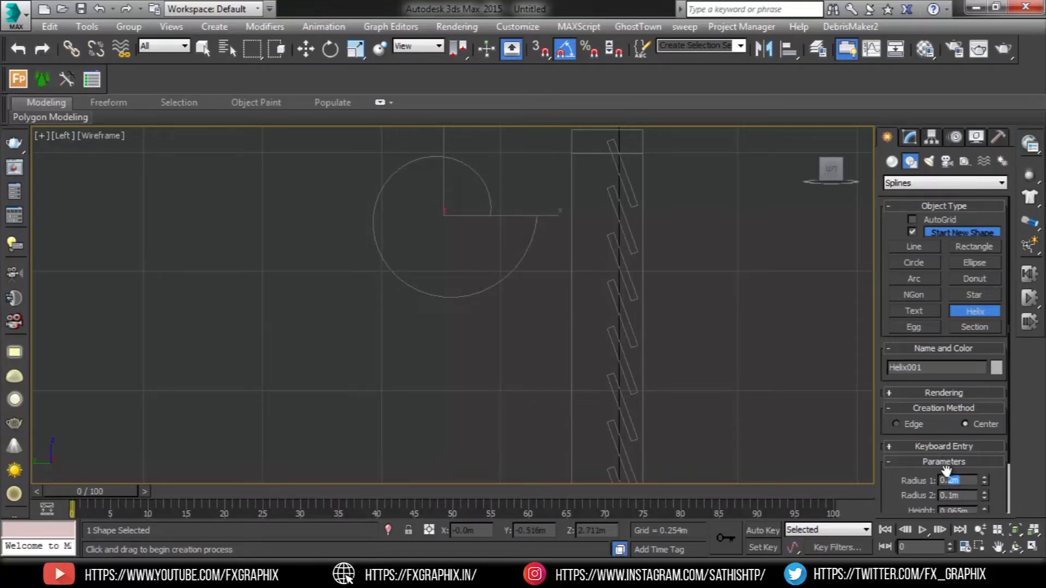
key("Return")
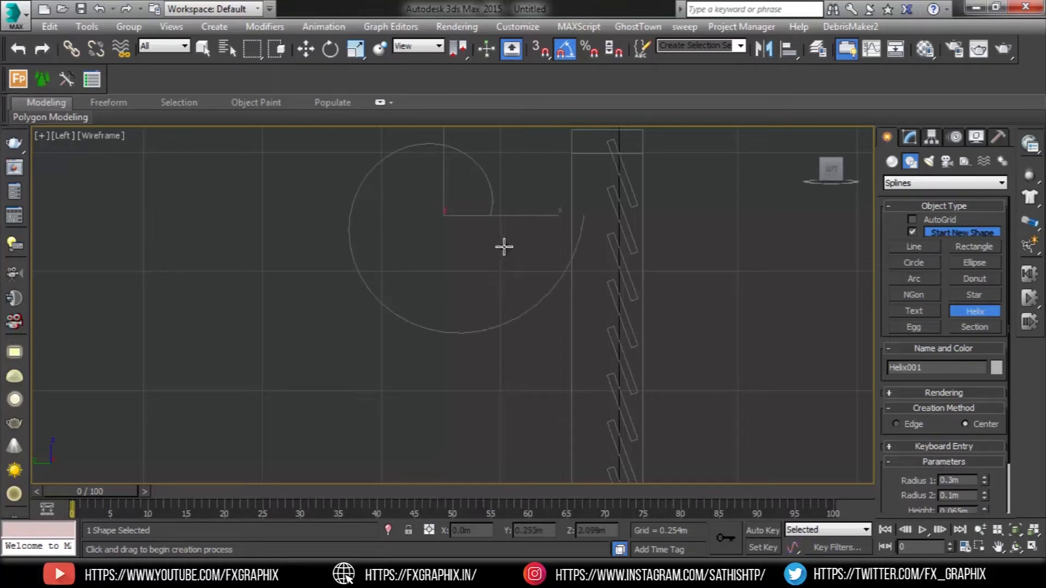
middle_click_drag(502, 245, 510, 252)
scroll(982, 476, "down", 2)
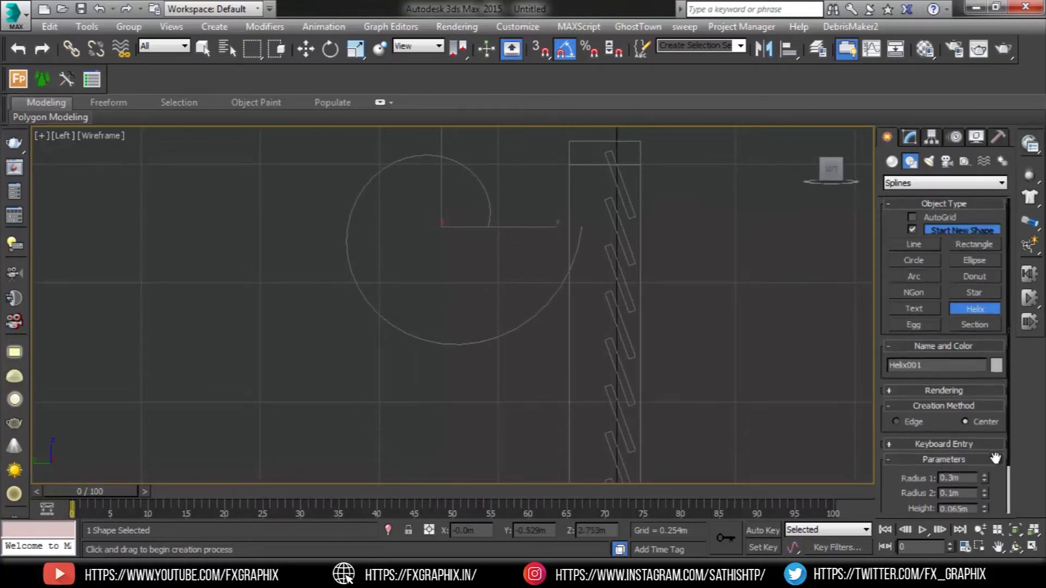
left_click(952, 499)
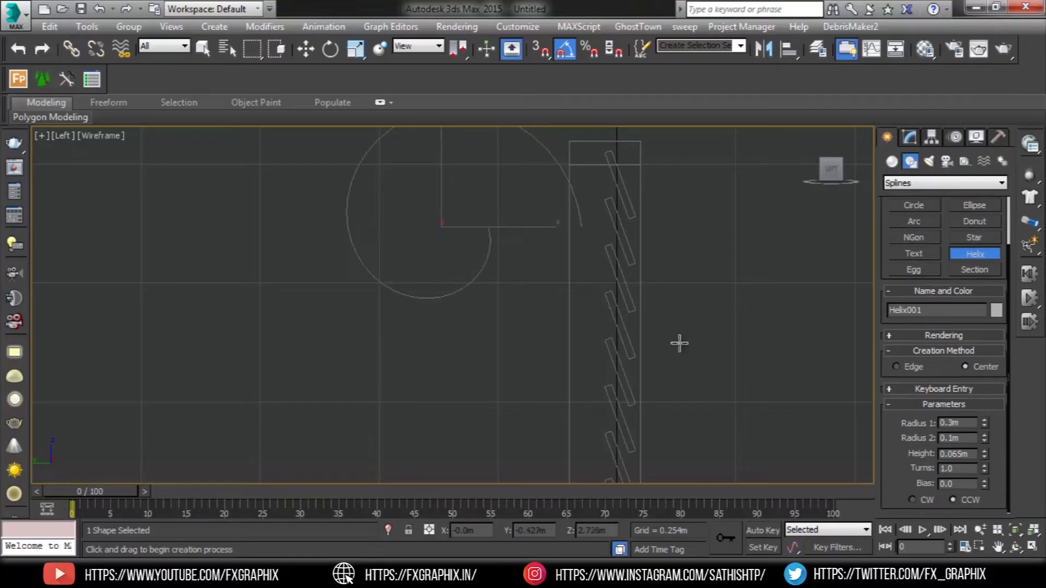
middle_click_drag(531, 222, 527, 236)
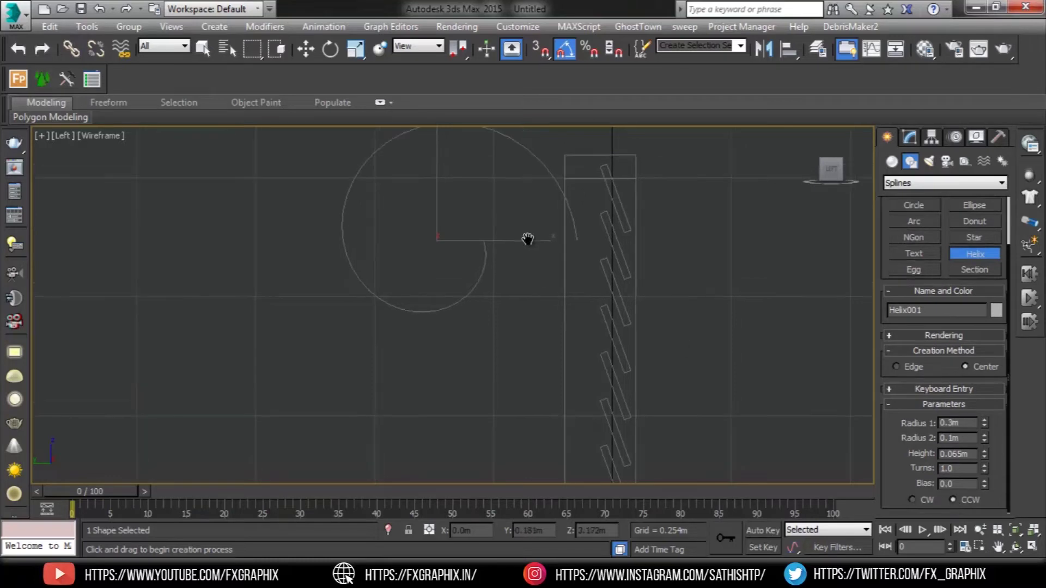
Give the helix 4 turns and a height of 0 so it becomes a flat spiral
double_click(960, 469)
type("4")
key("Return")
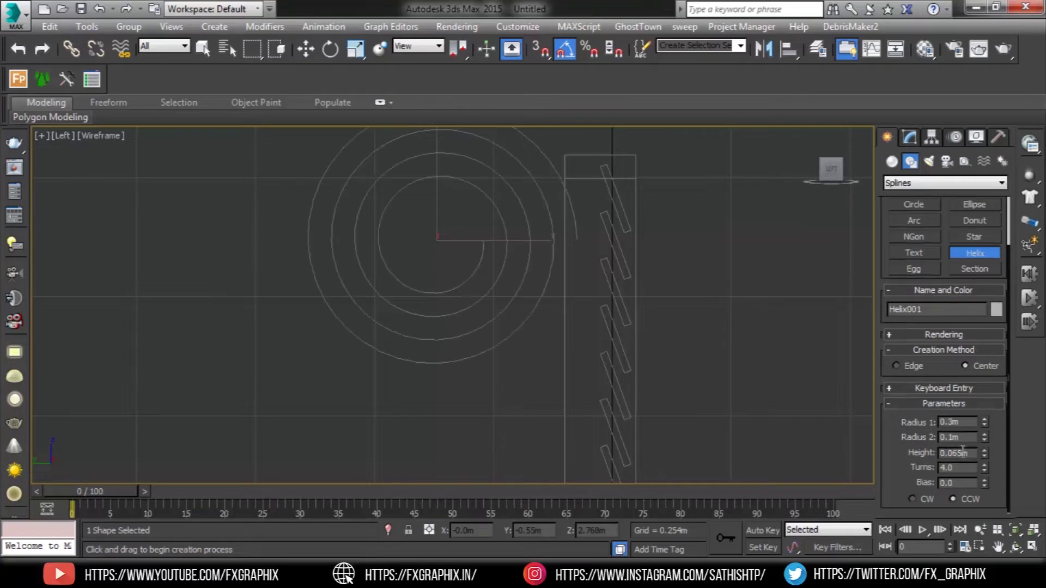
double_click(959, 452)
type("0")
key("Return")
Move the helix toward the panel to about Y 0.316 m and convert it to an editable spline
middle_click_drag(550, 238, 541, 282)
key("w")
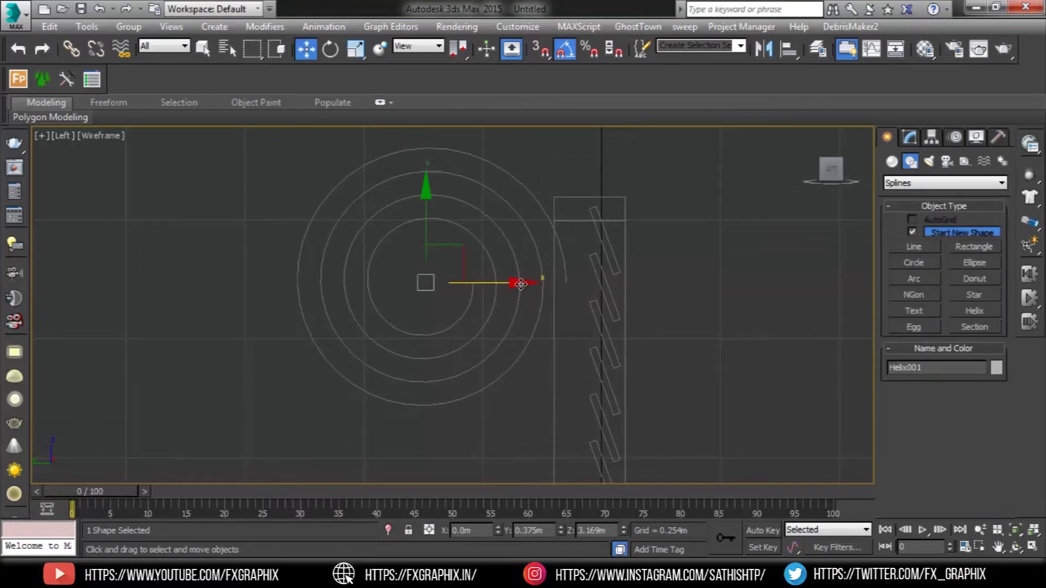
left_click_drag(522, 282, 550, 284)
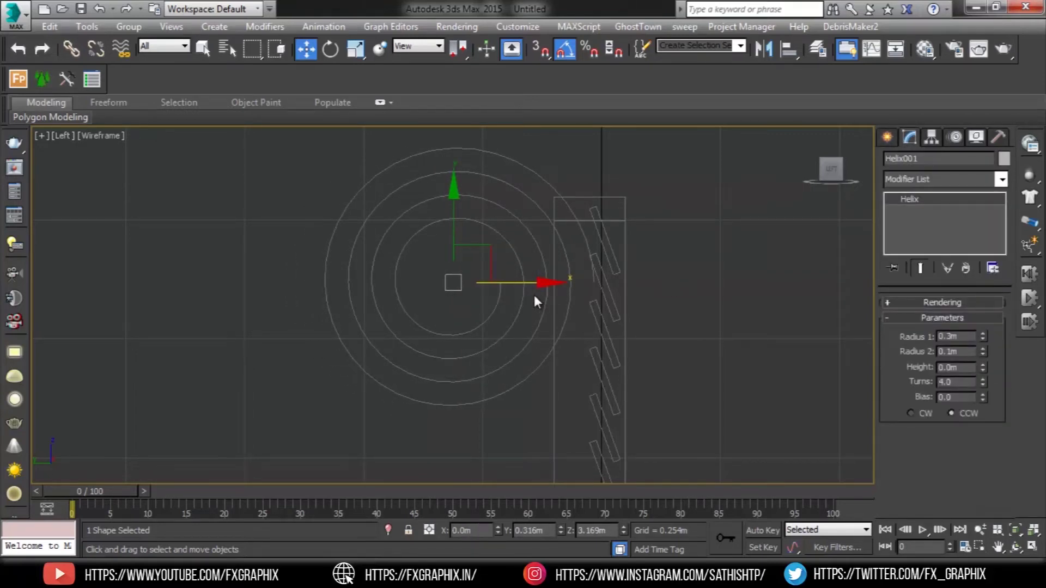
right_click(534, 296)
mouse_move(590, 448)
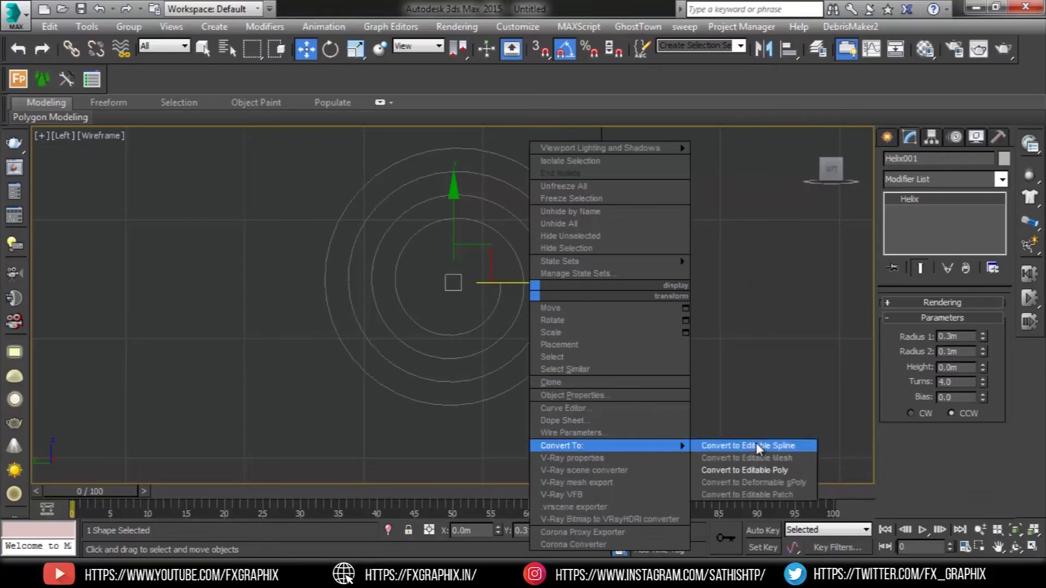
left_click(756, 443)
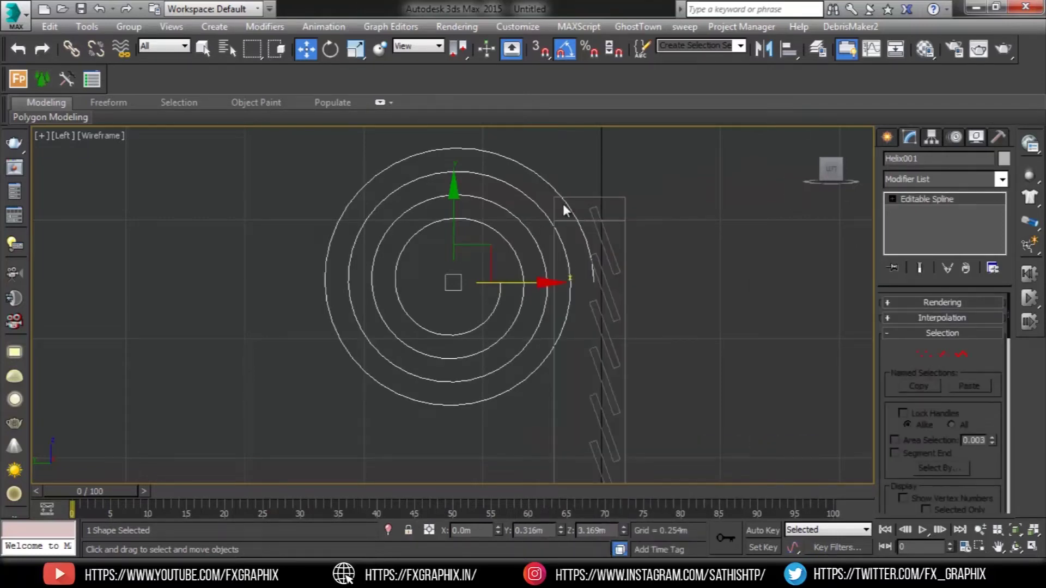
Select the spiral's outer end vertex and move it straight down along the panel to near the ground line in the Left view
key("1")
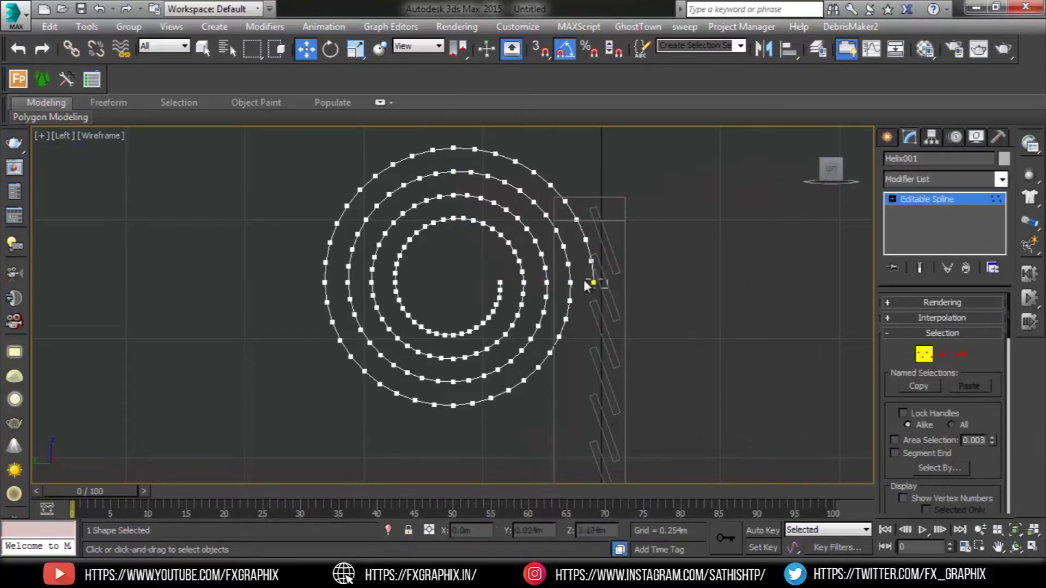
left_click(592, 282)
scroll(623, 374, "down", 10)
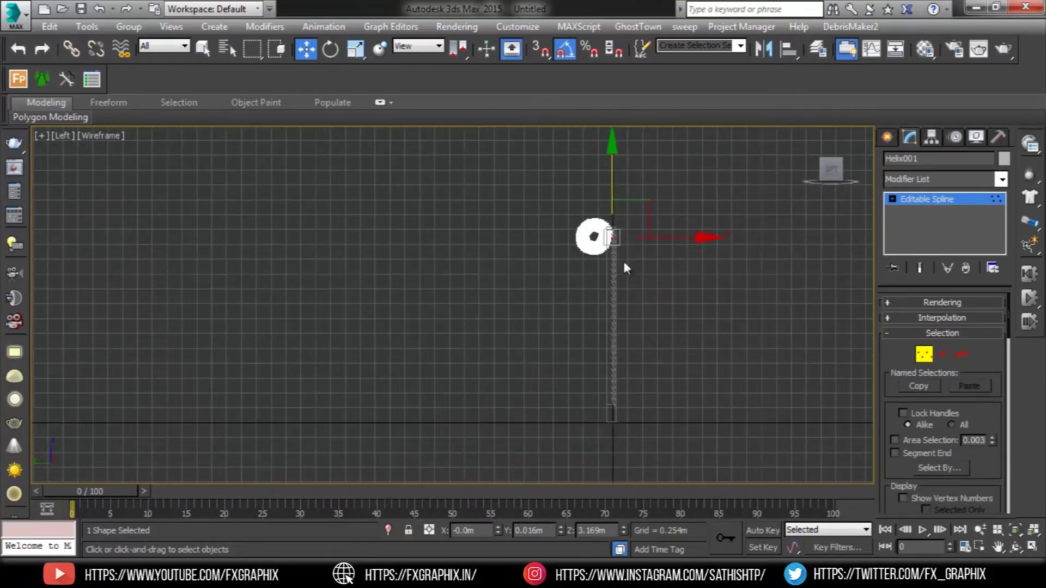
scroll(619, 243, "up", 2)
middle_click_drag(619, 244, 621, 194)
left_click_drag(613, 135, 614, 394)
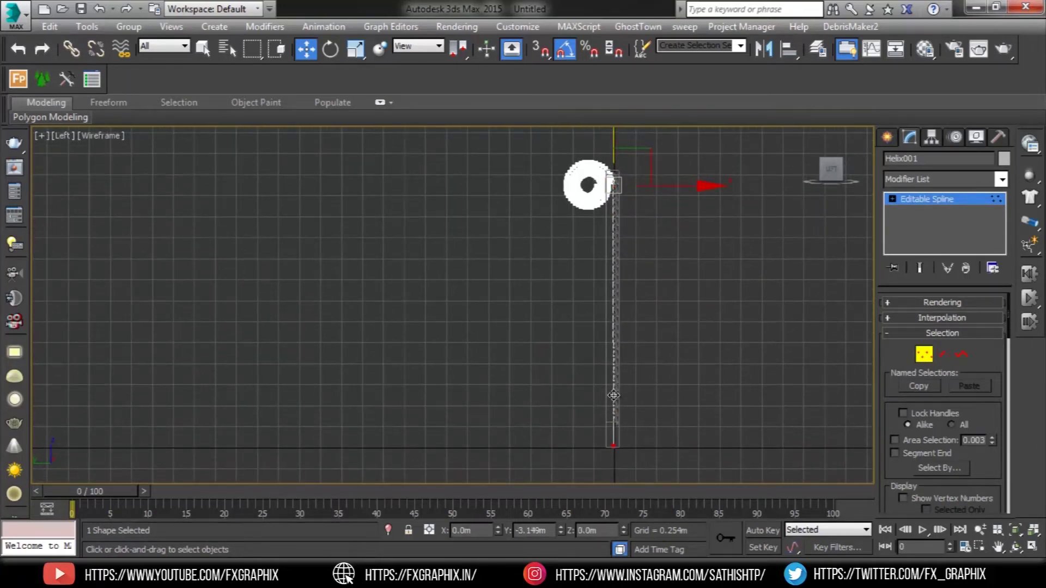
right_click(613, 395)
scroll(614, 186, "up", 4)
middle_click_drag(614, 186, 604, 261)
scroll(637, 332, "down", 4)
middle_click_drag(632, 458, 590, 357)
left_click(578, 200)
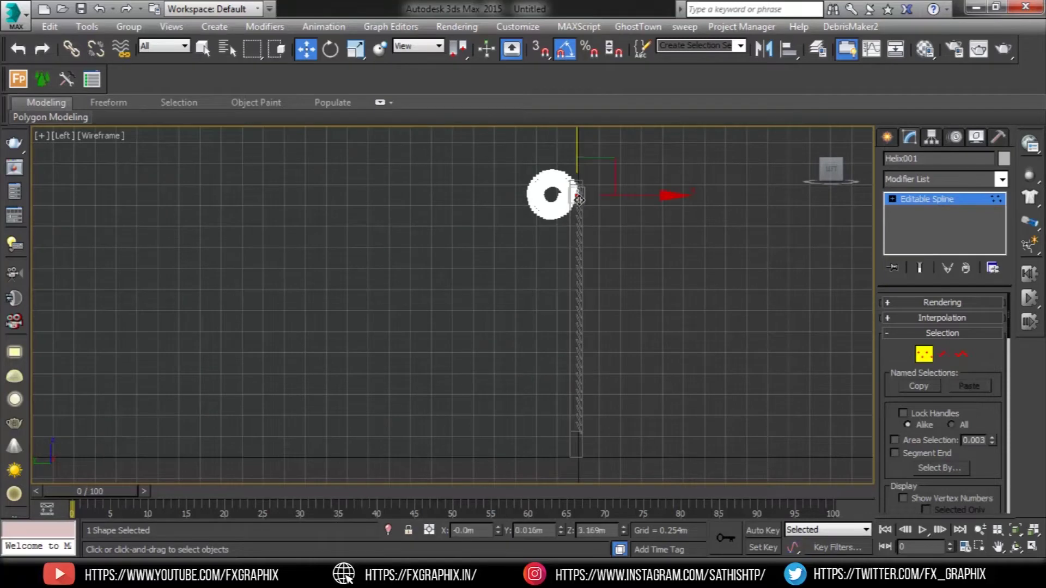
left_click(577, 456)
Nudge the lowered spline vertex along Y to about 0.021 m in the Top view, check it in Perspective, and leave vertex editing
key("alt+w")
right_click(325, 257)
key("alt+w")
scroll(472, 241, "up", 10)
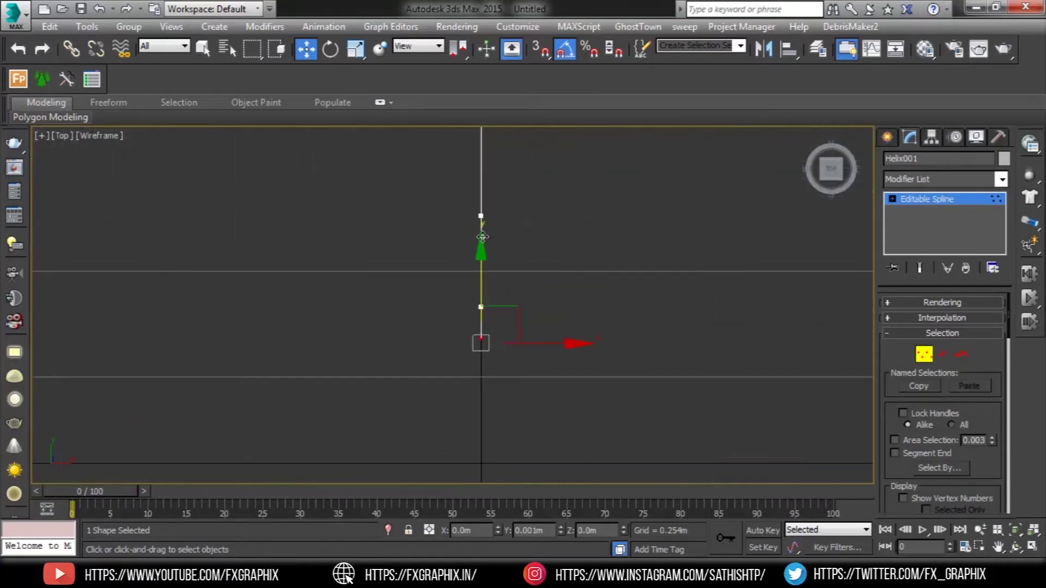
key("alt+w")
right_click(670, 378)
key("alt+w")
middle_click_drag(671, 377, 656, 371, "alt")
scroll(502, 257, "up", 6)
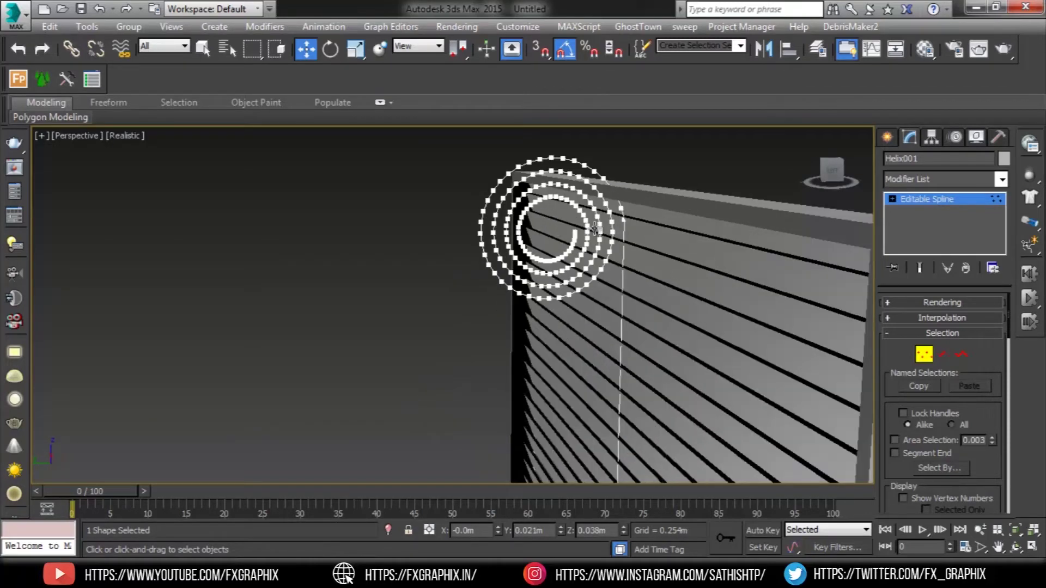
key("1")
scroll(595, 229, "down", 6)
middle_click_drag(595, 229, 592, 329, "alt")
Select the louvered panel and pick its outer frame as an element
left_click(508, 282)
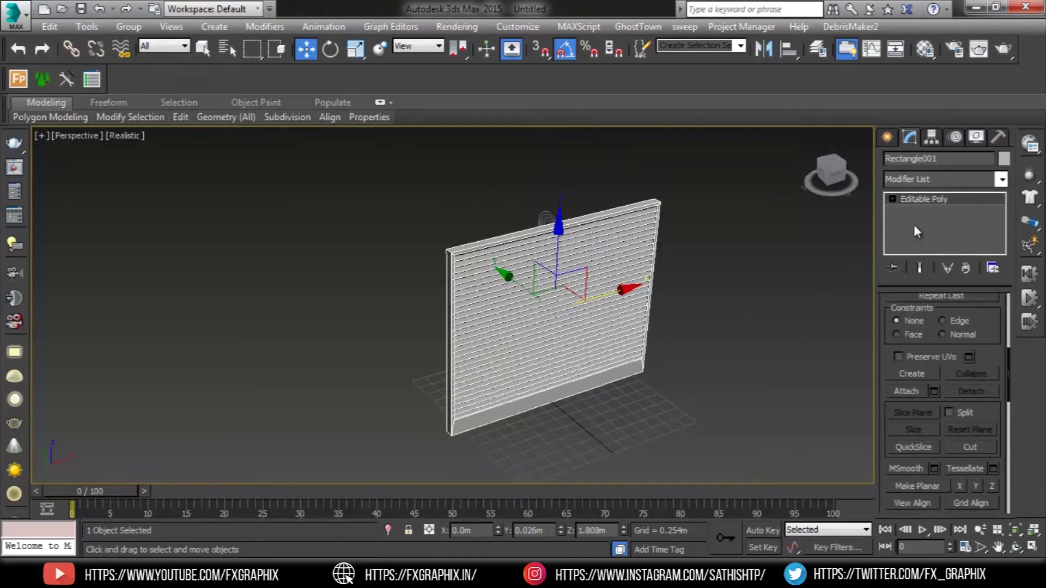
key("1")
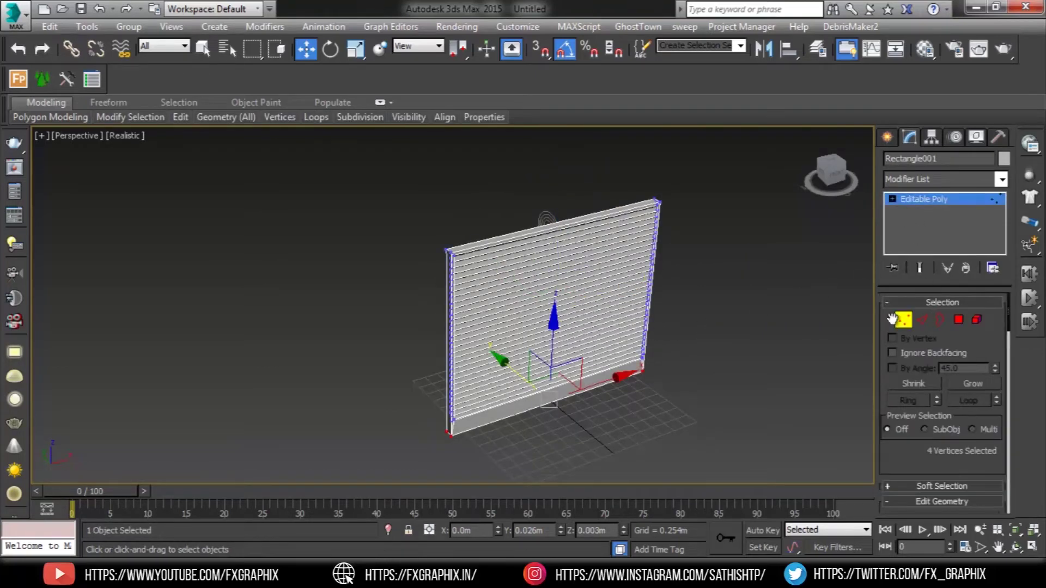
left_click(978, 320)
key("5")
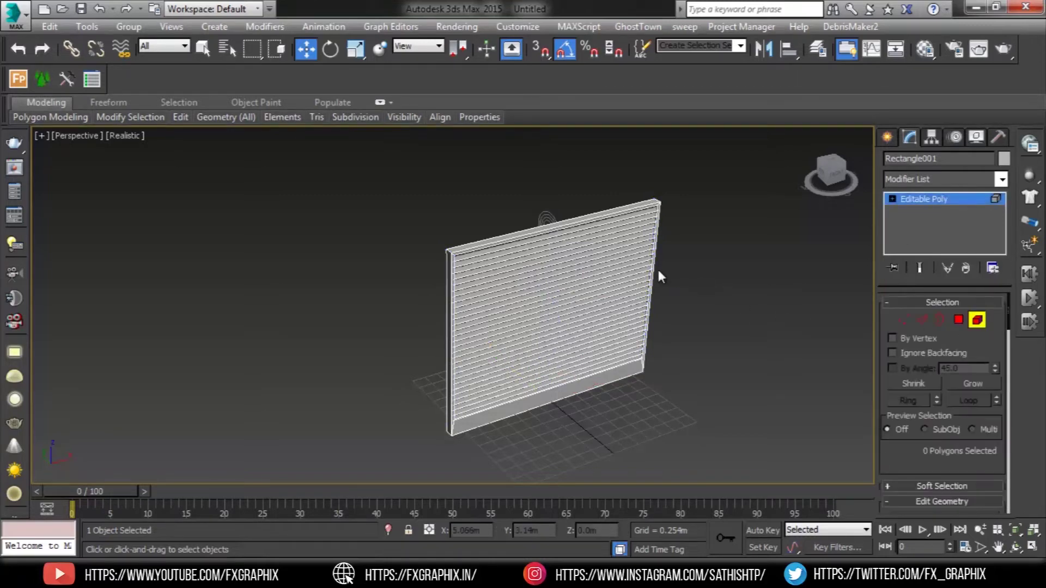
left_click(653, 270)
scroll(681, 300, "up", 10)
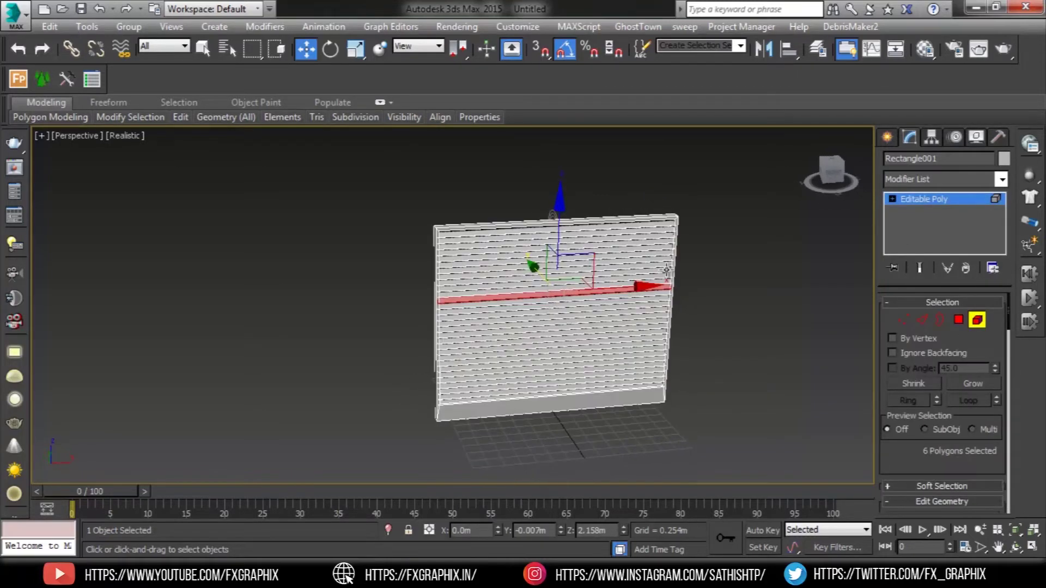
left_click(687, 262)
scroll(692, 289, "down", 10)
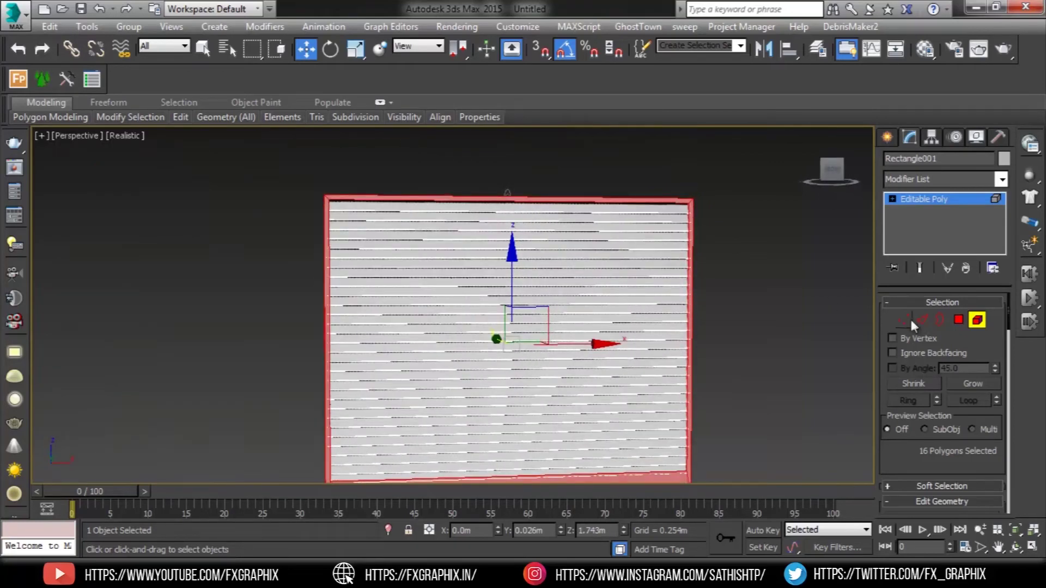
In the Front view, select the four vertical edges of the frame's right side, leaving out the slat-end edges
key("2")
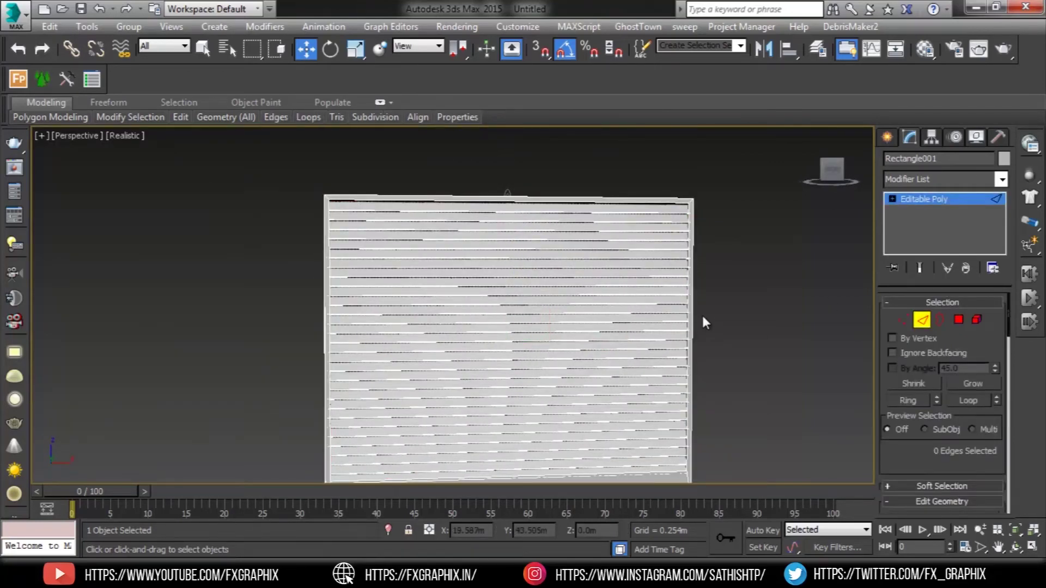
scroll(702, 316, "up", 10)
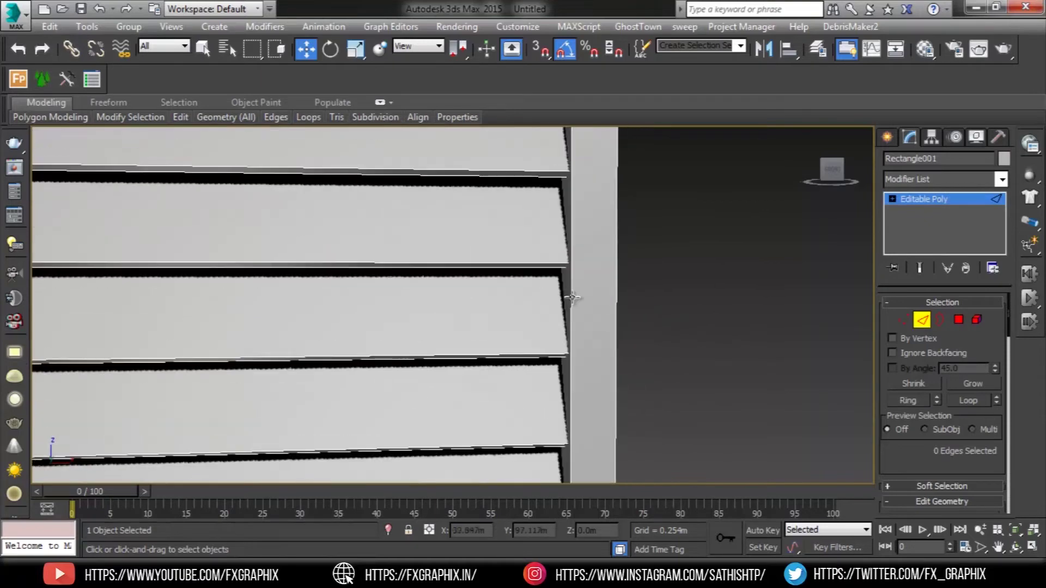
key("alt+w")
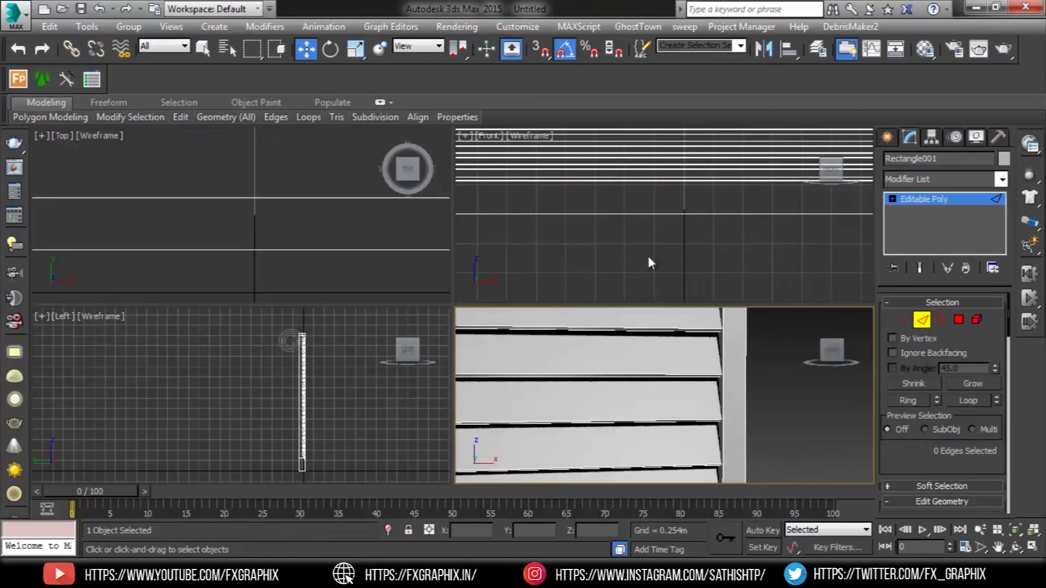
key("alt+w")
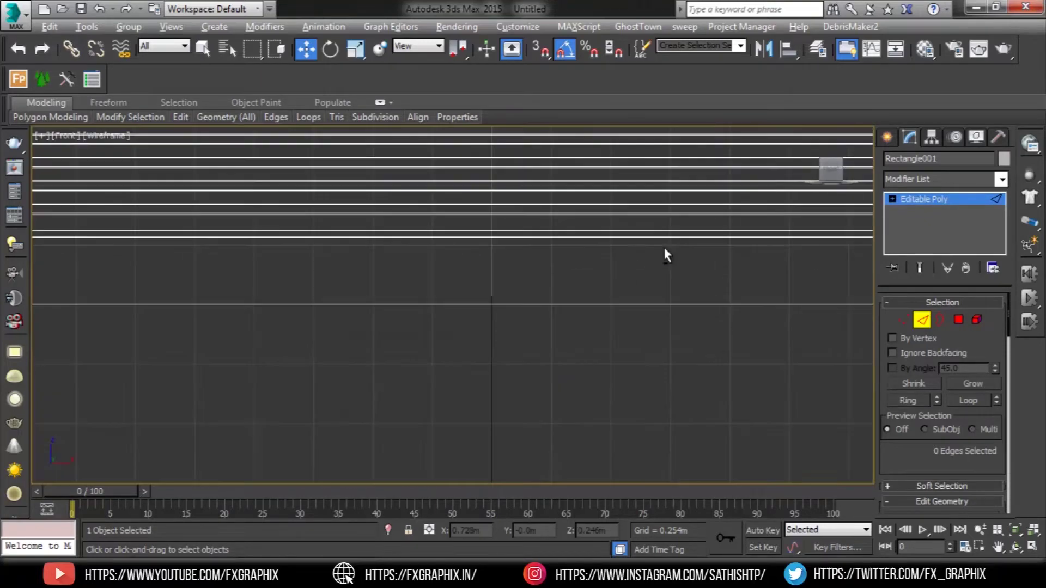
scroll(664, 250, "down", 4)
middle_click_drag(660, 298, 584, 378)
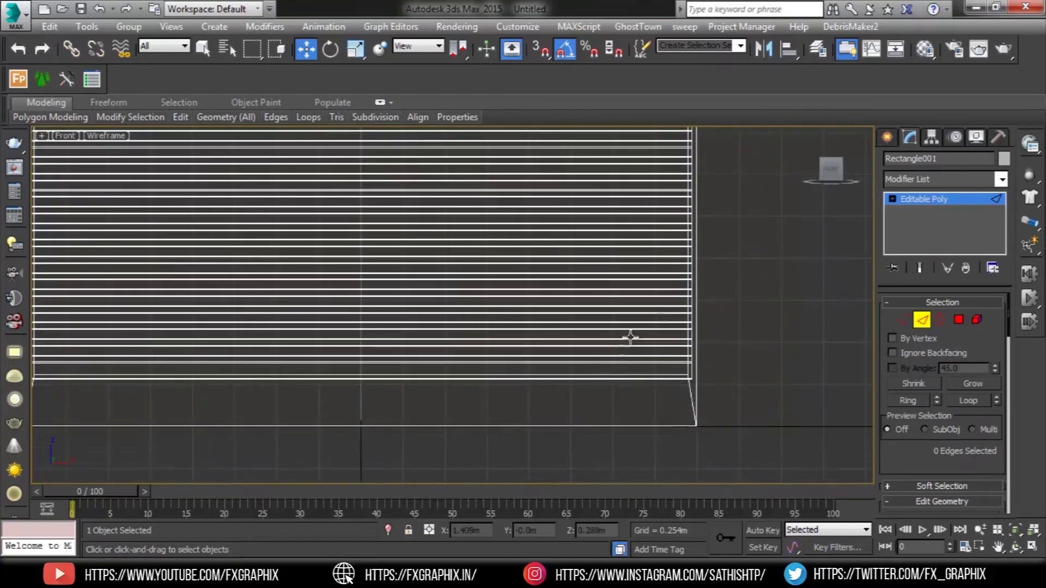
scroll(664, 298, "down", 2)
scroll(687, 253, "up", 9)
scroll(677, 296, "up", 2)
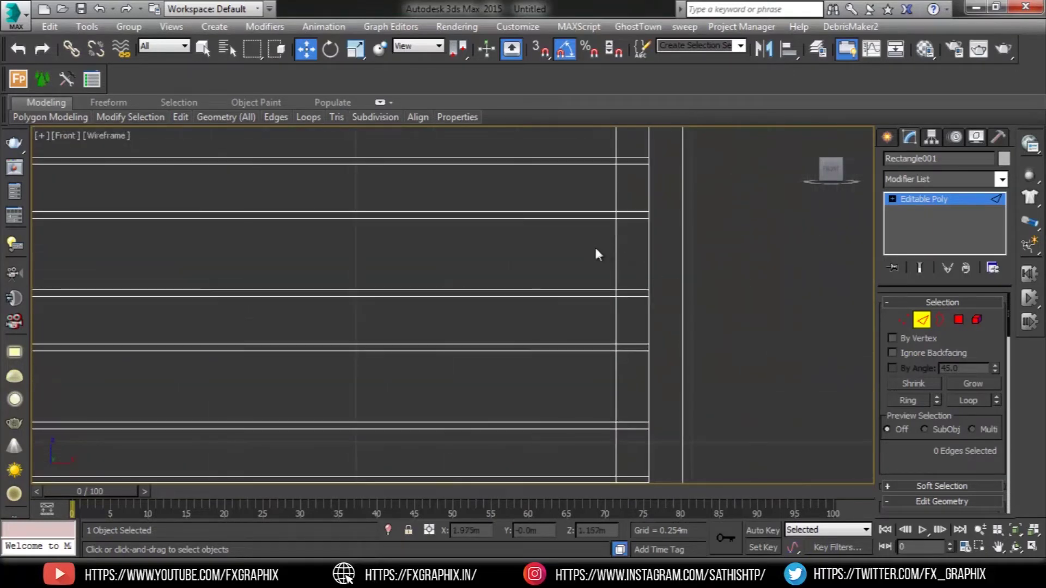
left_click_drag(586, 242, 746, 273)
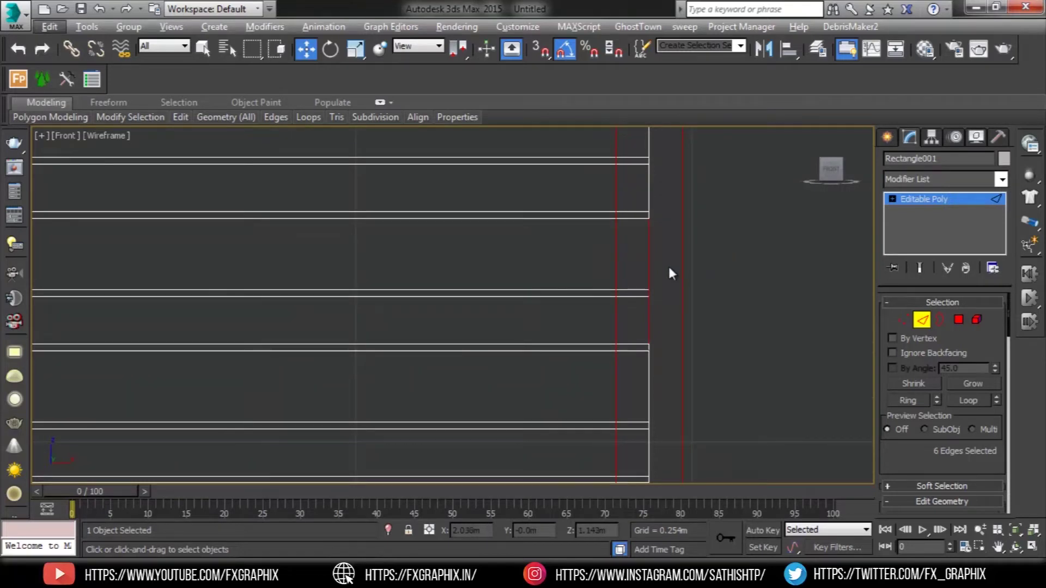
left_click_drag(656, 228, 642, 322)
scroll(642, 322, "down", 3)
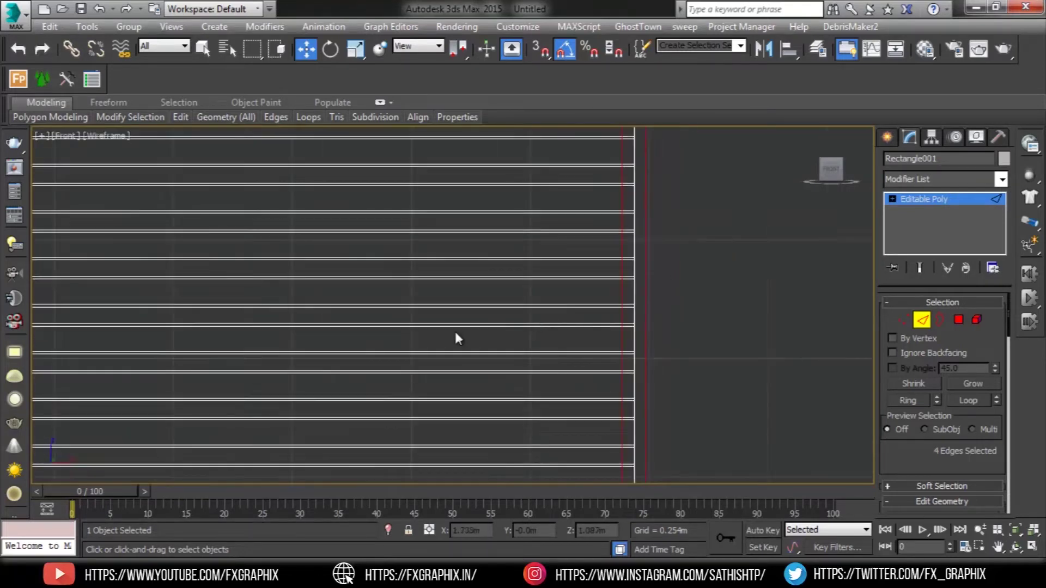
Add the four vertical edges of the frame's left side to the edge selection, leaving out the slat-end edges
scroll(423, 331, "down", 3)
middle_click_drag(150, 327, 395, 319)
scroll(395, 333, "up", 3)
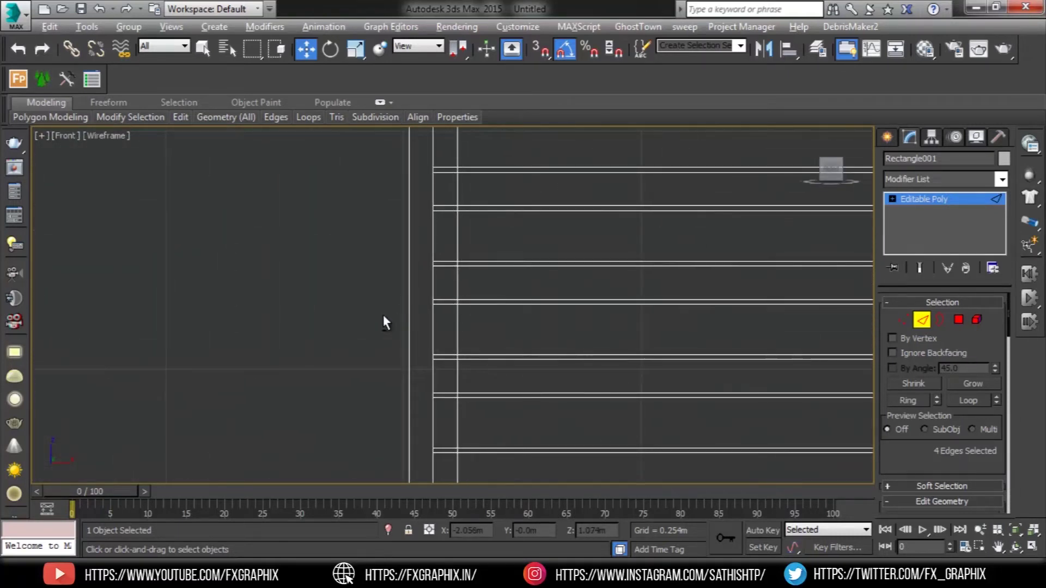
left_click_drag(383, 317, 483, 345)
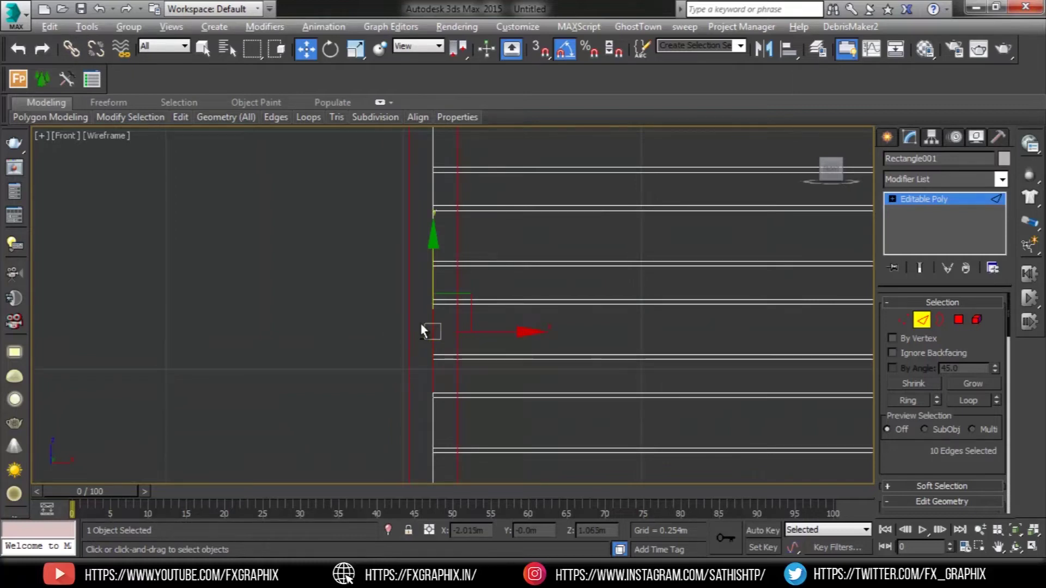
left_click_drag(421, 325, 443, 371, "alt")
scroll(463, 369, "down", 8)
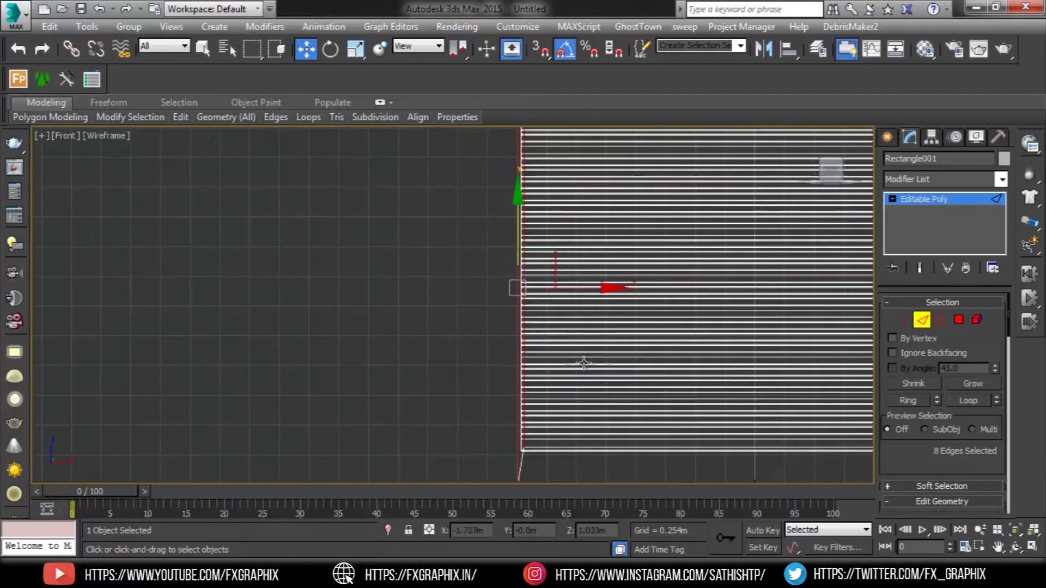
scroll(674, 345, "down", 2)
middle_click_drag(677, 348, 446, 348)
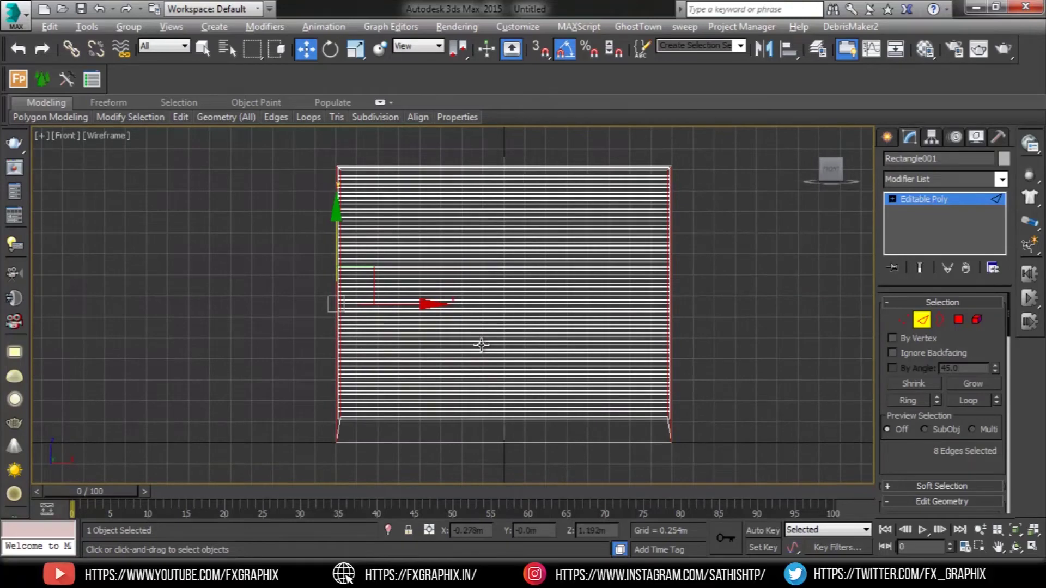
Connect the selected vertical edges of the frame's sides with 30 segments and leave edge editing
key("alt+w")
key("alt+w")
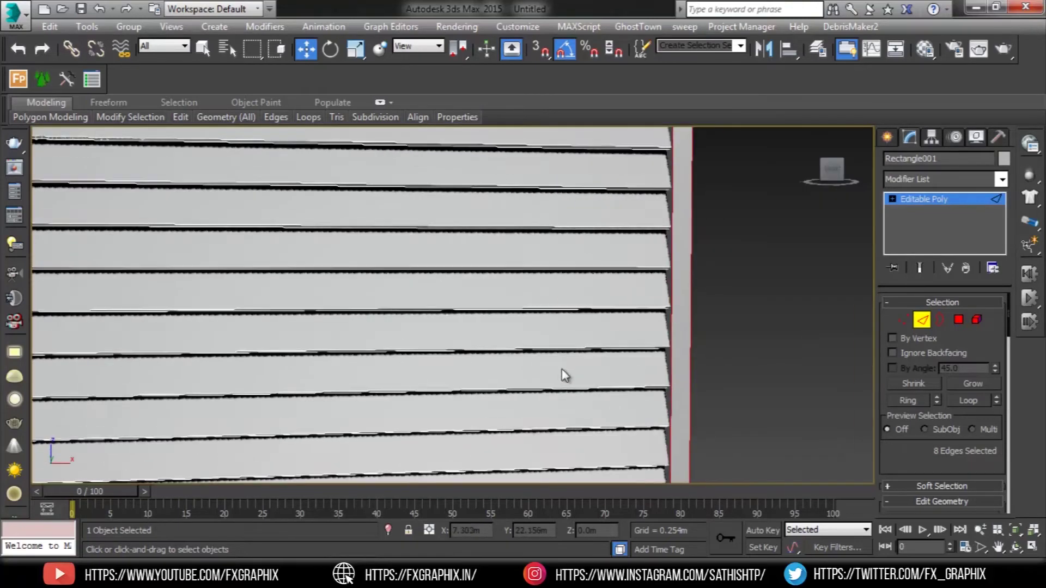
scroll(561, 370, "down", 6)
middle_click_drag(501, 370, 572, 329)
right_click(566, 300)
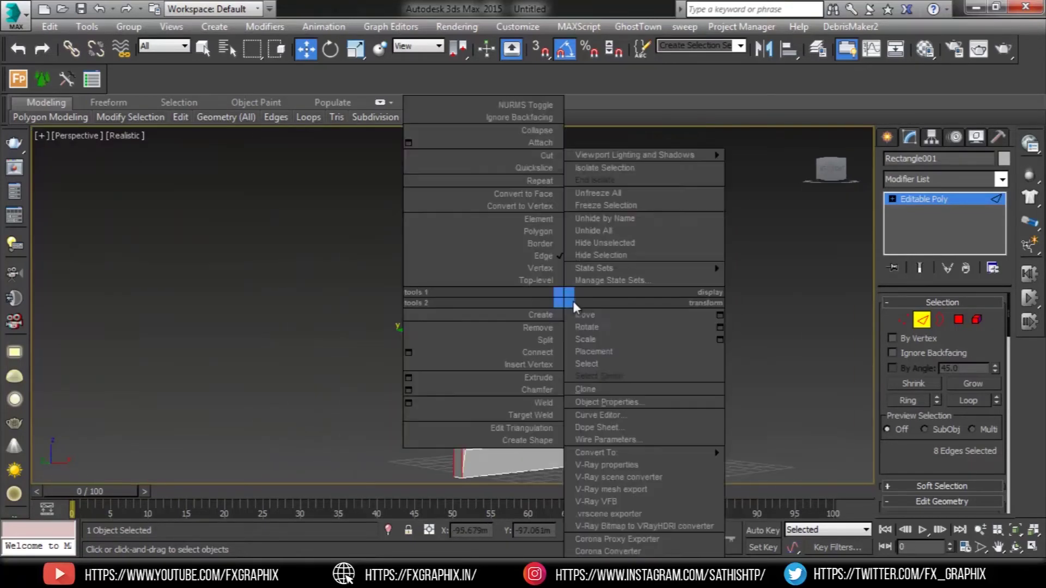
left_click(408, 352)
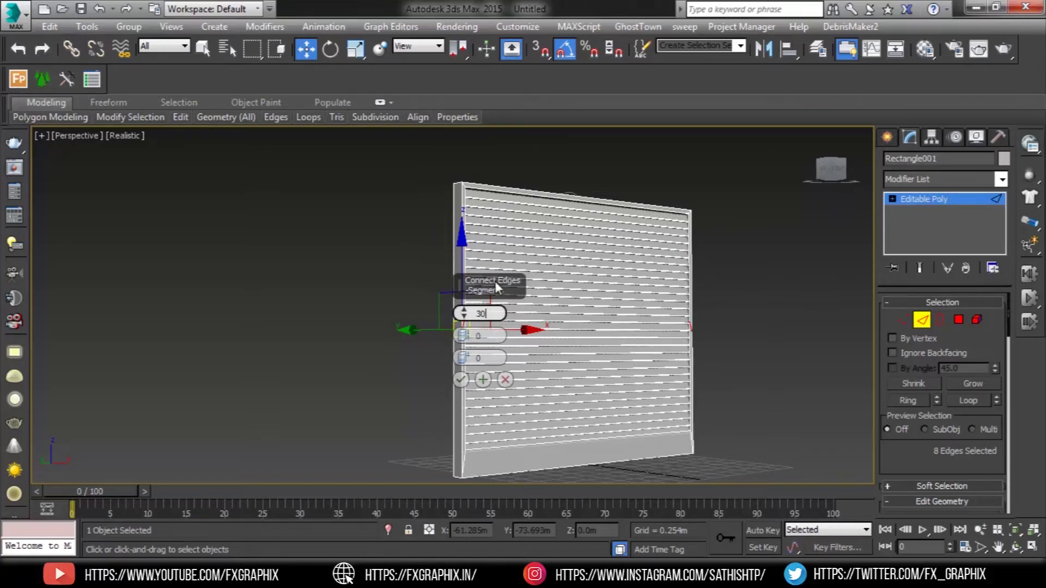
key("Return")
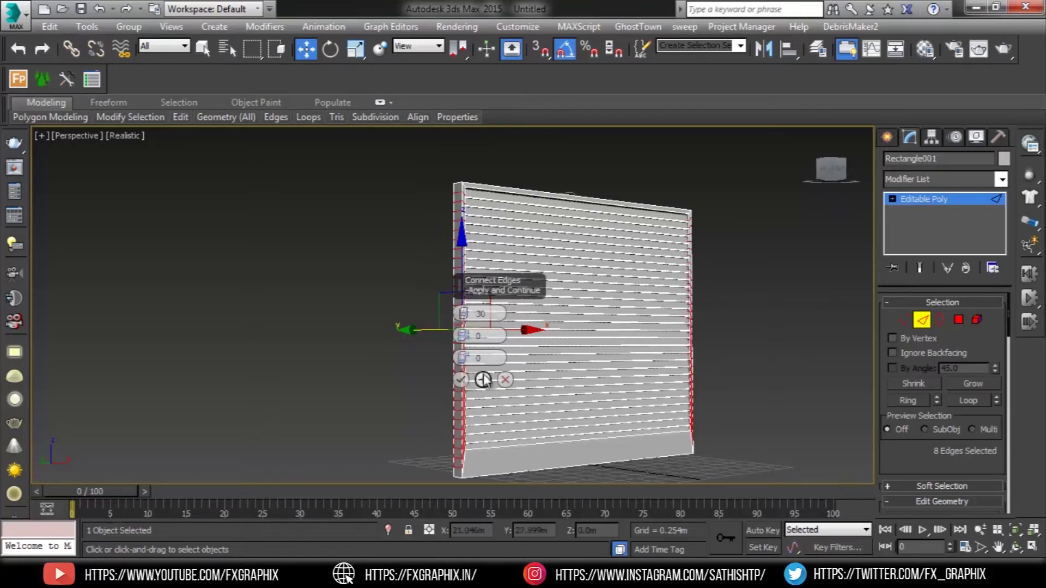
left_click(463, 379)
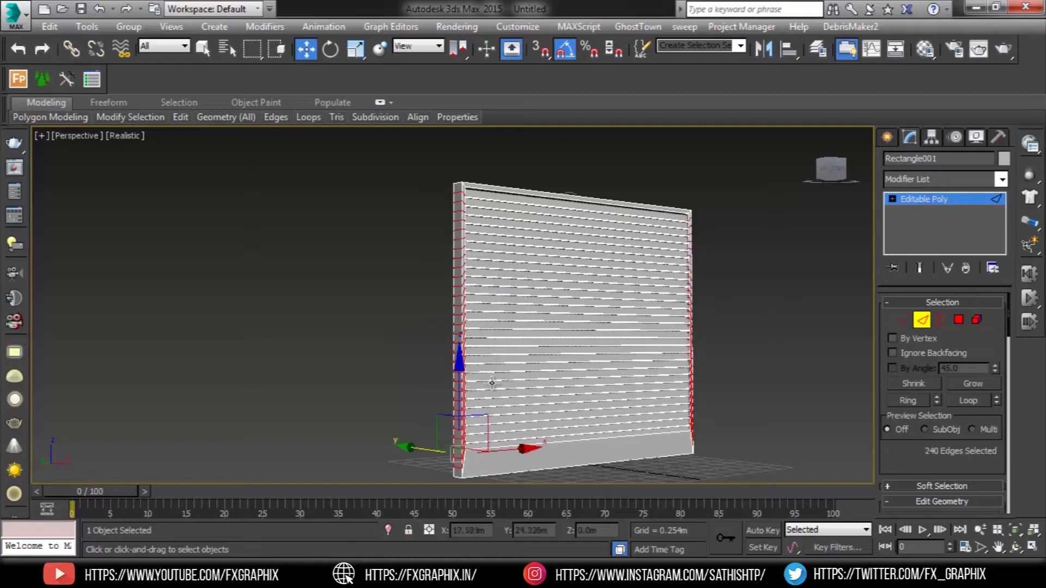
middle_click_drag(541, 393, 479, 396, "alt")
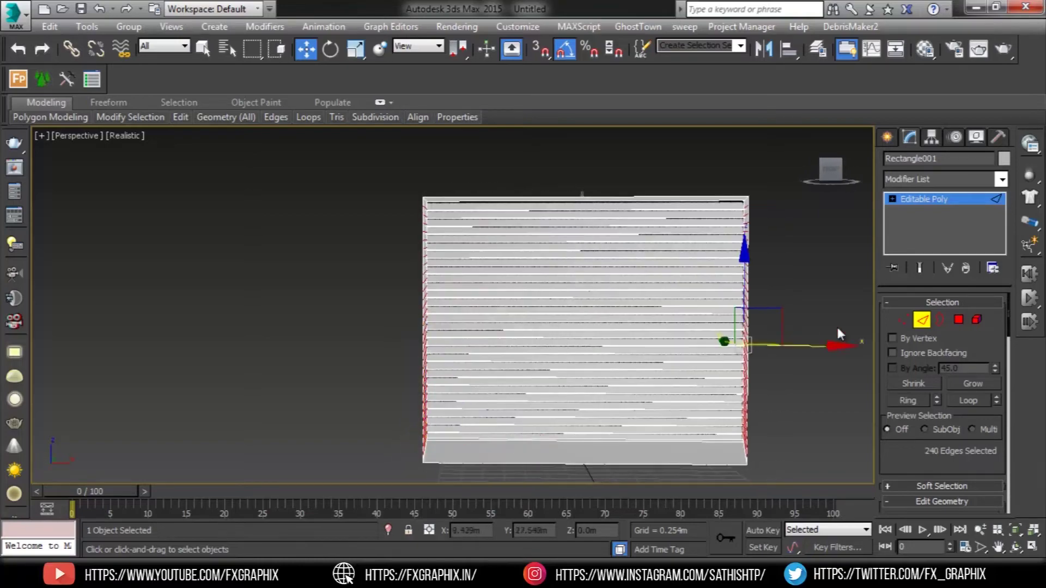
left_click(922, 319)
Apply a PathDeform (WSM) modifier to the louvered panel and pick the spiral spline as its path
middle_click_drag(737, 362, 768, 349, "alt")
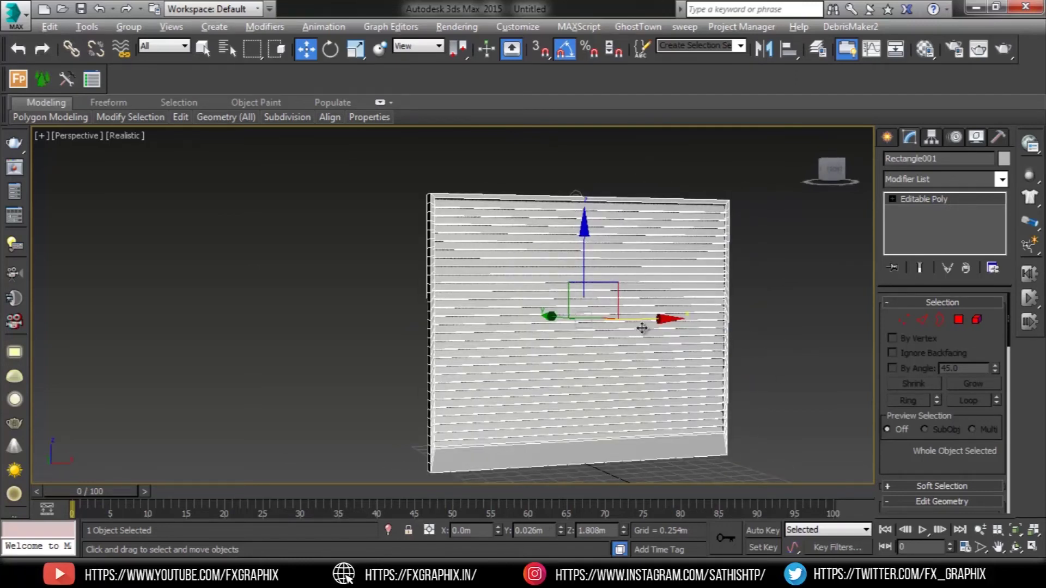
middle_click_drag(640, 330, 692, 328, "alt")
left_click(931, 178)
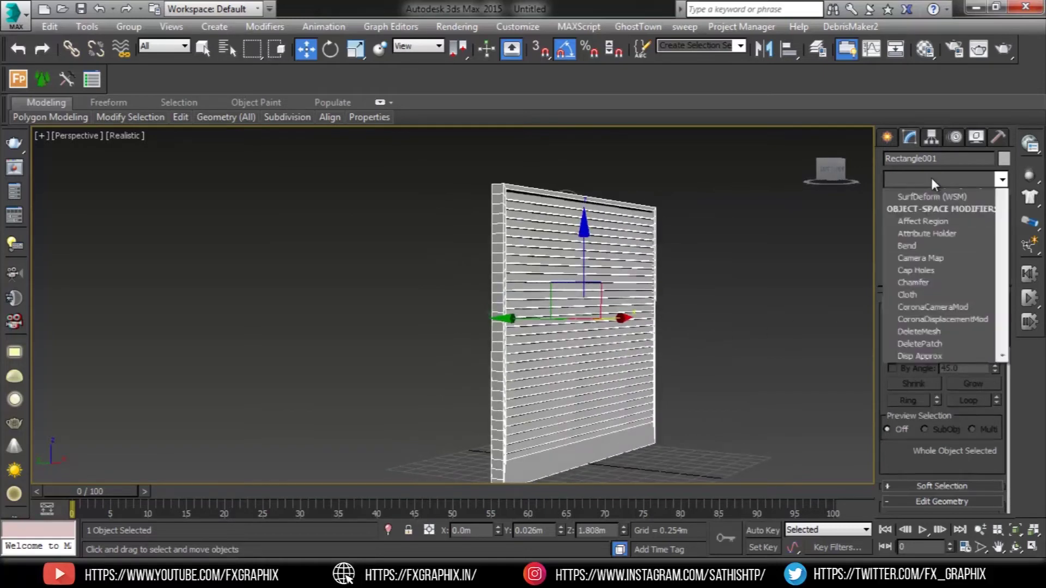
key("p")
scroll(924, 240, "down", 2)
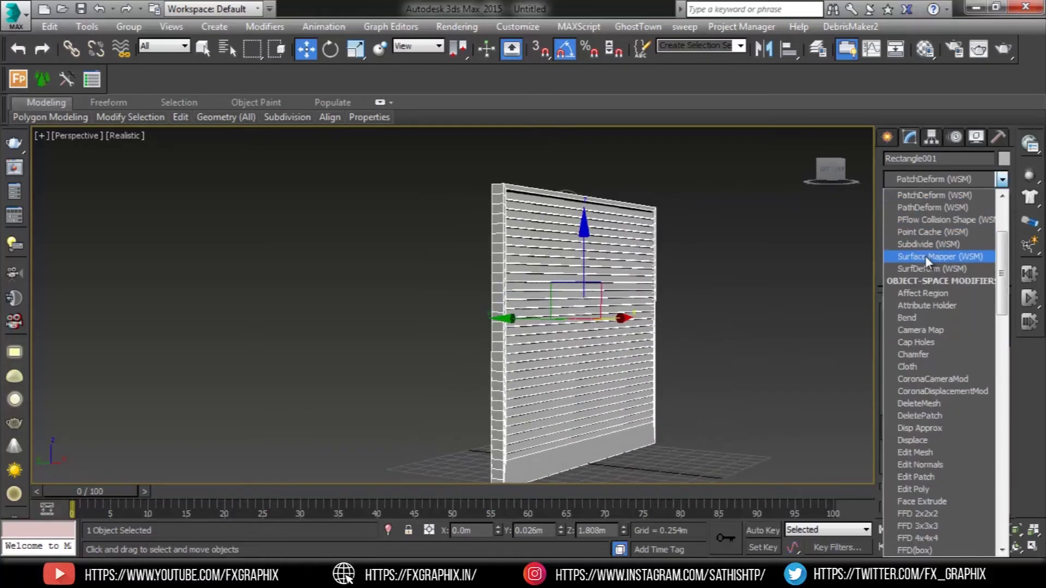
left_click(940, 211)
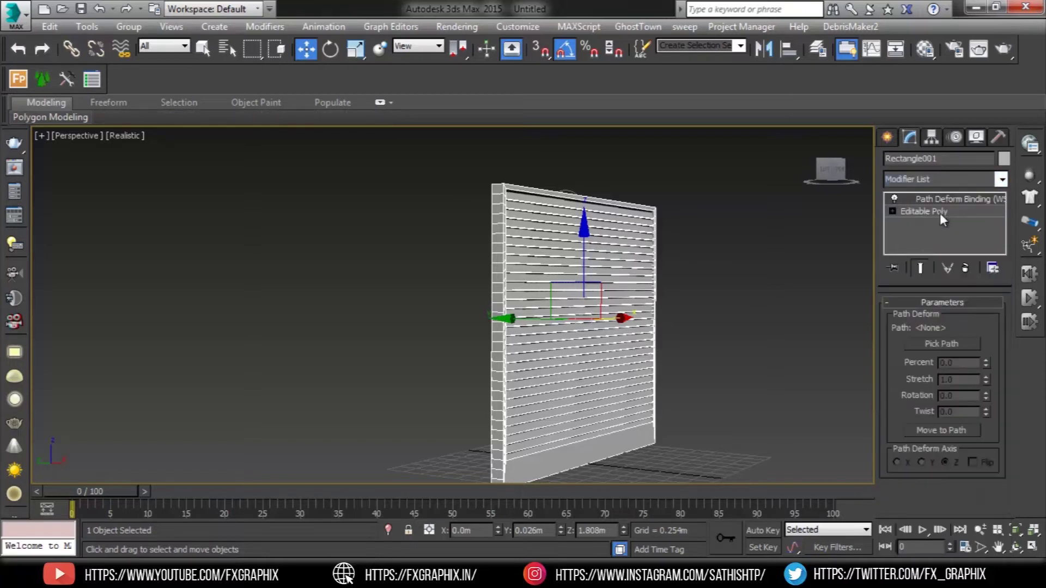
left_click(955, 344)
middle_click_drag(553, 307, 581, 319, "alt")
left_click(552, 230)
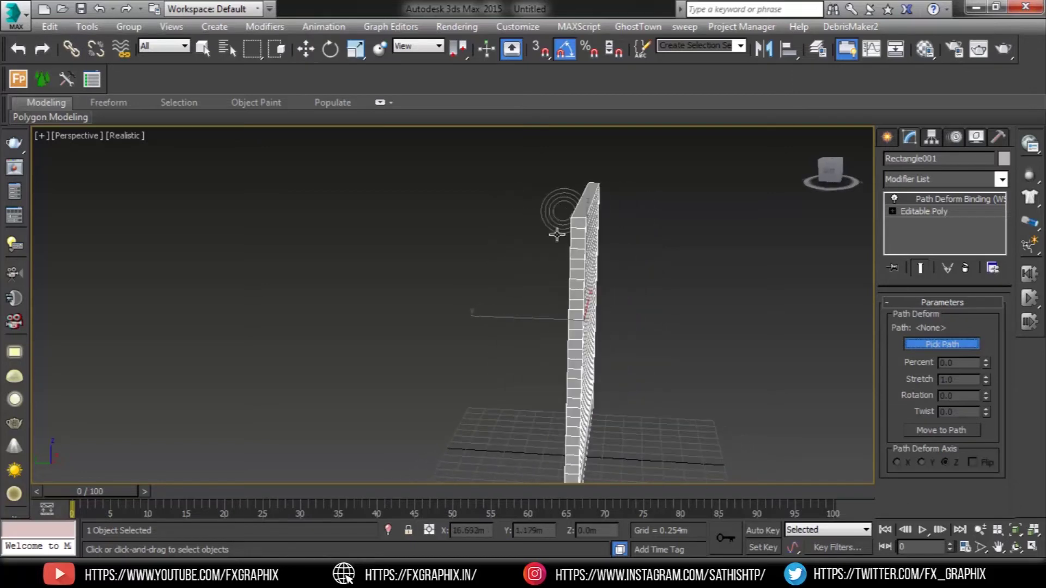
Move the panel to the path and set the path deform axis to Y
middle_click_drag(687, 300, 586, 287, "alt")
middle_click_drag(653, 317, 670, 235)
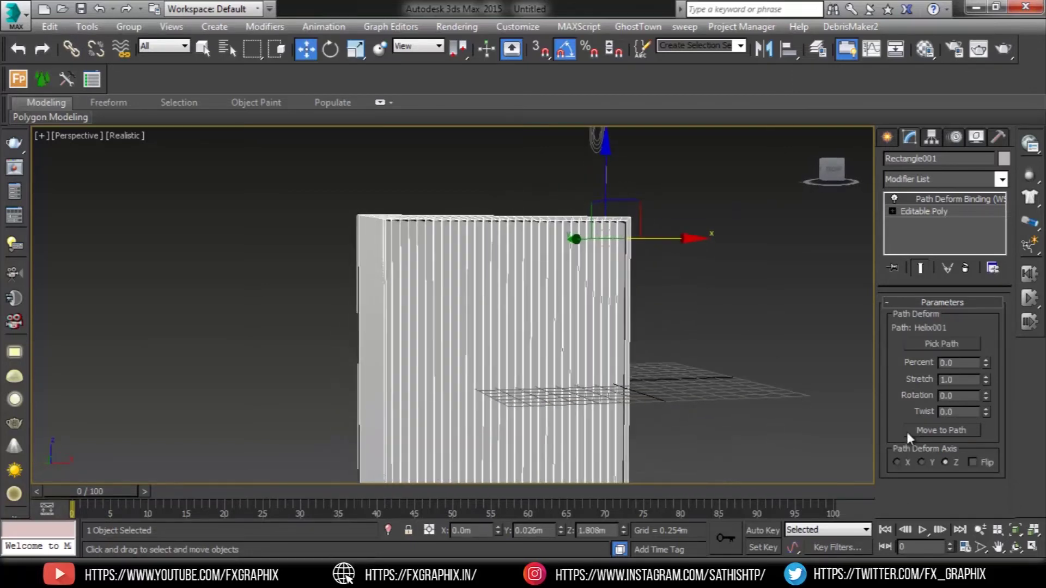
left_click(929, 429)
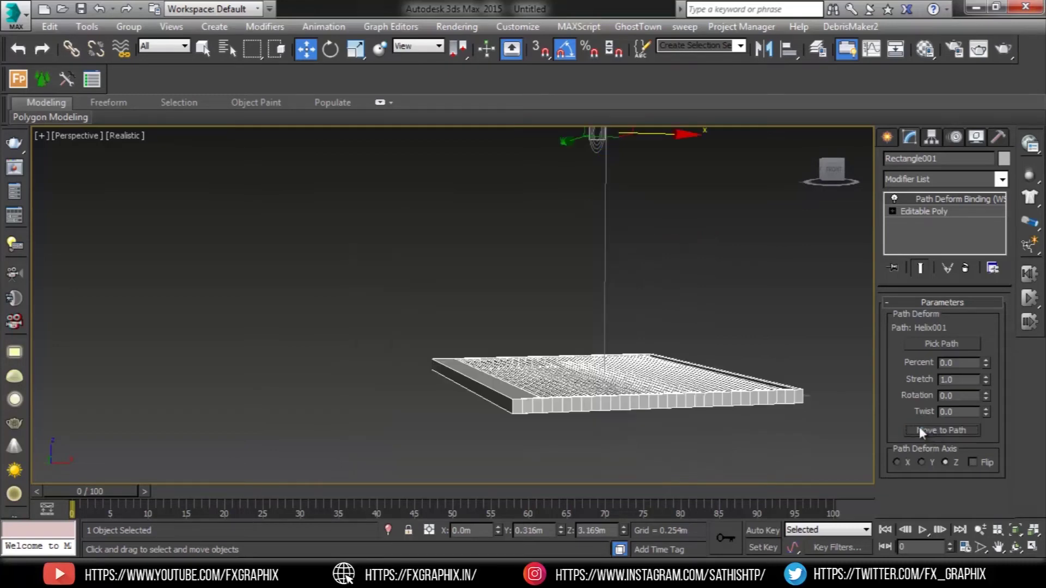
left_click(921, 462)
Raise the deformed panel along Z to about 4.93 m, so that it stands on the ground grid
scroll(643, 350, "down", 4)
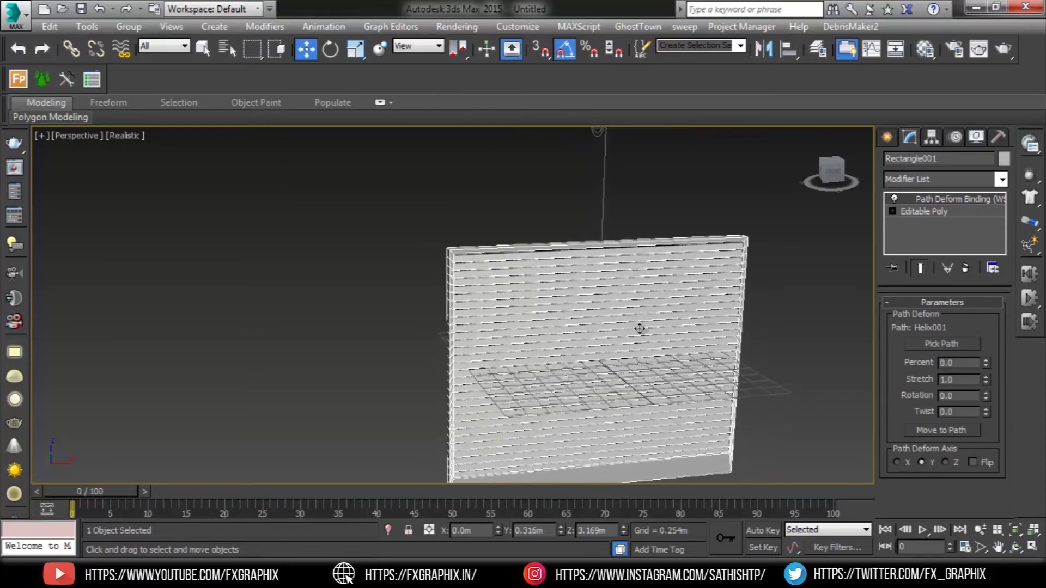
left_click_drag(664, 189, 691, 184)
right_click(690, 185)
left_click_drag(614, 150, 611, 99)
right_click(611, 99)
middle_click_drag(839, 235, 807, 236, "alt")
middle_click_drag(648, 248, 601, 272)
left_click_drag(583, 166, 584, 70)
middle_click_drag(560, 294, 621, 275, "alt")
Move only the panel's pivot down to the base of the shutter, setting its Z position to 0.2 m
left_click(931, 137)
left_click(942, 233)
middle_click_drag(719, 203, 684, 205, "alt")
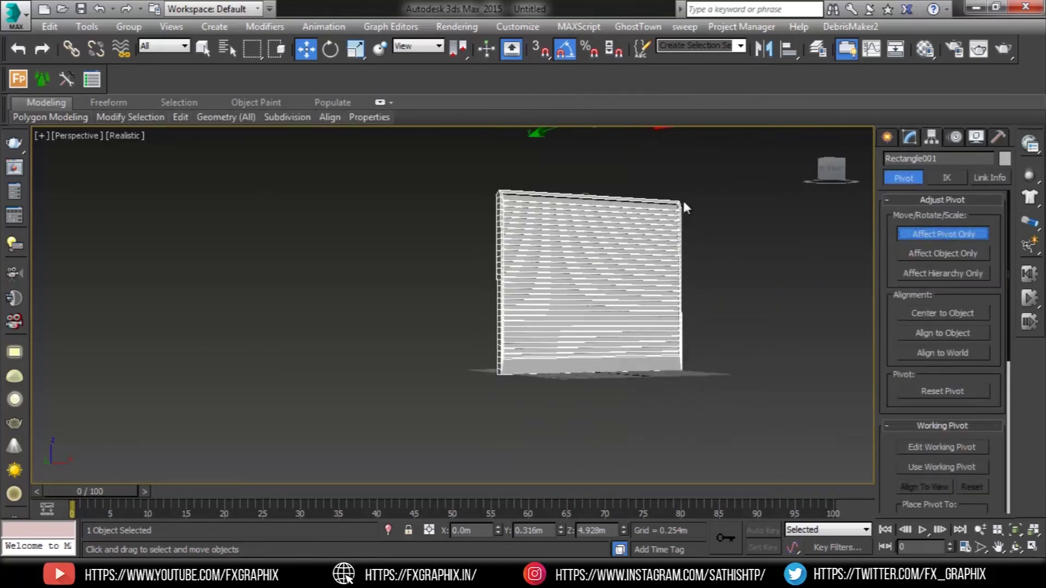
middle_click_drag(586, 201, 579, 292)
double_click(591, 530)
type("0")
key("Return")
scroll(541, 356, "up", 4)
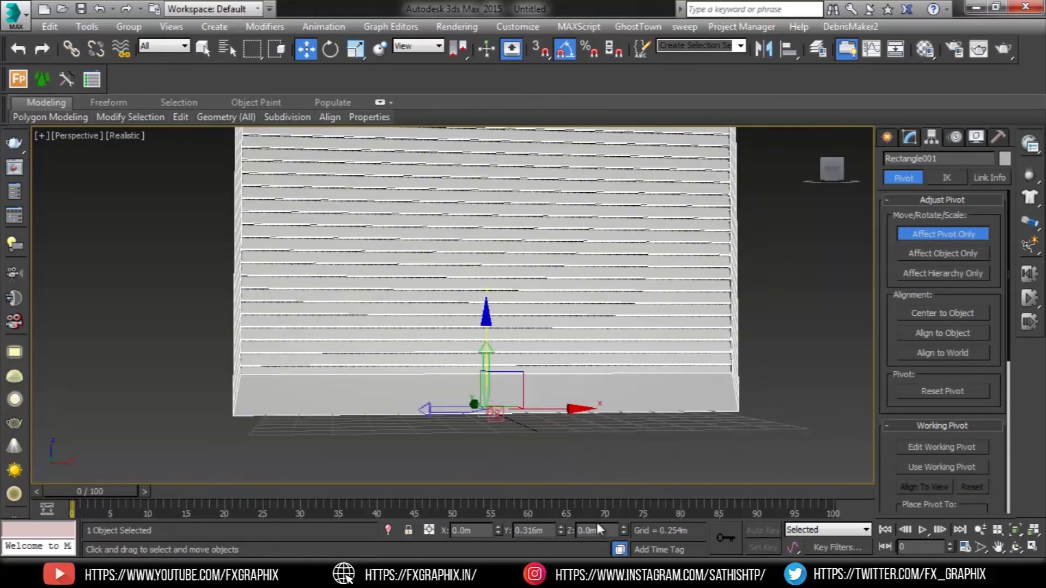
left_click_drag(598, 530, 586, 530)
type("2")
key("Return")
Set the pivot's Y position to 0 m and leave pivot editing
middle_click_drag(550, 387, 690, 386, "alt")
left_click_drag(426, 385, 462, 385)
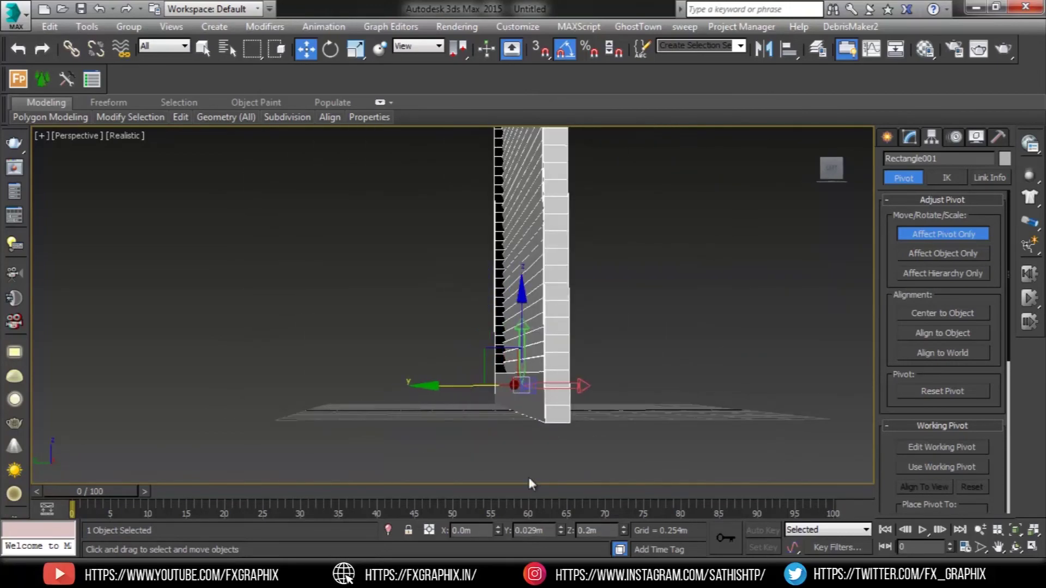
double_click(540, 530)
type("0")
key("Return")
middle_click_drag(596, 329, 463, 331, "alt")
left_click(946, 238)
scroll(589, 348, "down", 5)
middle_click_drag(582, 352, 641, 353, "alt")
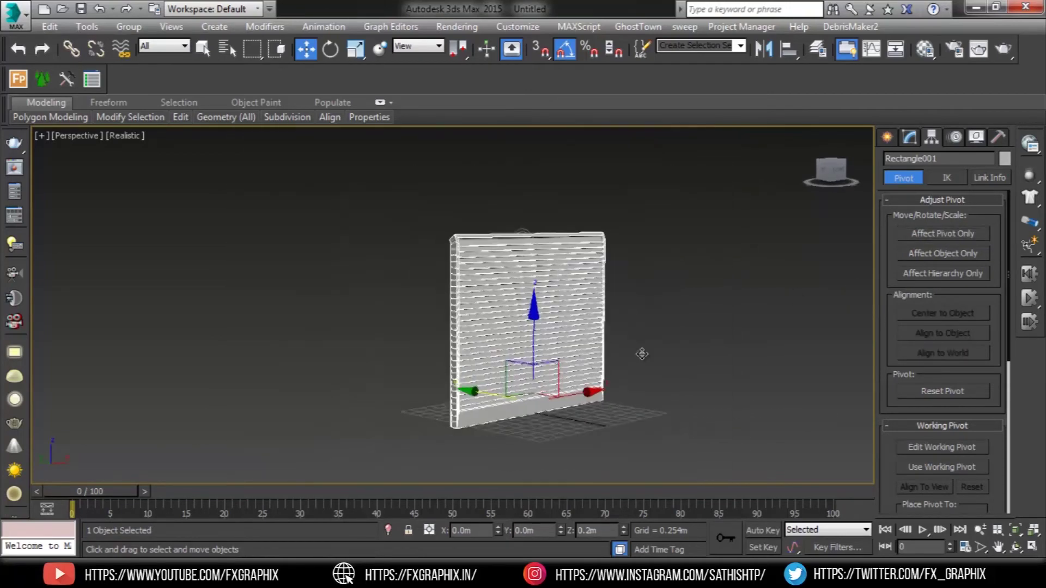
Reselect the shutter panel and add an Attribute Holder modifier to it
left_click_drag(535, 322, 556, 307)
middle_click_drag(555, 307, 690, 310, "alt")
left_click(909, 136)
left_click(710, 316)
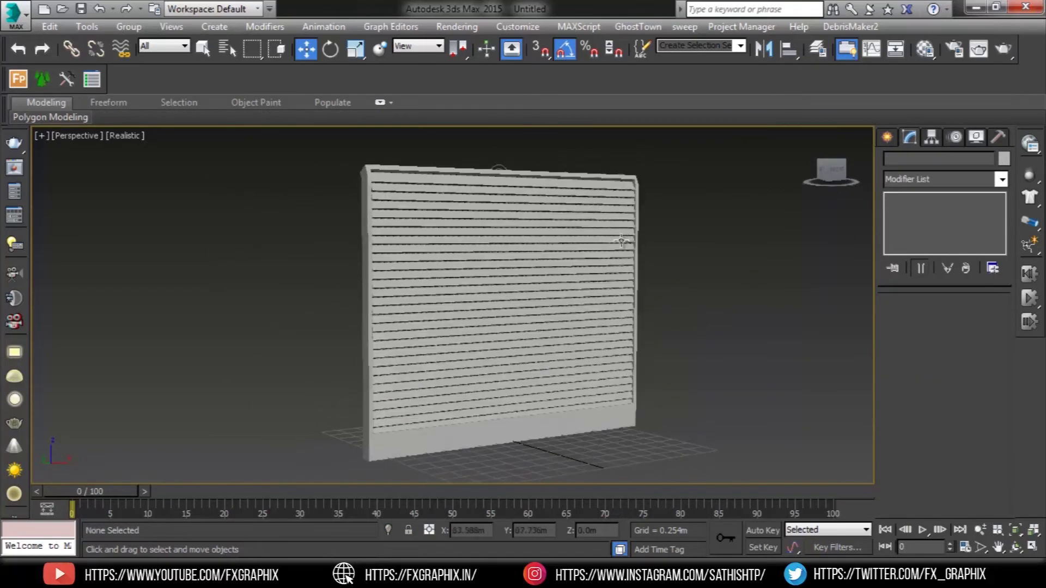
left_click(626, 249)
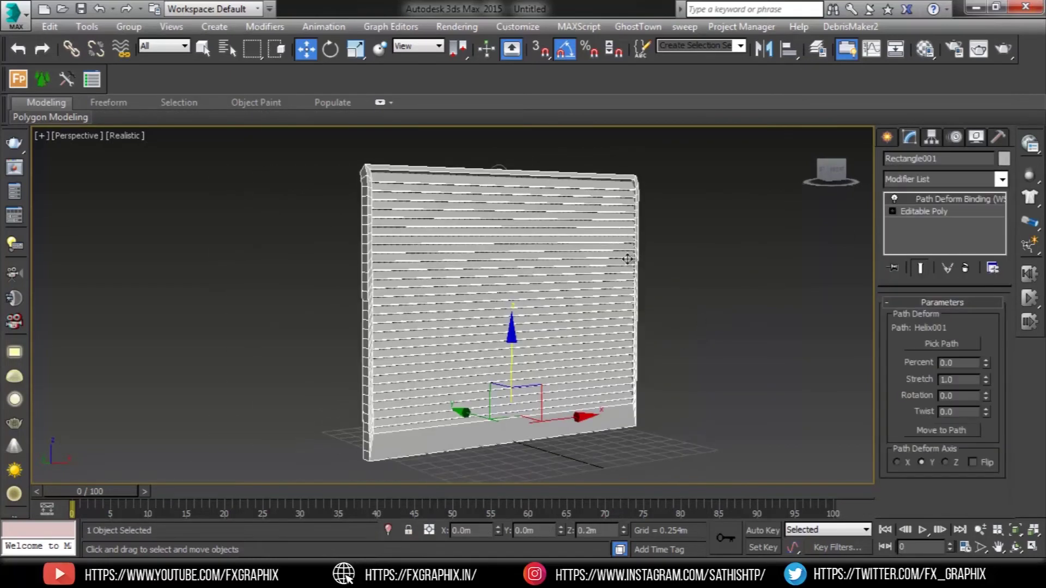
left_click(947, 180)
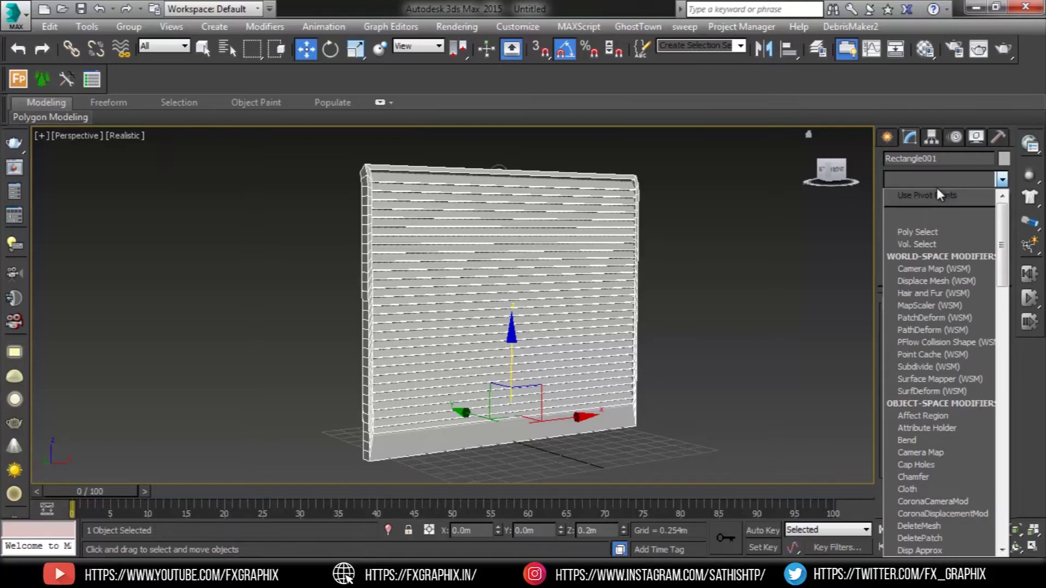
key("a")
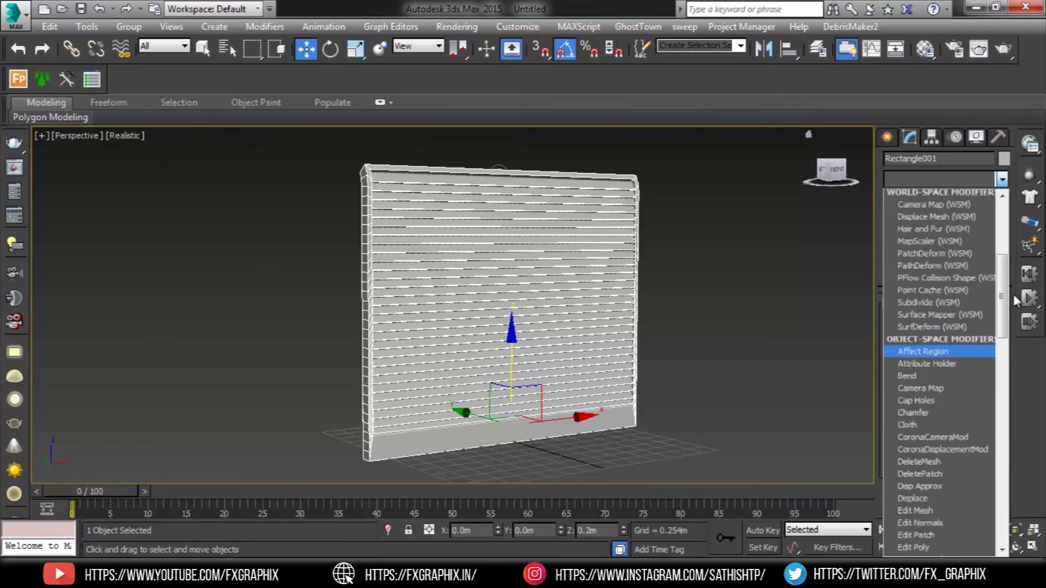
scroll(1012, 294, "down", 4)
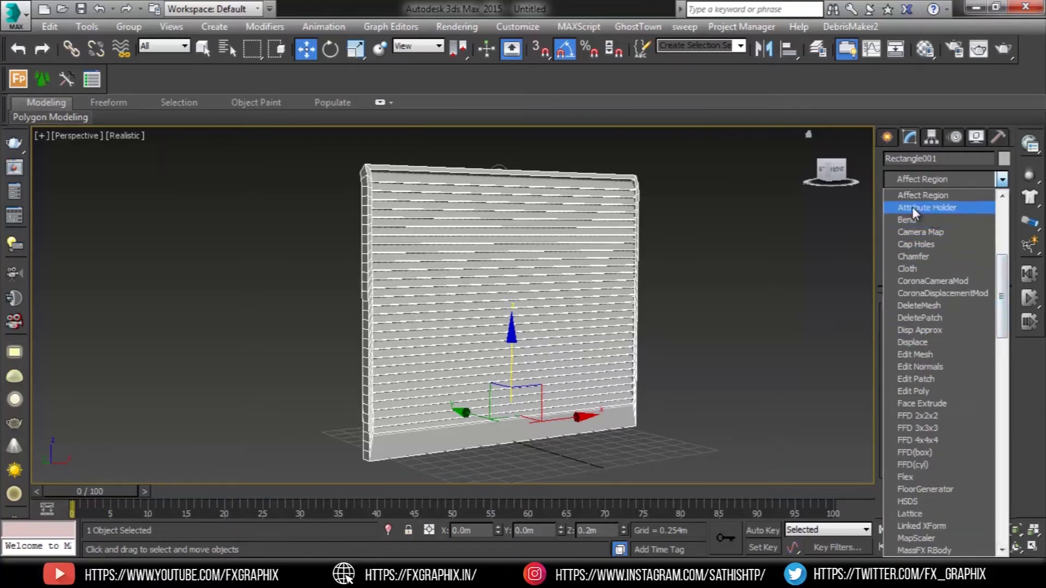
left_click(946, 209)
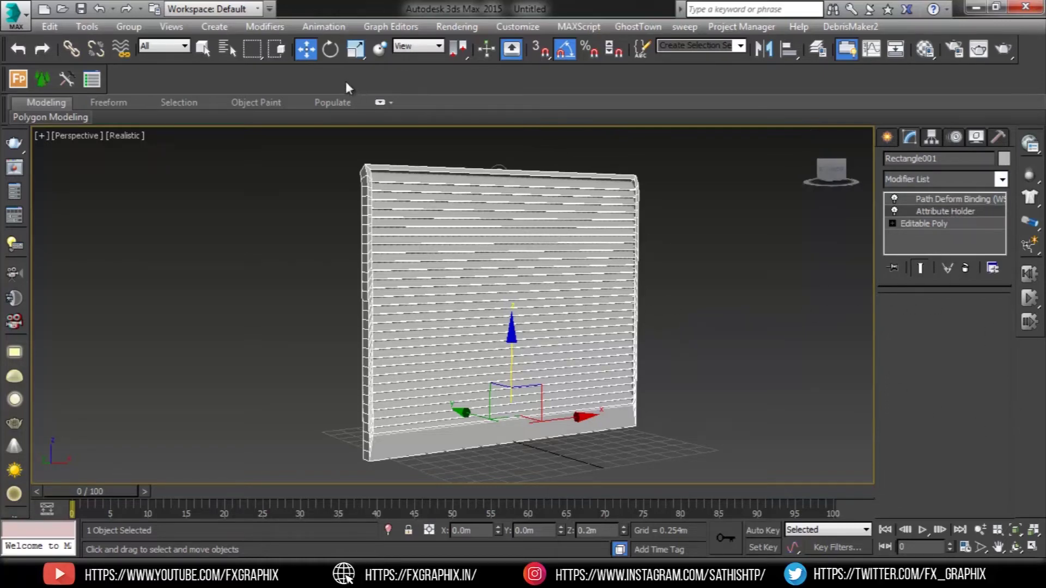
Open the Parameter Editor and set up a Float parameter for the selected object's current modifier
left_click(326, 24)
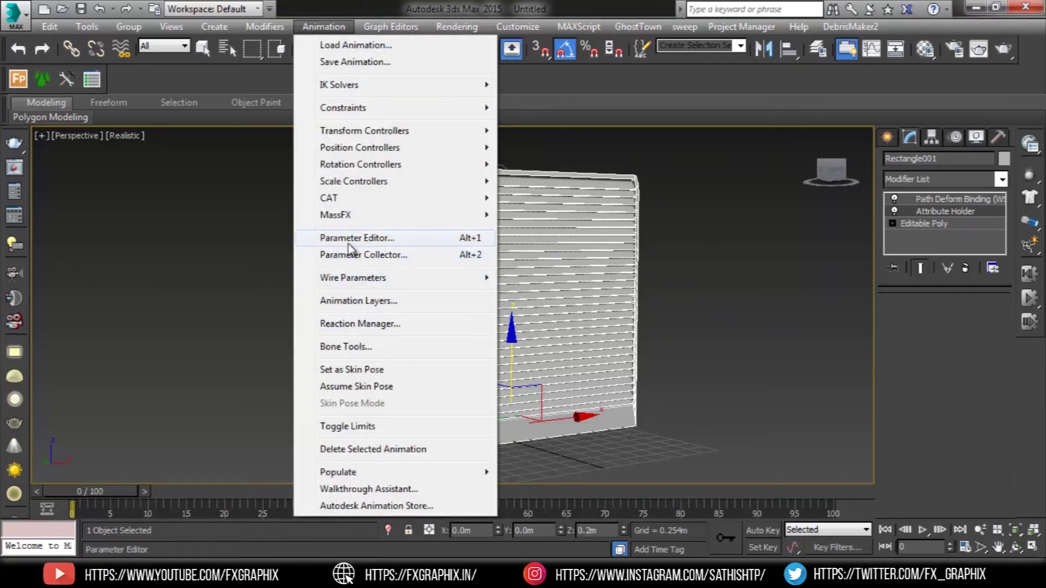
left_click(381, 238)
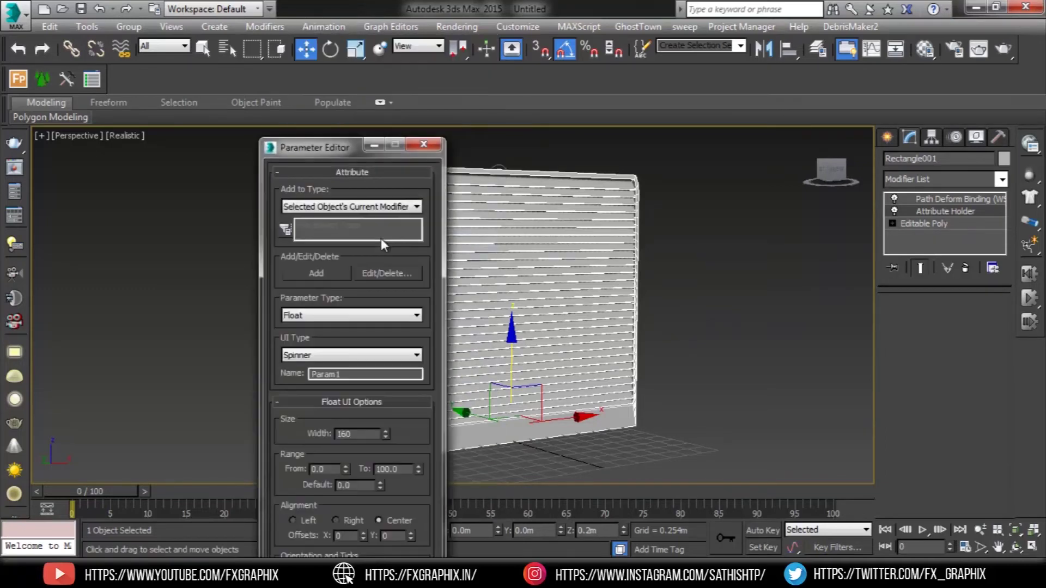
left_click_drag(323, 150, 168, 108)
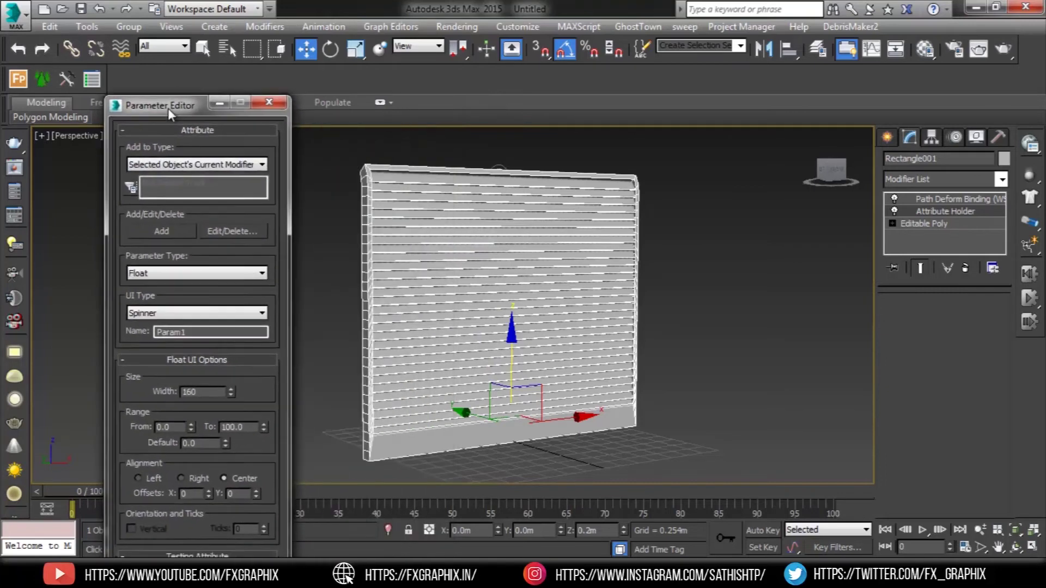
left_click(146, 166)
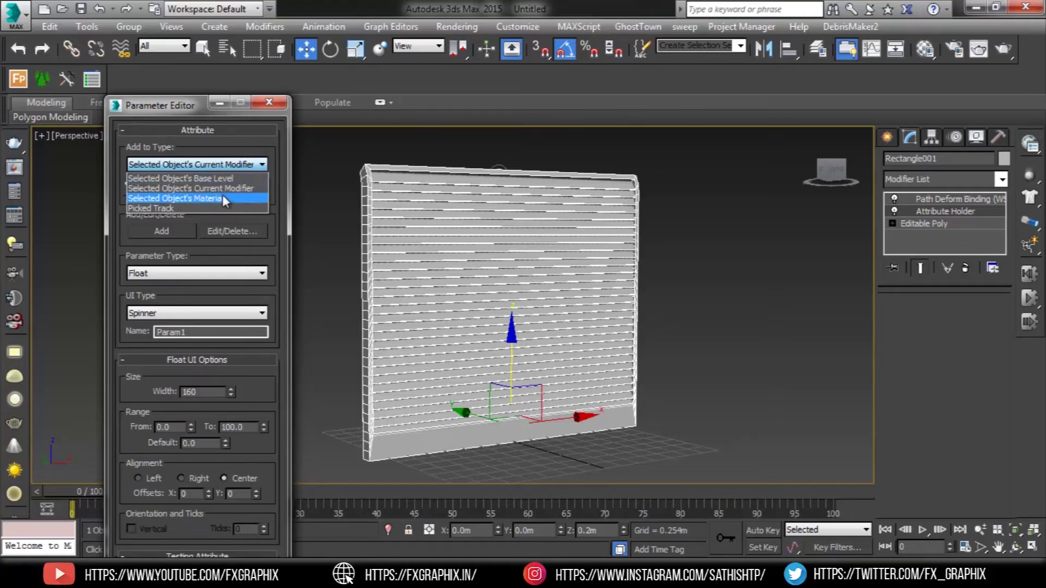
left_click(150, 208)
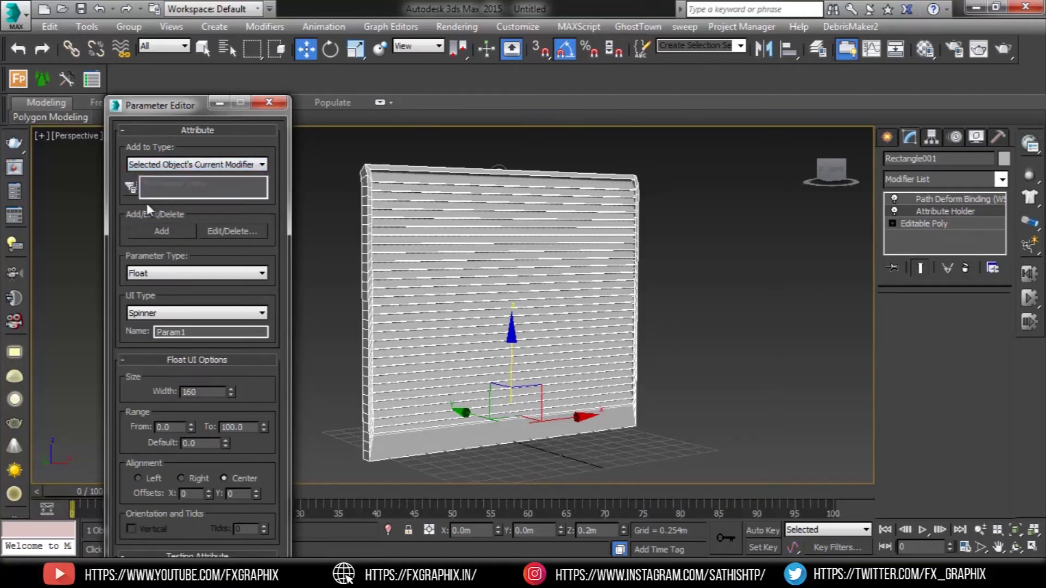
left_click(147, 273)
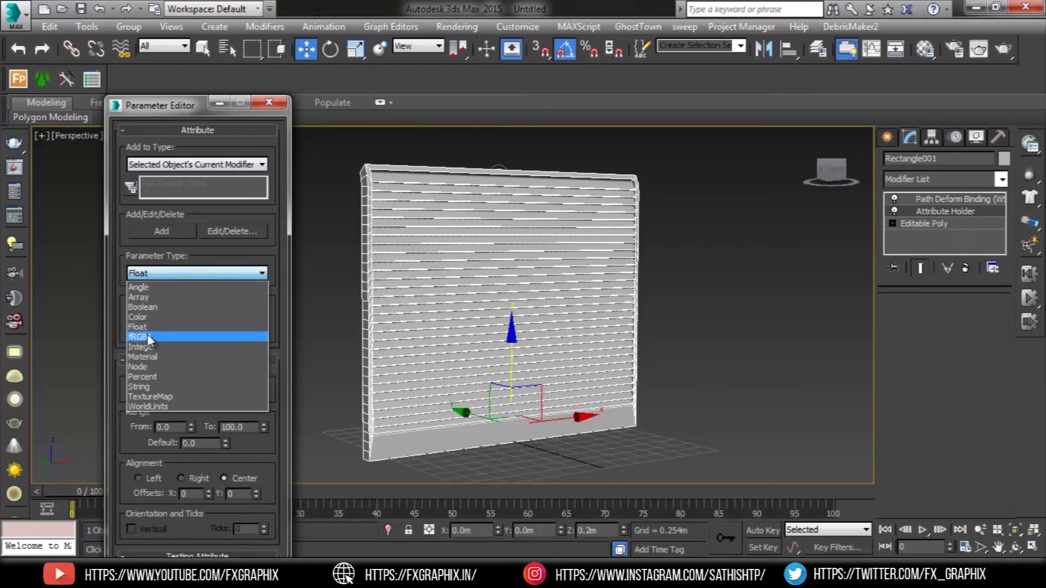
left_click(150, 328)
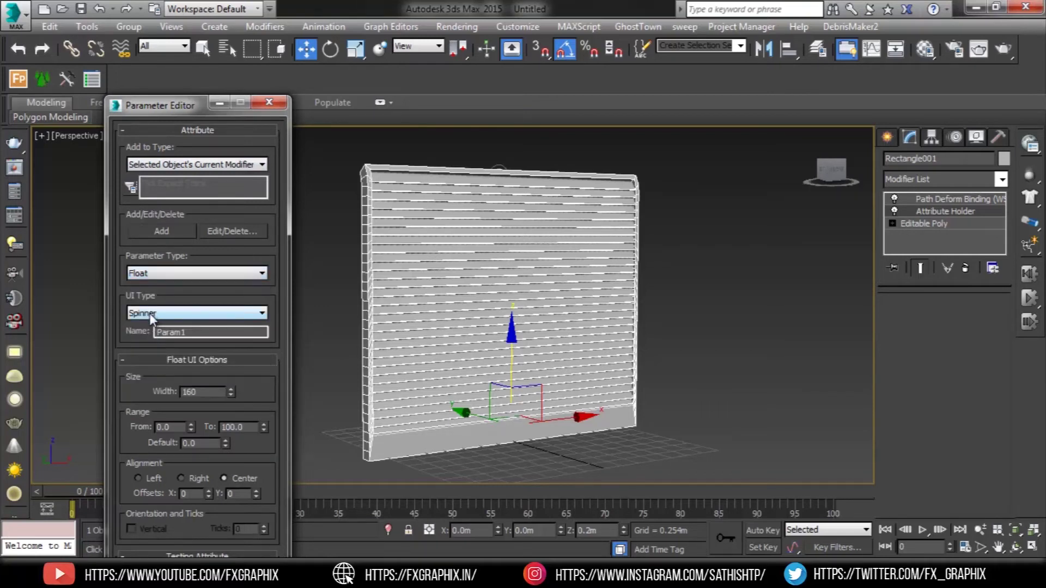
Set the parameter's UI type to Slider and name it Open
left_click(149, 312)
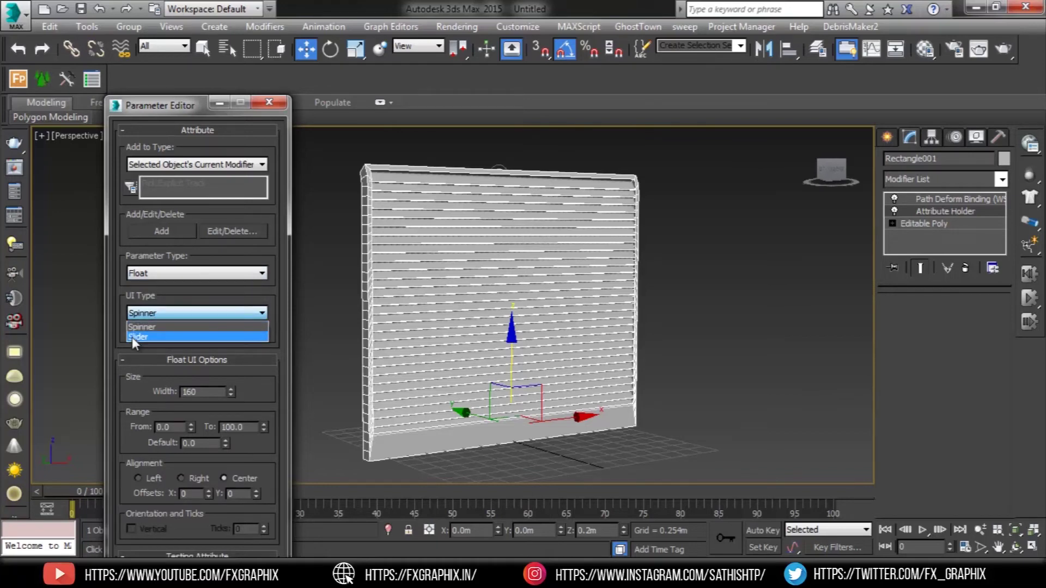
left_click(151, 335)
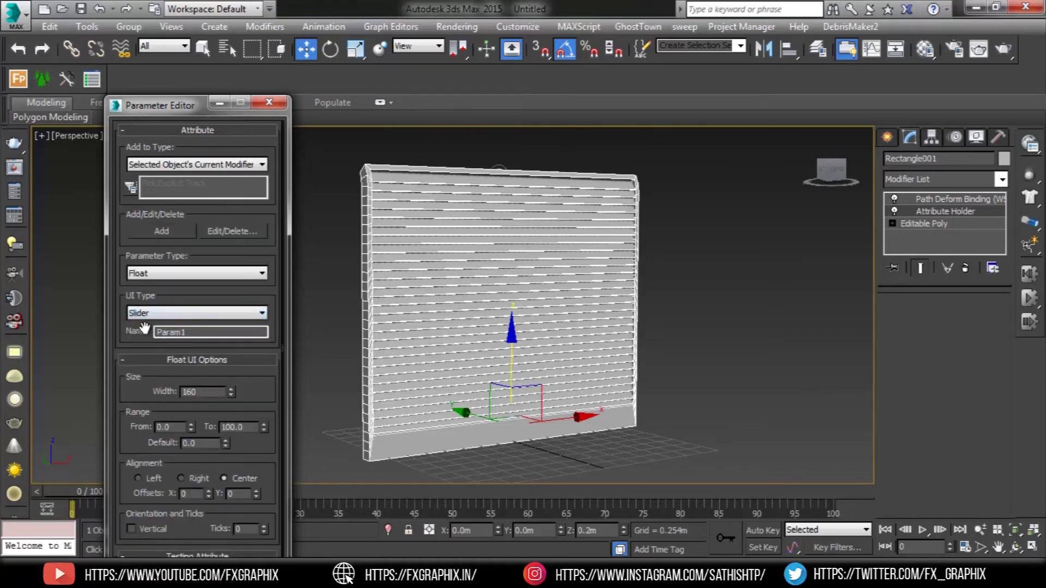
left_click_drag(195, 337, 113, 341)
type("Open")
Give the Open slider a vertical orientation
left_click_drag(135, 394, 142, 332)
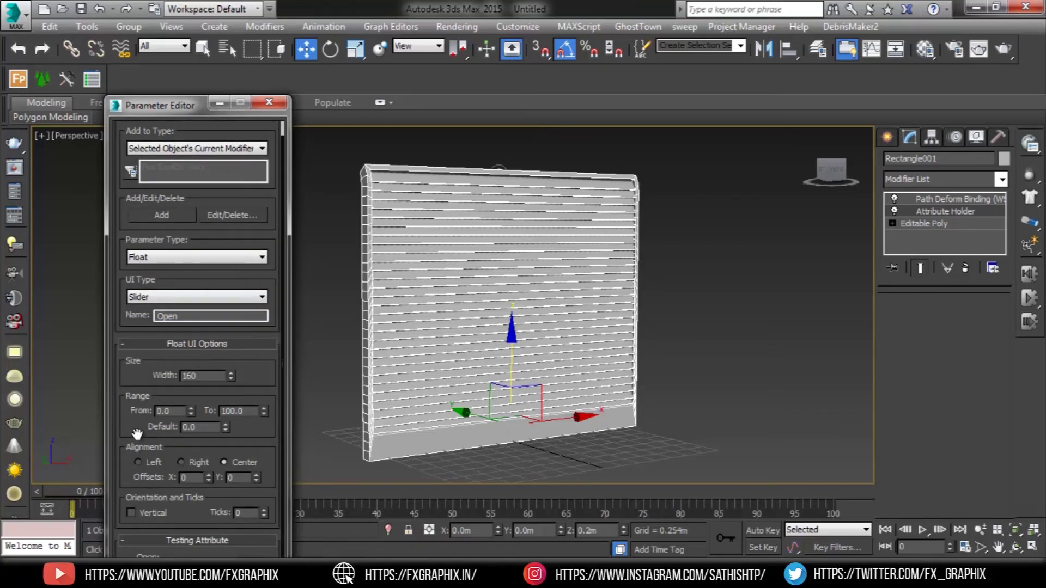
left_click_drag(179, 103, 179, 51)
left_click(138, 467)
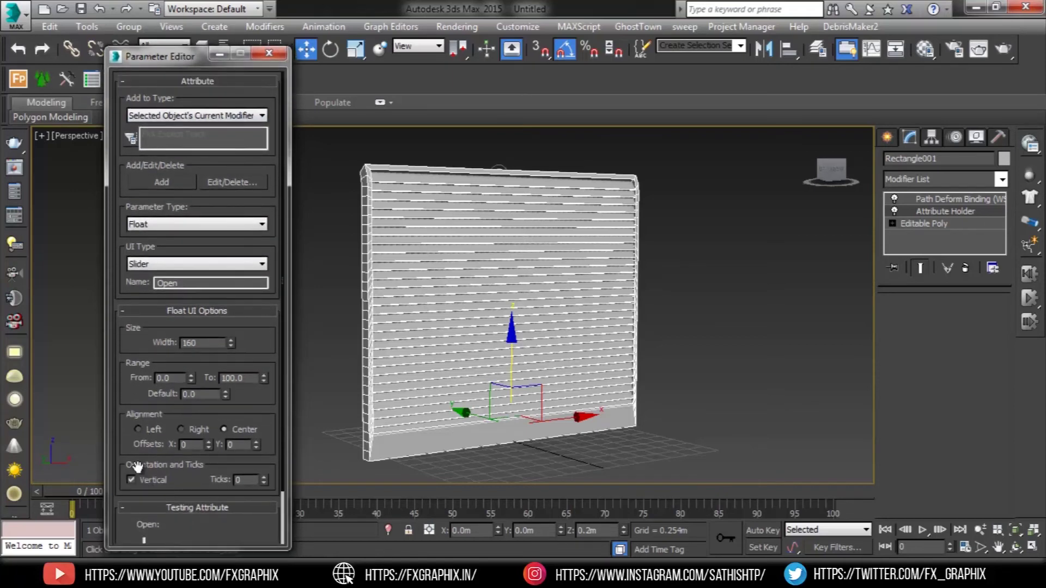
Try out the Open slider, turn off its vertical orientation, and add the parameter to the shutter's Attribute Holder
left_click_drag(283, 478, 283, 545)
left_click_drag(140, 524, 140, 507)
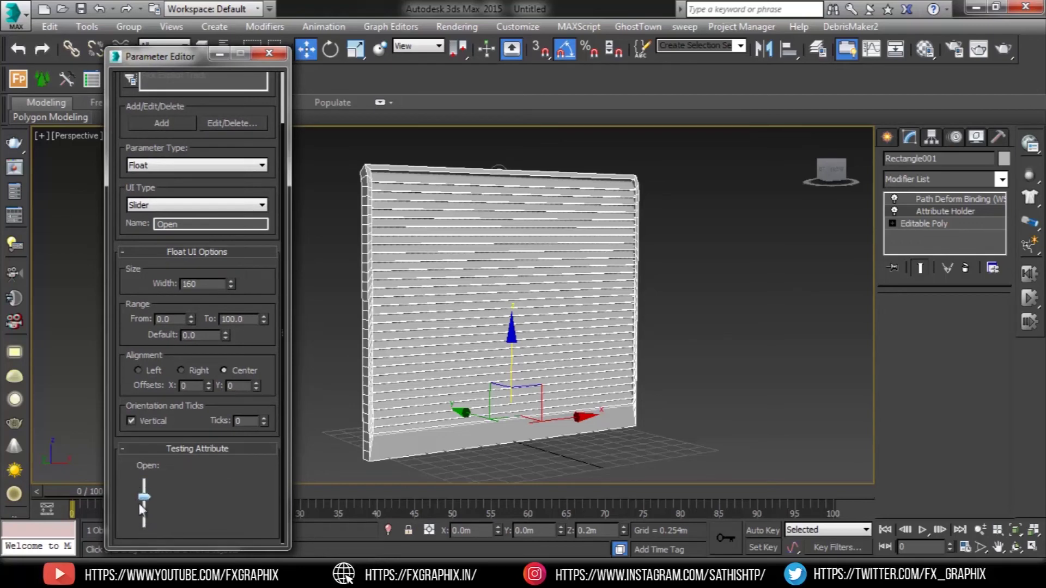
left_click(131, 423)
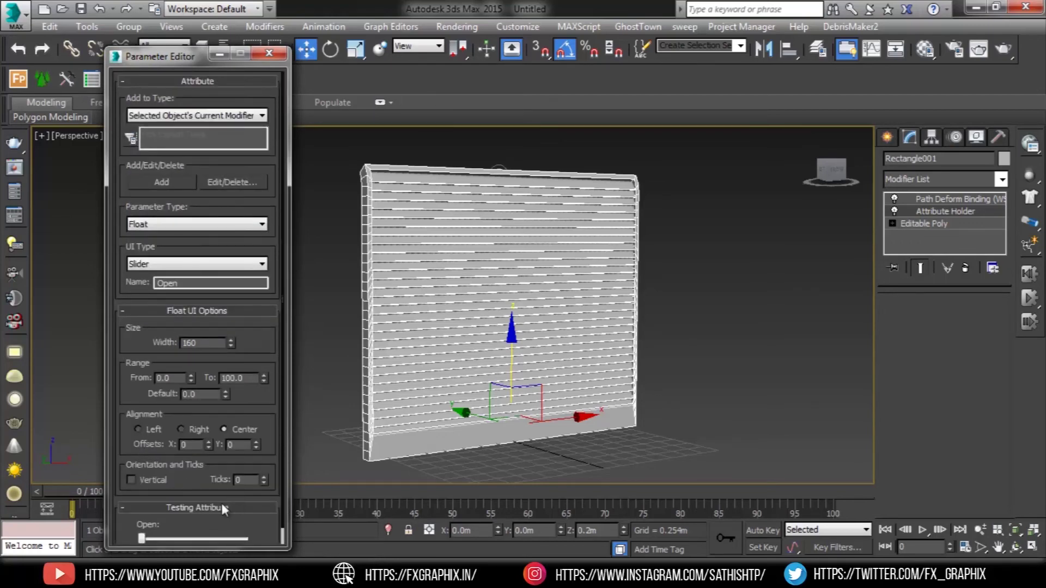
mouse_move(142, 538)
left_mouse_down()
mouse_move(236, 542)
mouse_move(122, 532)
left_mouse_up()
left_click(147, 181)
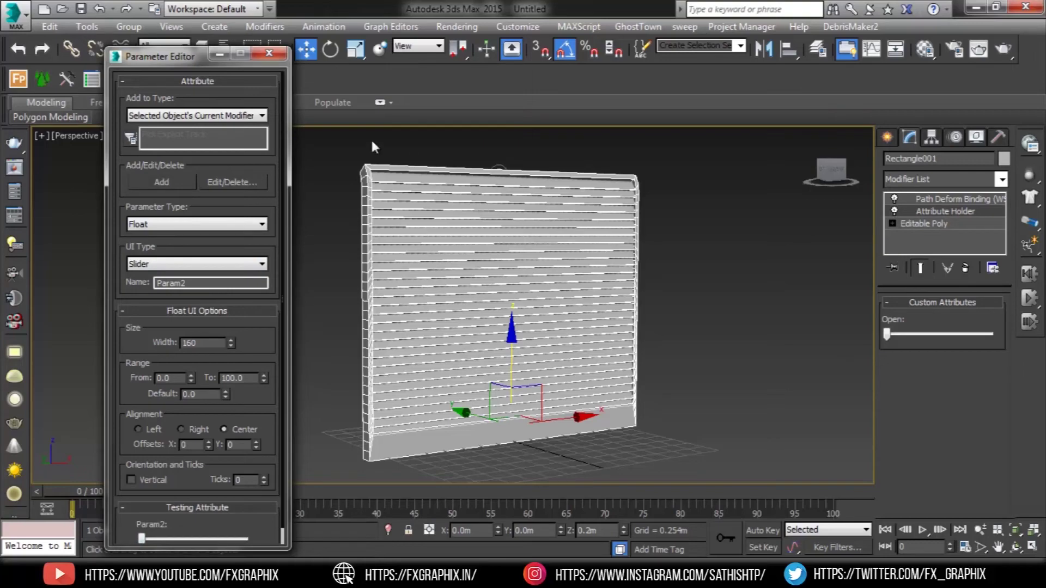
left_click(280, 53)
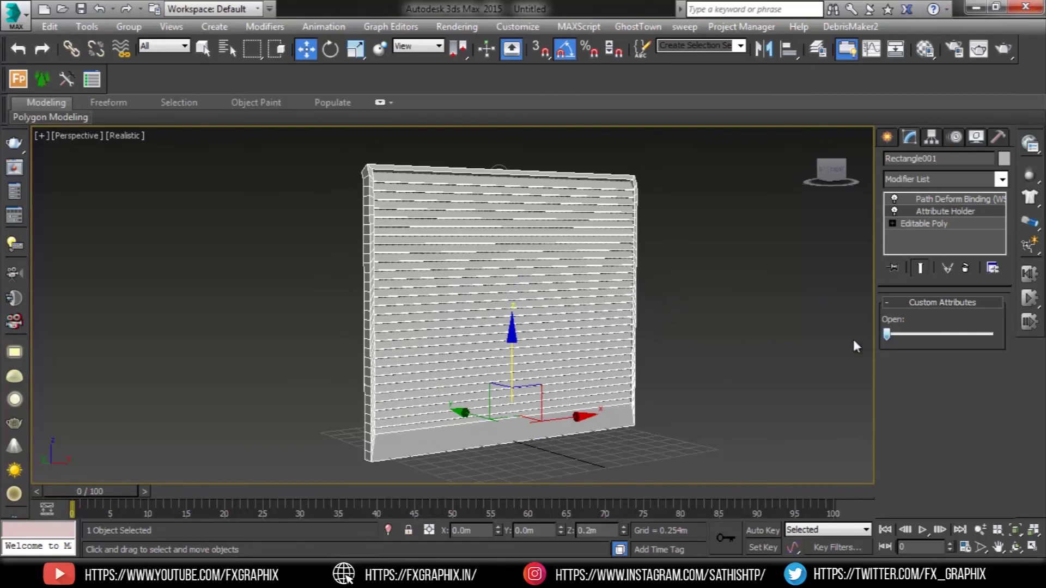
Start wiring parameters on the shutter from the Attribute Holder's custom open attribute
right_click(533, 420)
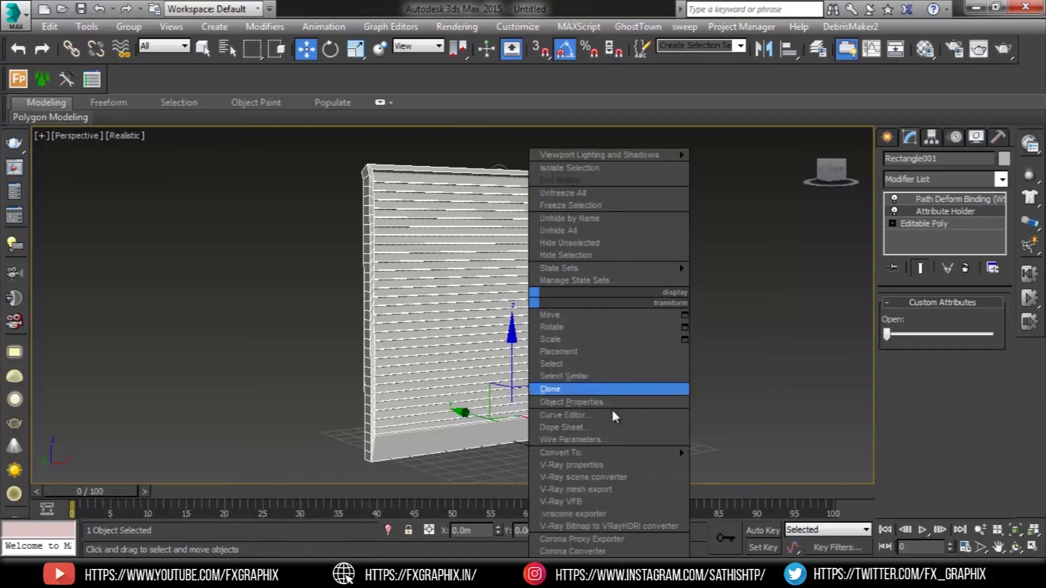
left_click(594, 439)
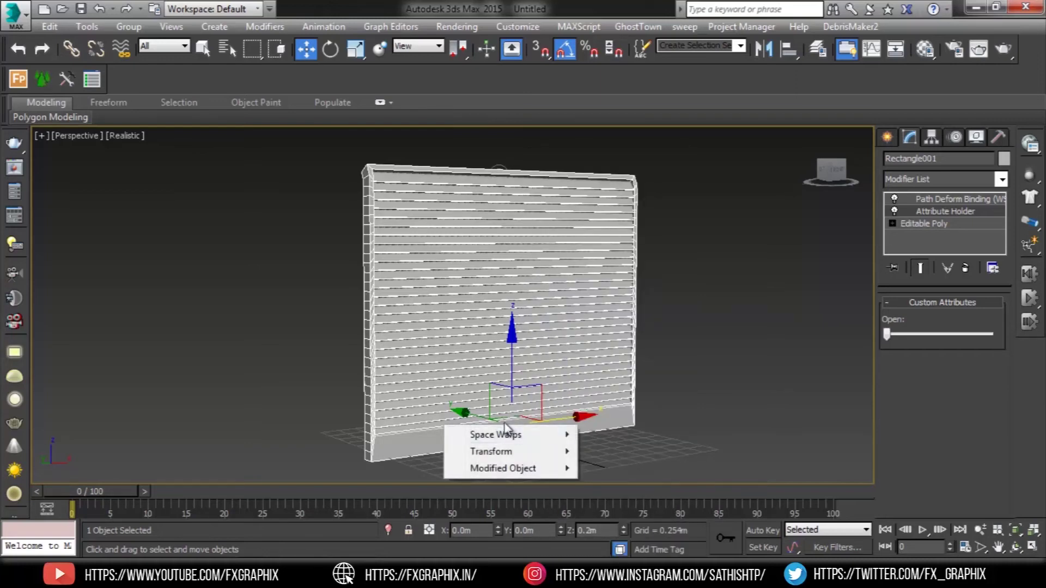
mouse_move(493, 468)
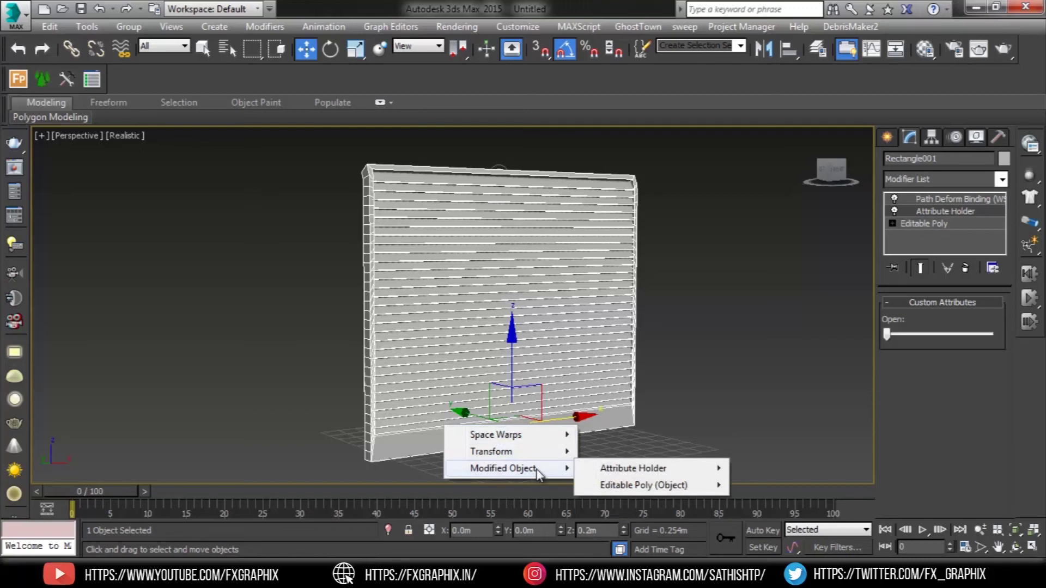
mouse_move(634, 472)
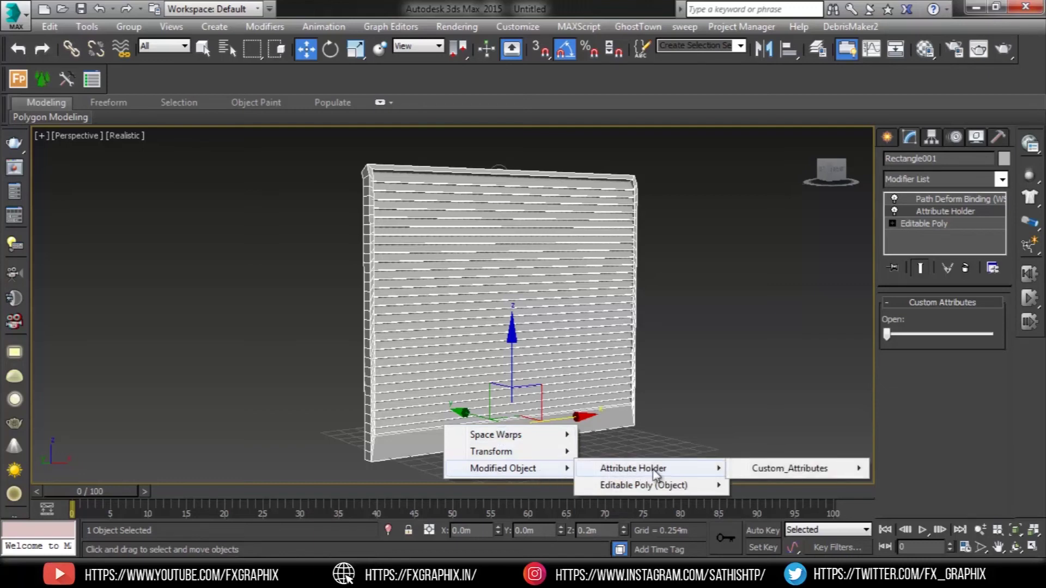
mouse_move(789, 472)
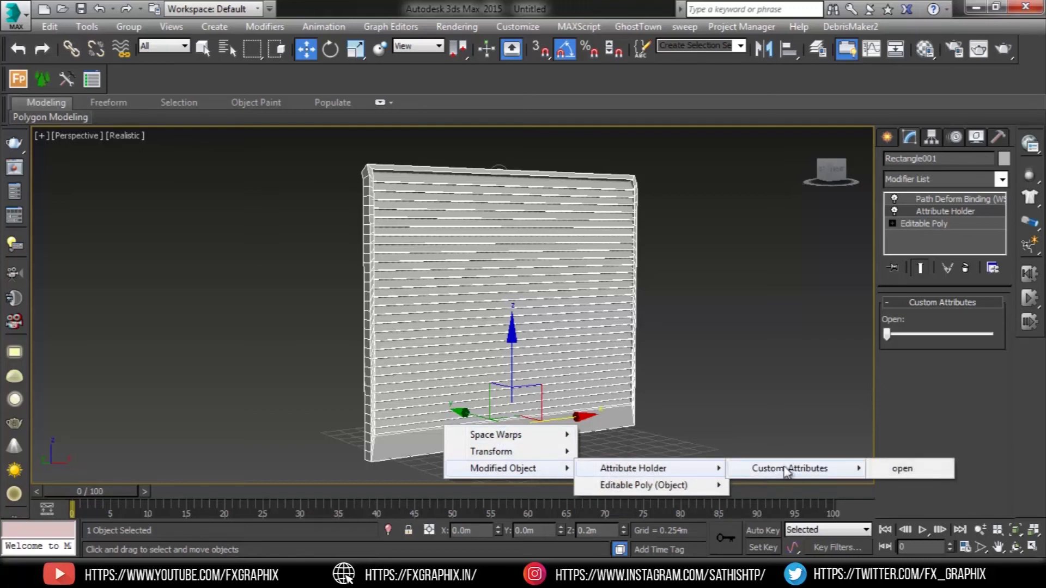
left_click(916, 470)
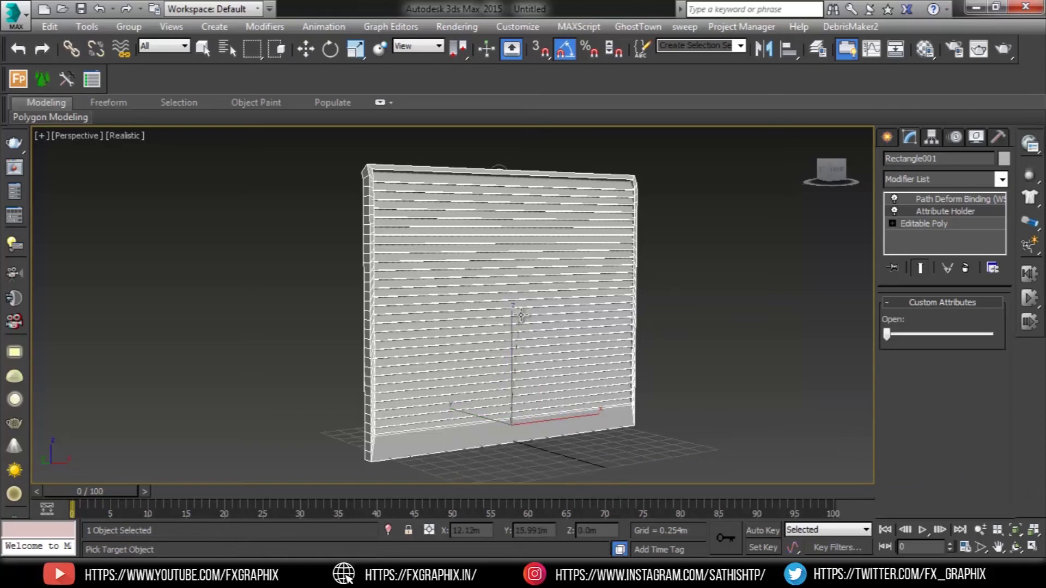
Pick the shutter itself as the wiring target and choose its Z Position as the driven parameter
left_click(439, 326)
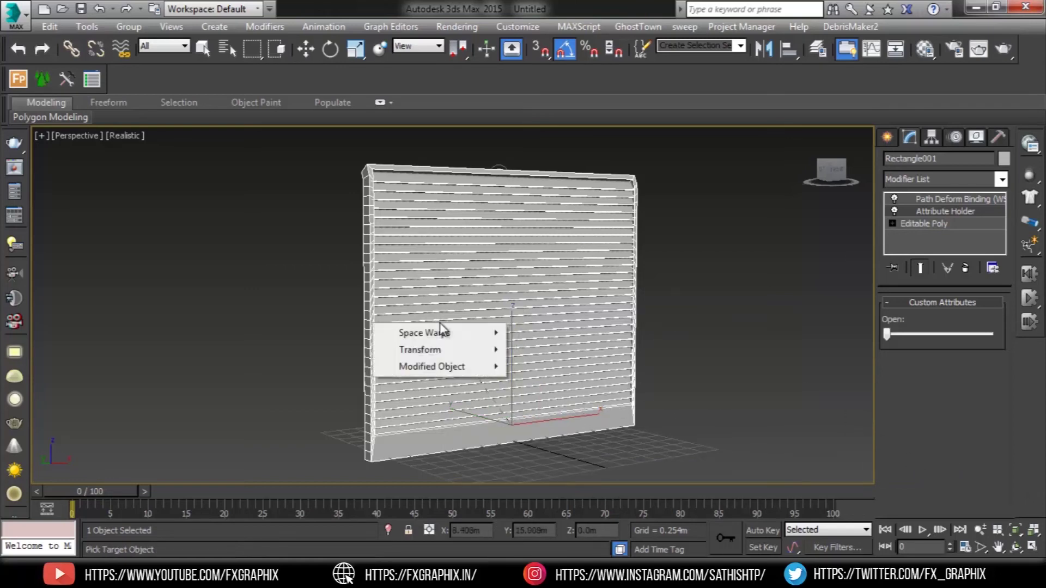
mouse_move(441, 355)
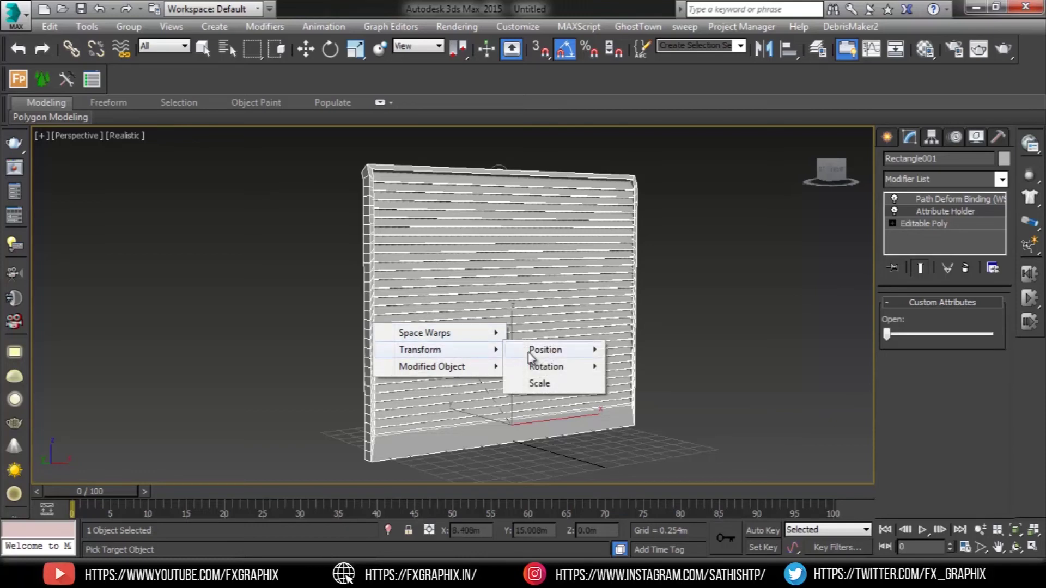
mouse_move(536, 353)
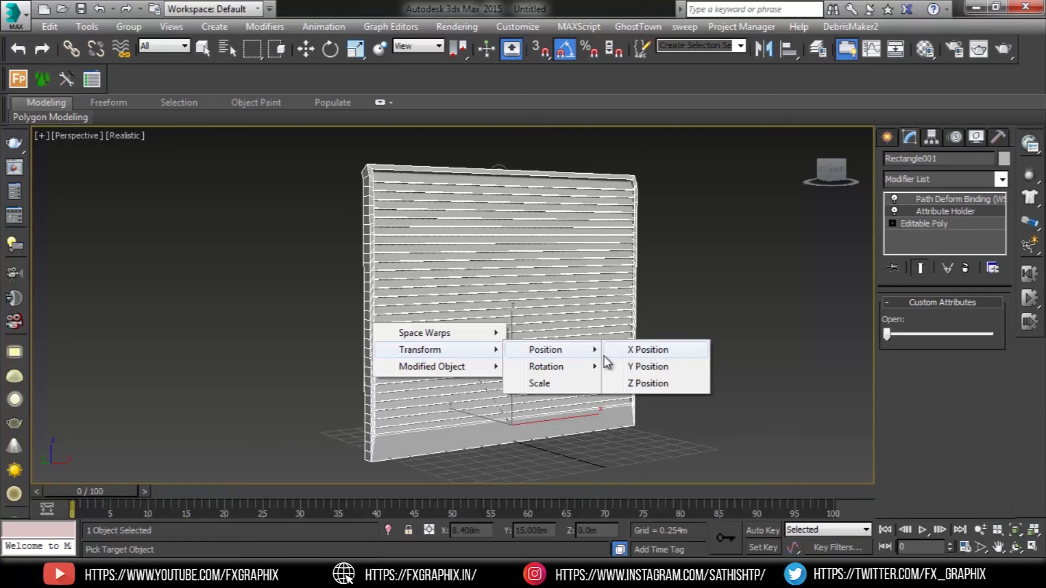
left_click(638, 384)
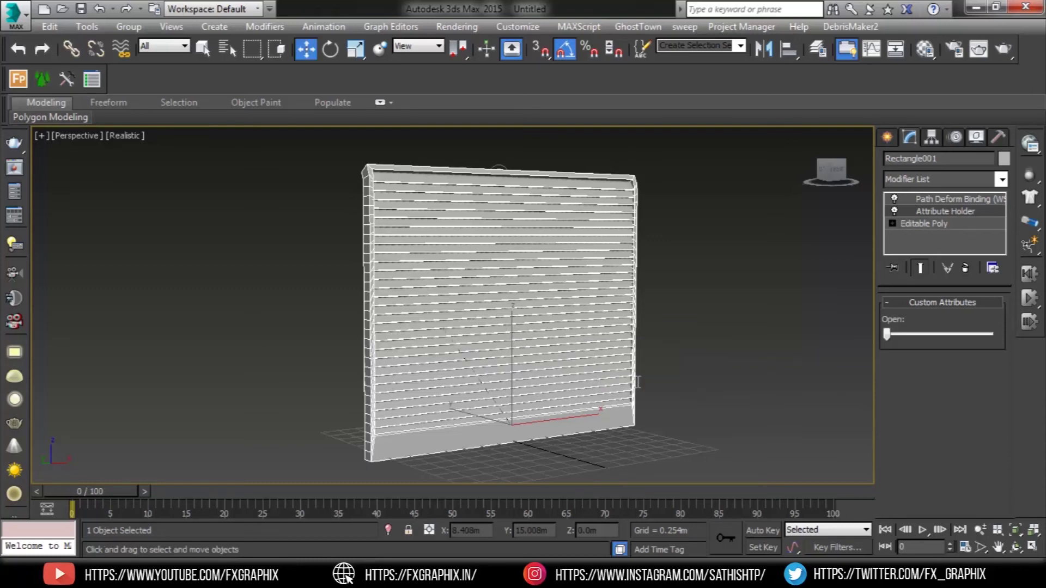
Connect the wiring one way so that open controls Z Position, and minimize the Parameter Wiring dialog
left_click_drag(608, 136, 706, 186)
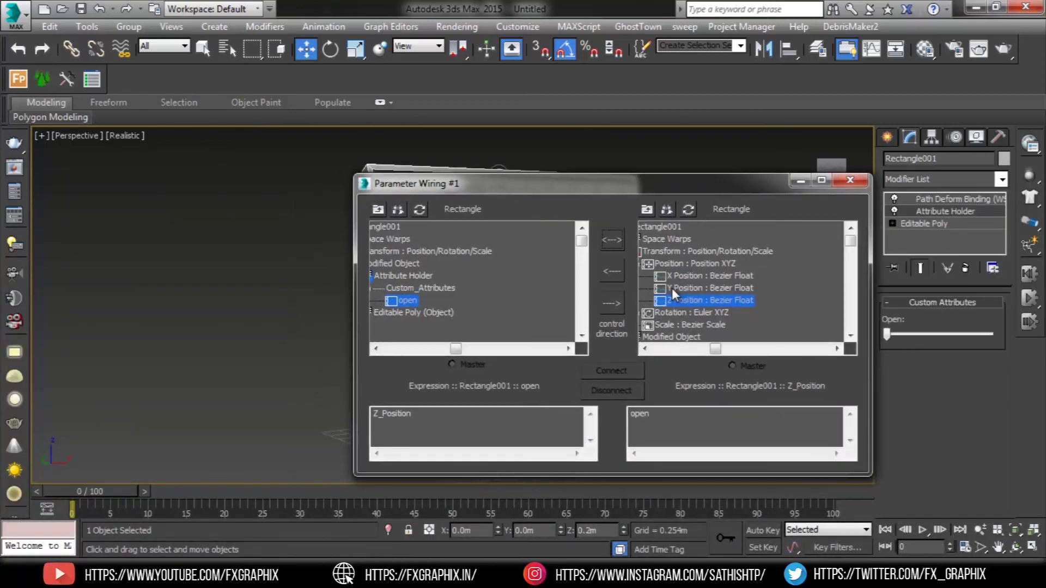
left_click(611, 304)
left_click(610, 371)
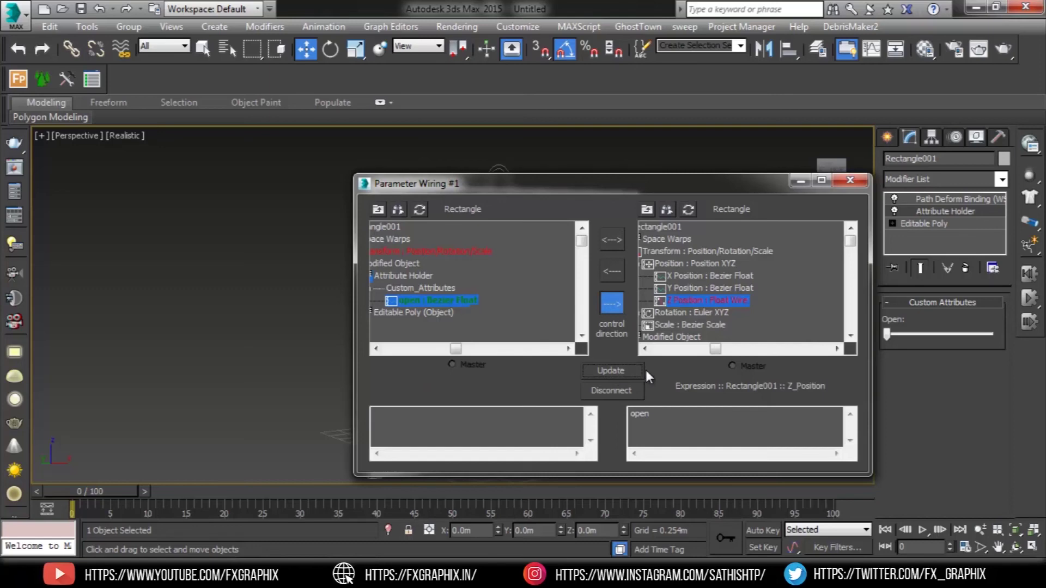
left_click(798, 183)
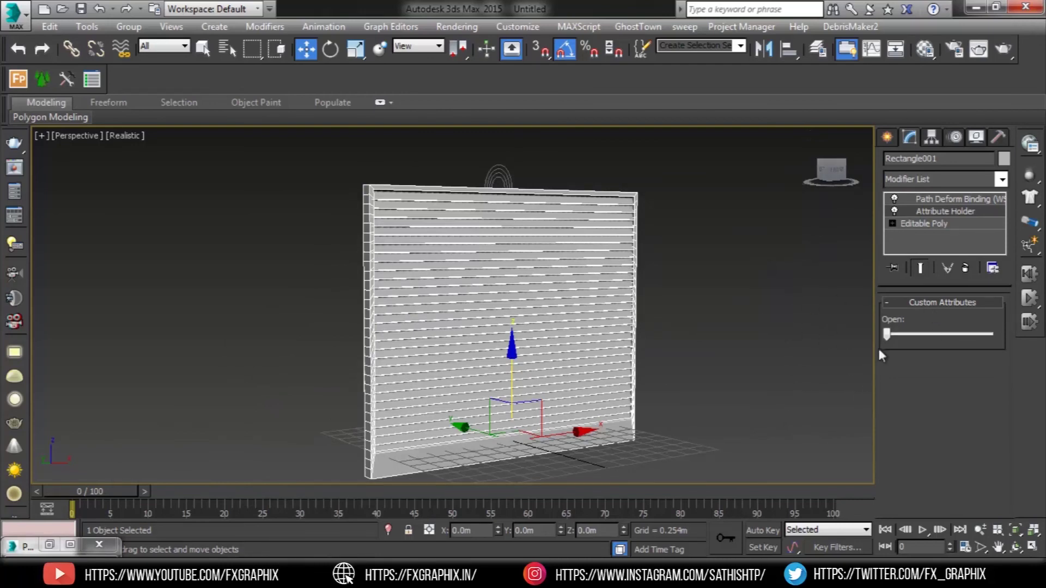
Test the Open slider across its full range and back to closed, checking how the shutter rolls up along the spiral
left_click_drag(887, 335, 989, 335)
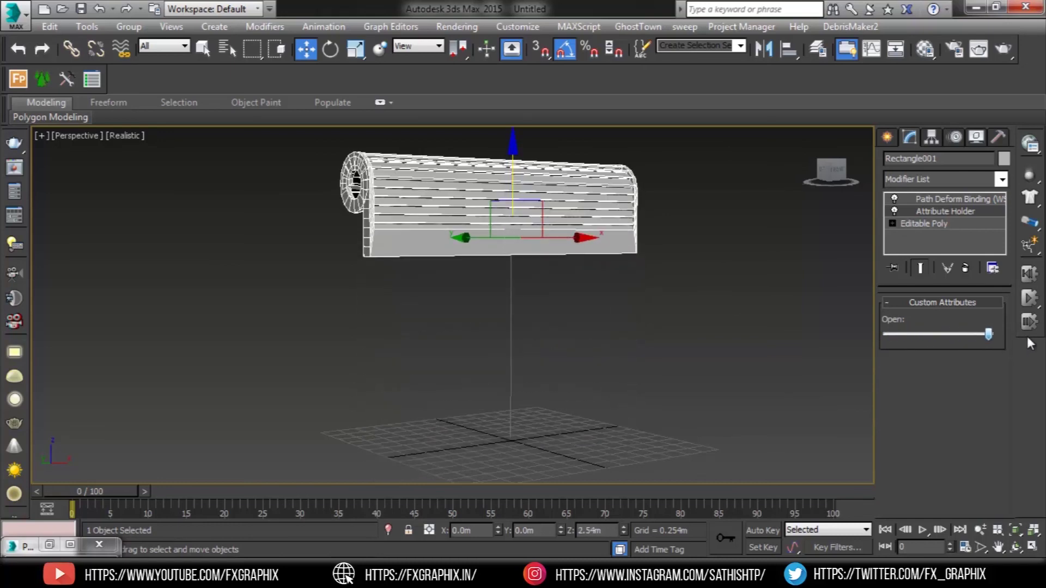
left_click_drag(989, 334, 870, 345)
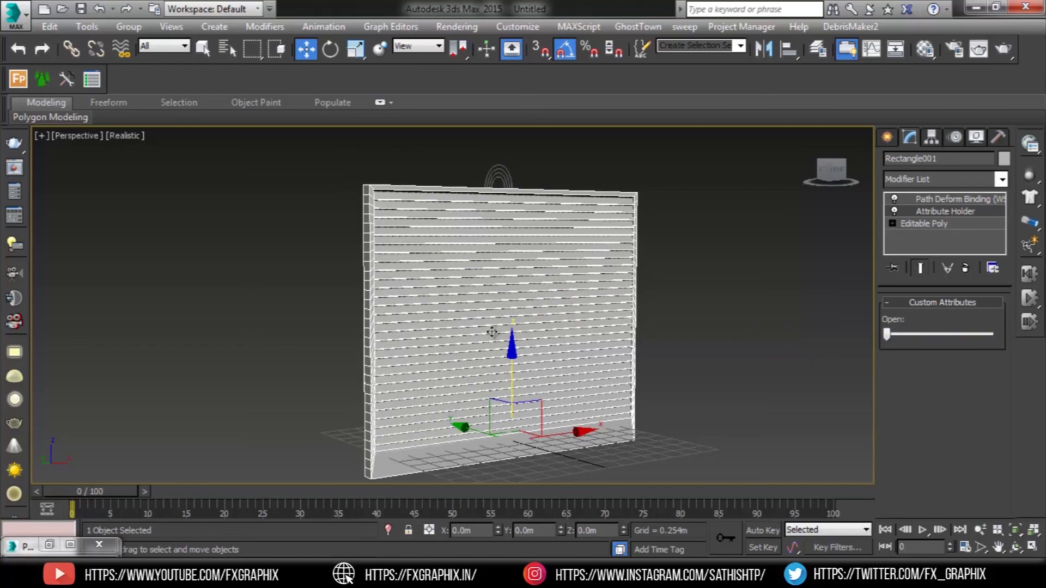
mouse_move(526, 292)
middle_mouse_down("alt")
mouse_move(393, 279)
mouse_move(545, 287)
middle_mouse_up("alt")
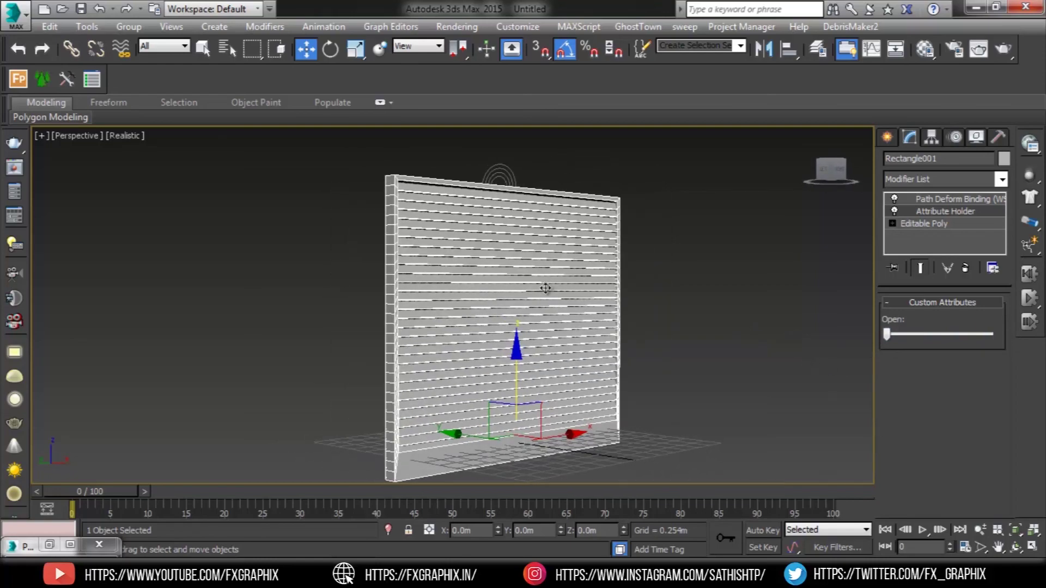
middle_click_drag(605, 267, 593, 290)
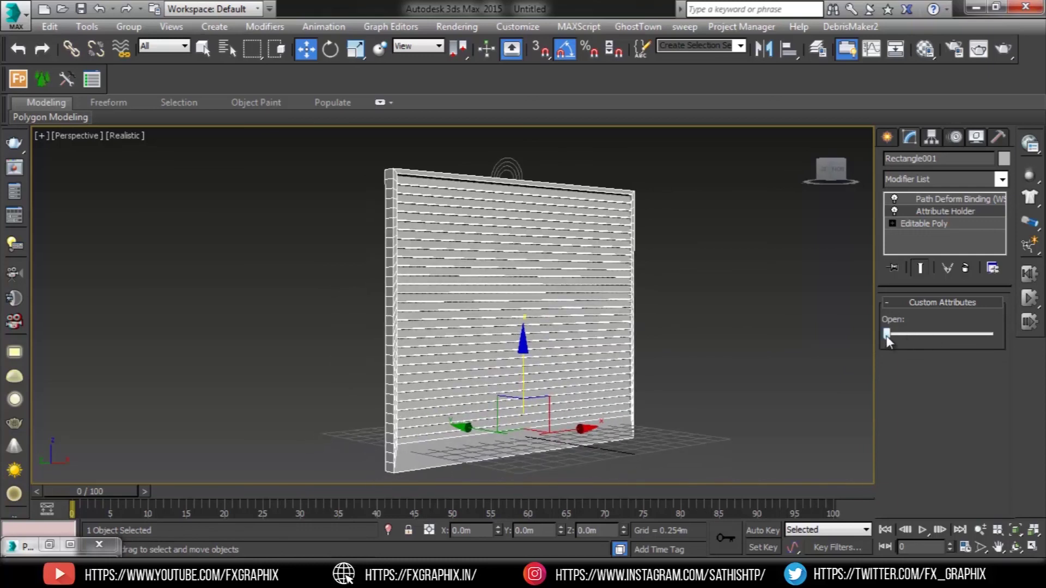
mouse_move(887, 335)
left_mouse_down()
mouse_move(1018, 336)
mouse_move(882, 347)
left_mouse_up()
left_click_drag(526, 353, 528, 329)
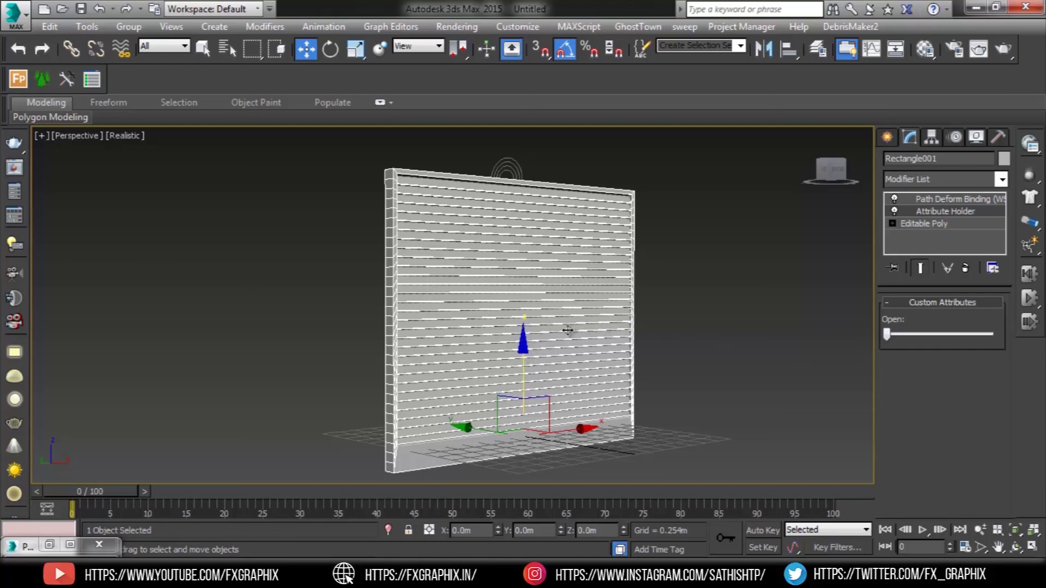